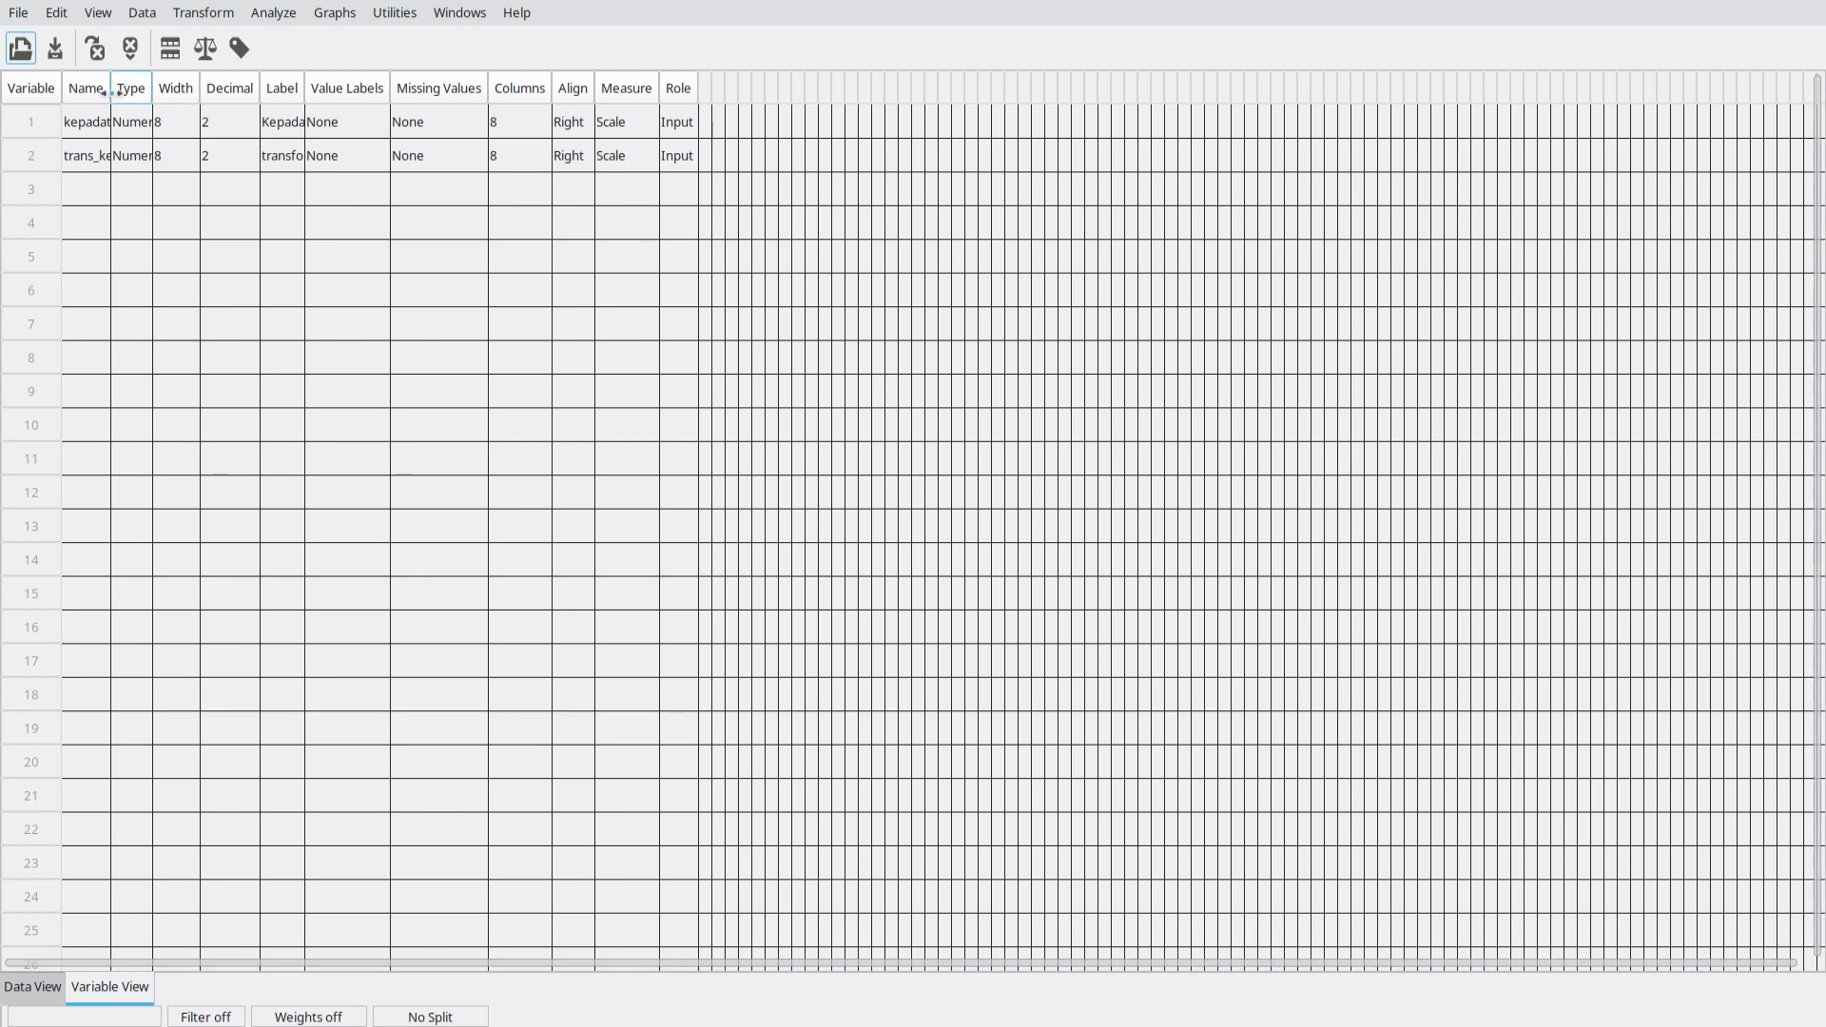
Widen the Name and Label columns of the variable list so the kepadatan and trans_kepadatan entries are easier to read
drag(109, 92, 136, 93)
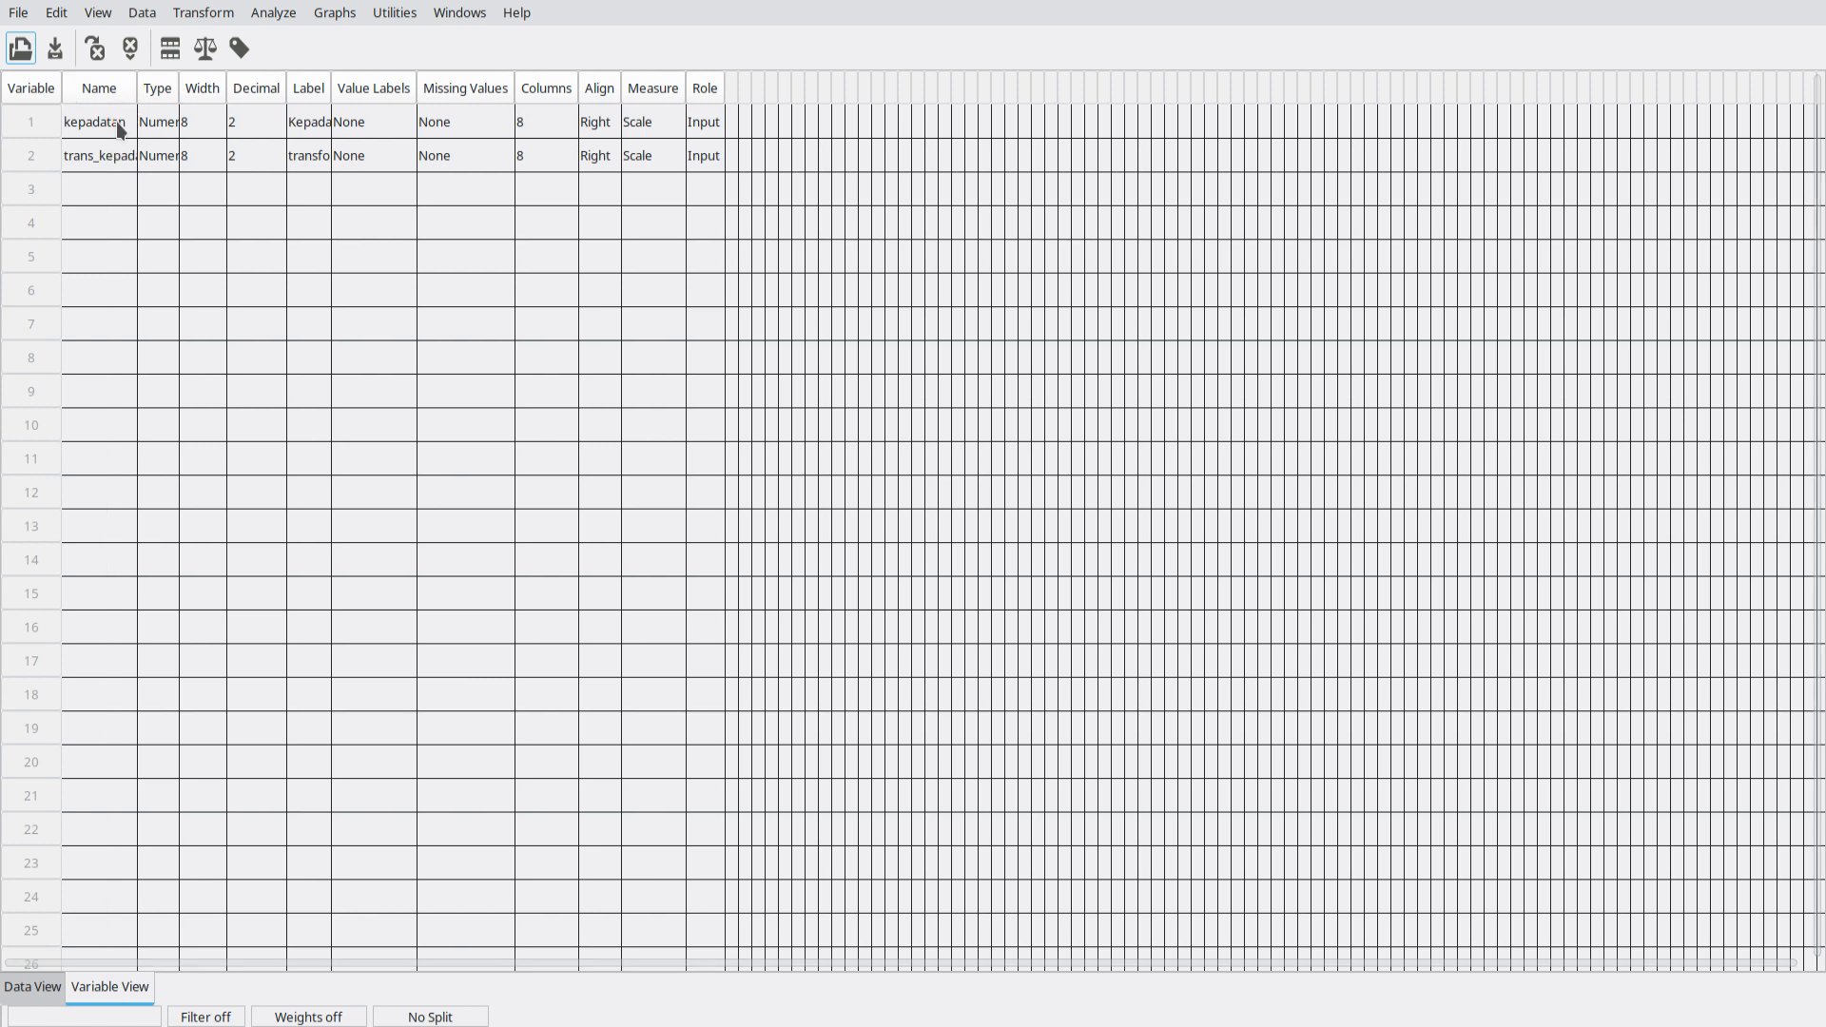
click(117, 124)
click(117, 156)
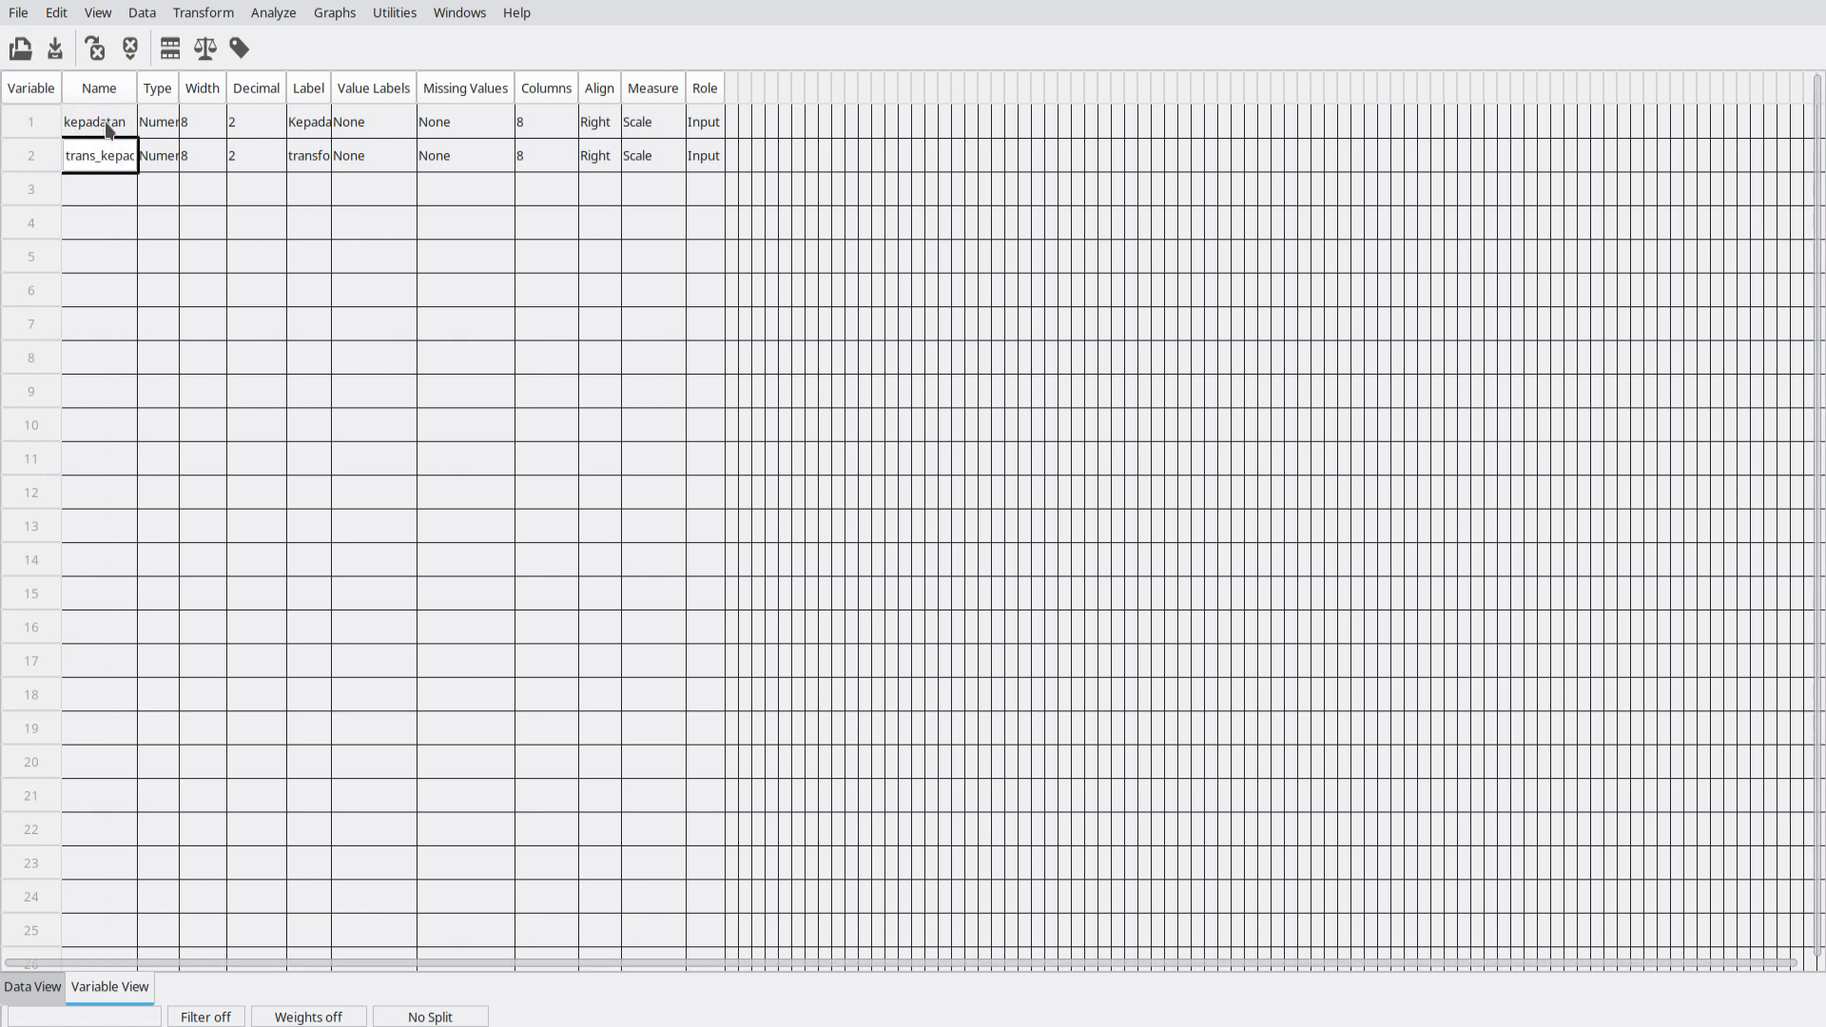
click(106, 125)
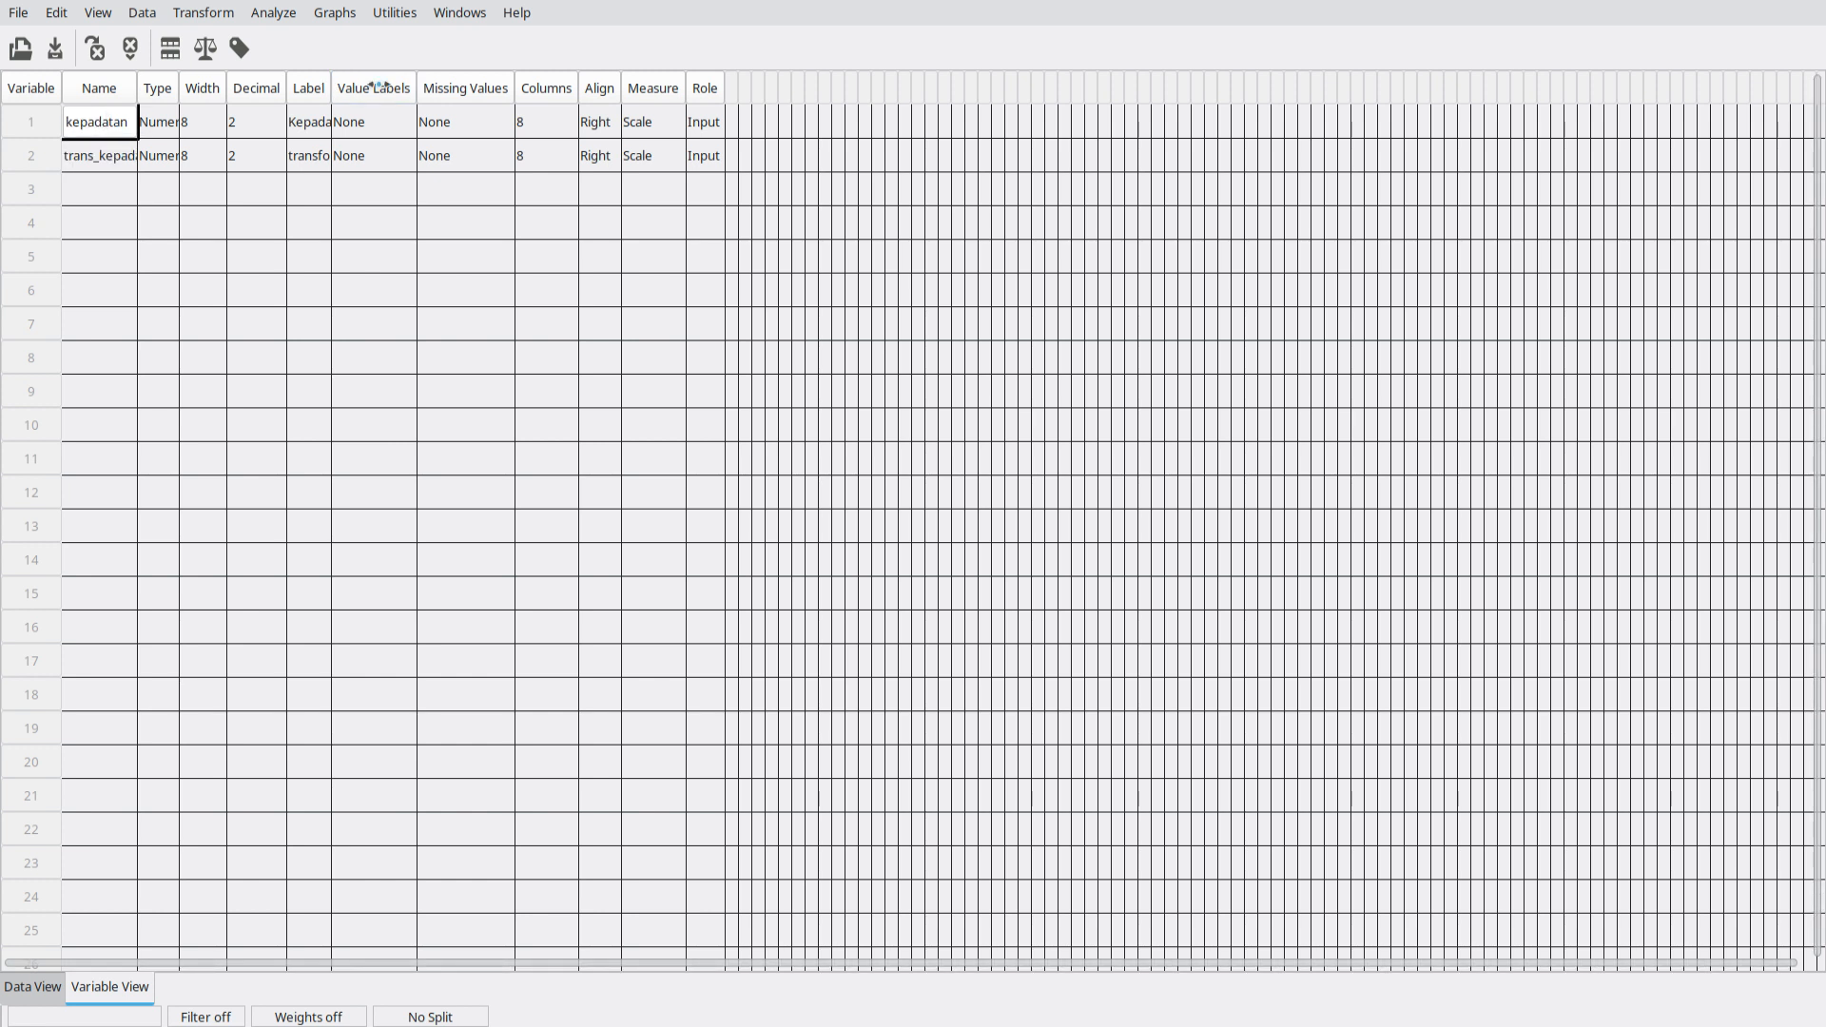
drag(378, 86, 427, 84)
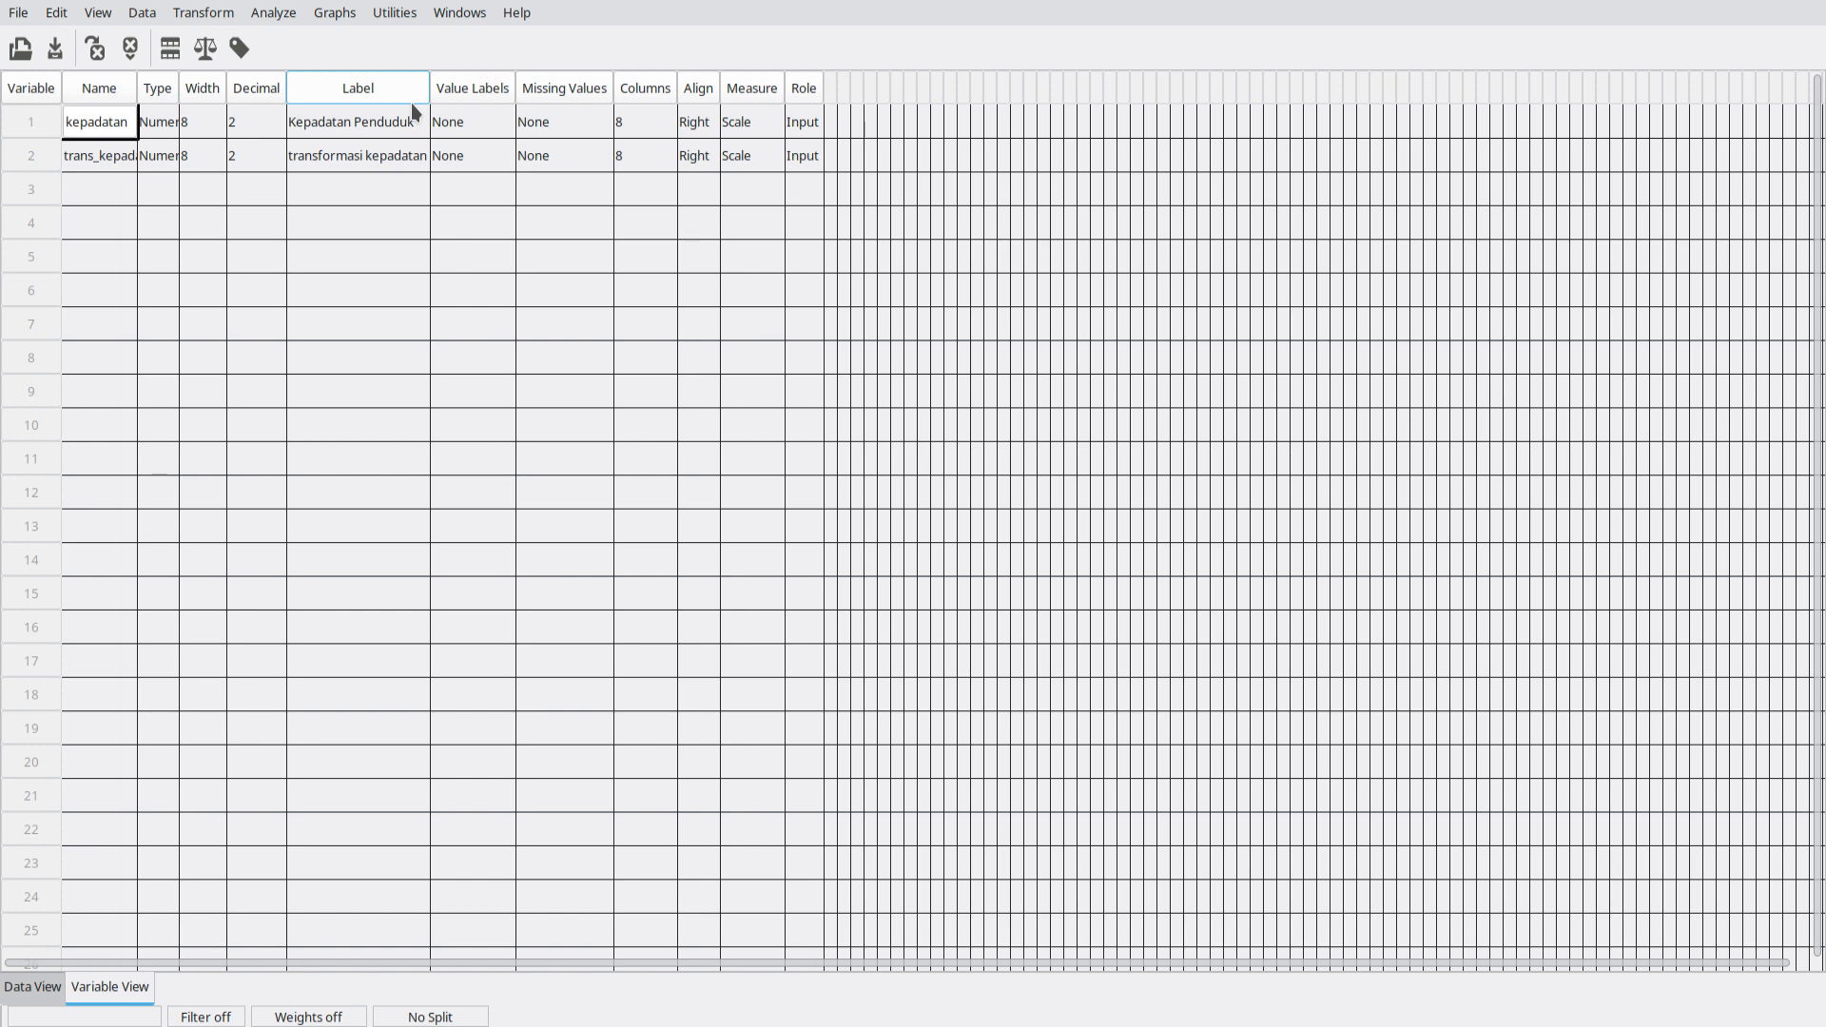
click(113, 154)
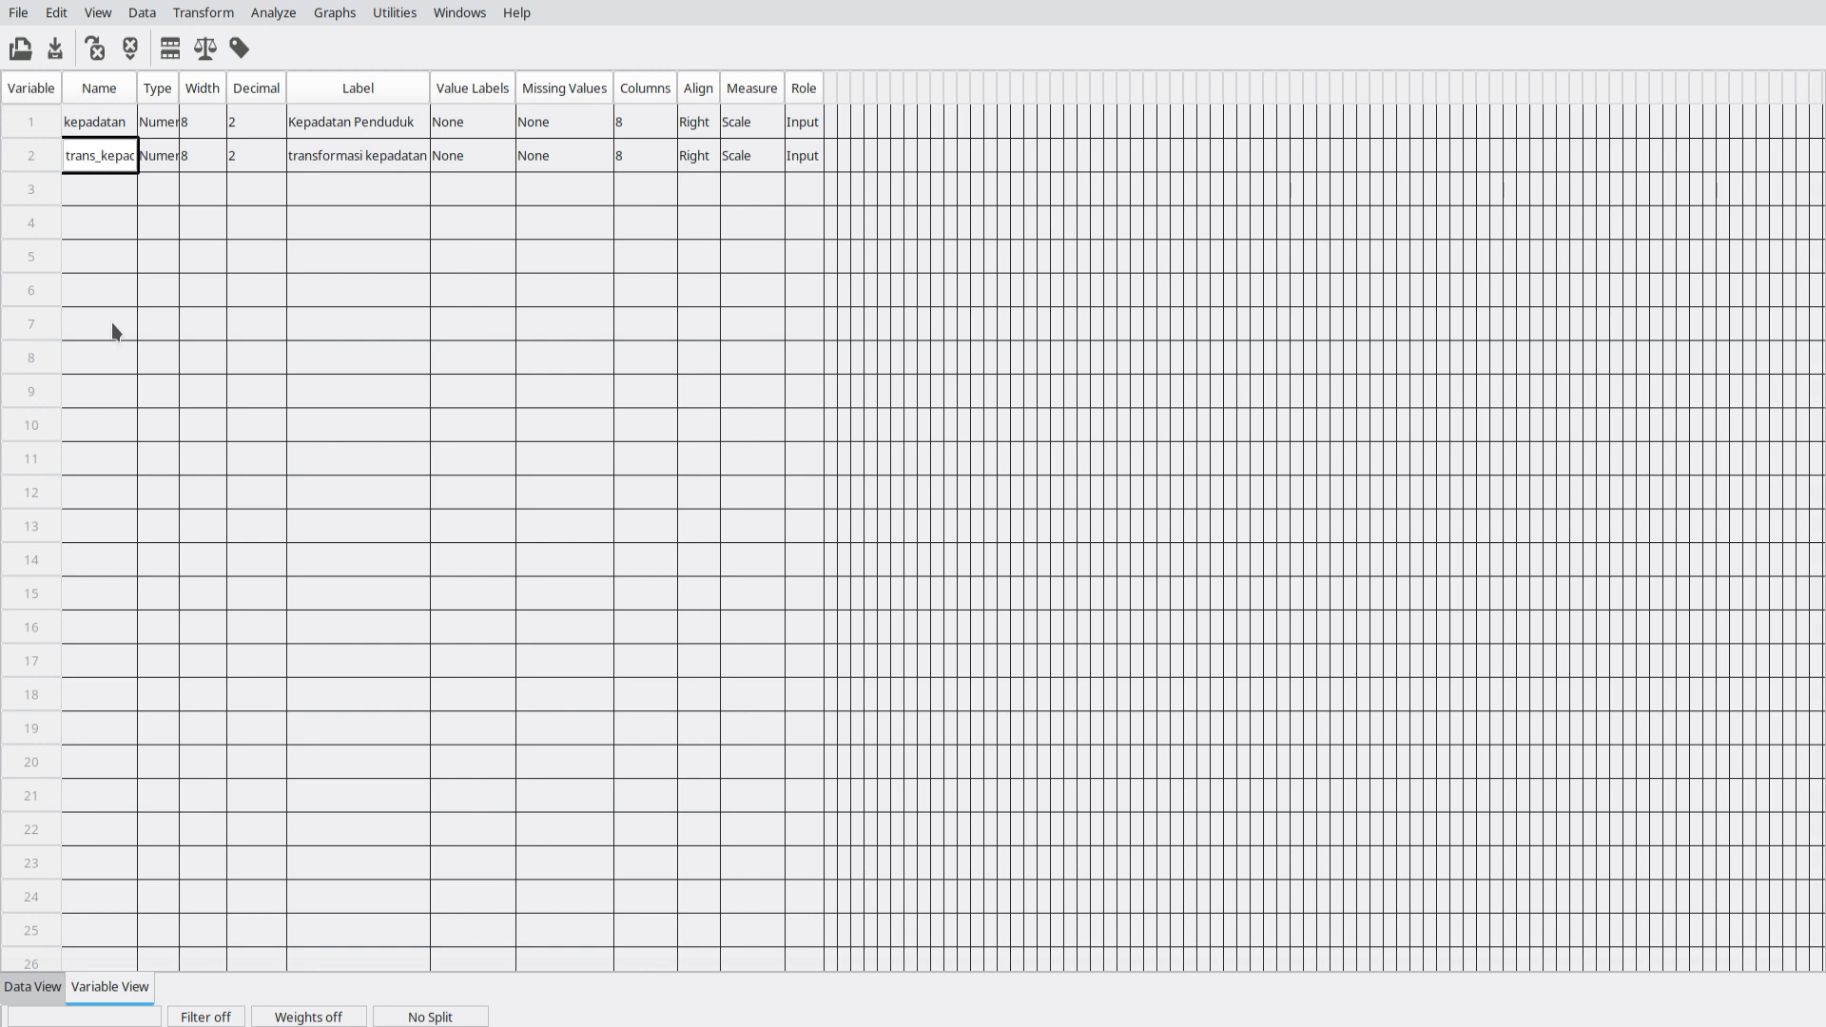
Switch to the data view and compare the kepadatan and trans_kepadatan values of the first few cases
click(35, 986)
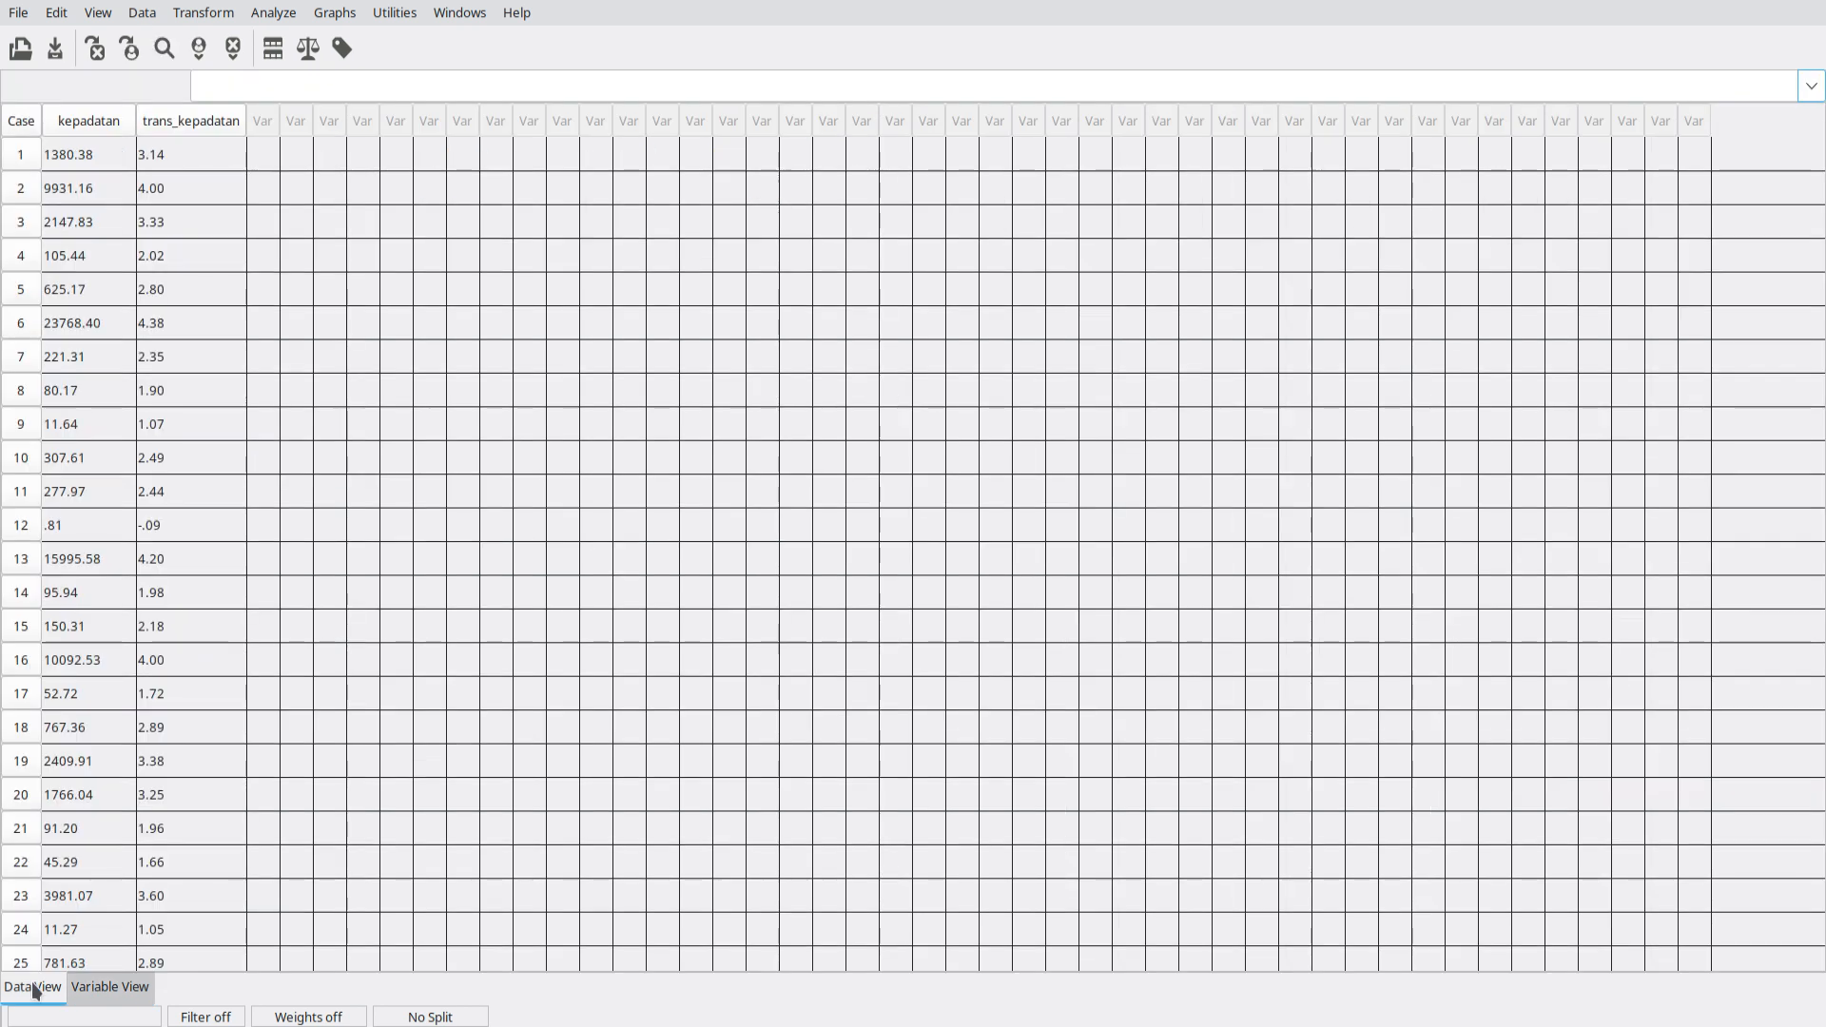
click(95, 139)
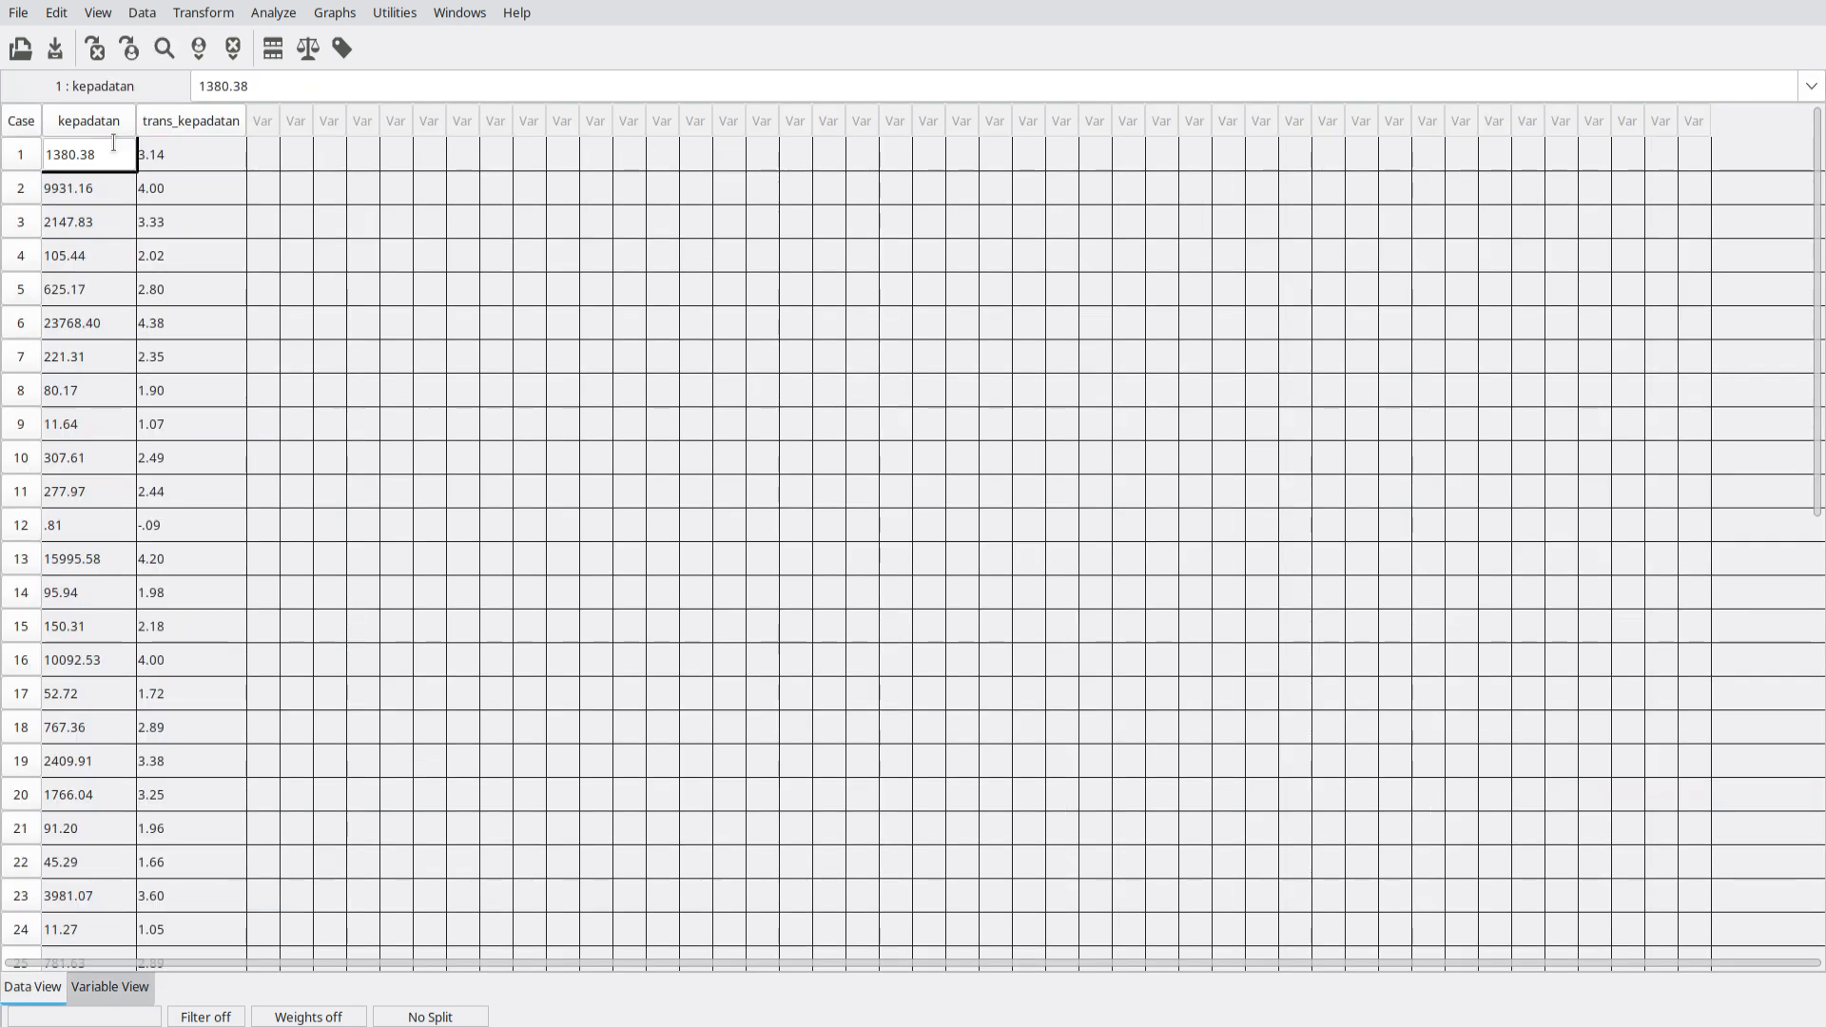
click(142, 143)
click(119, 150)
click(94, 116)
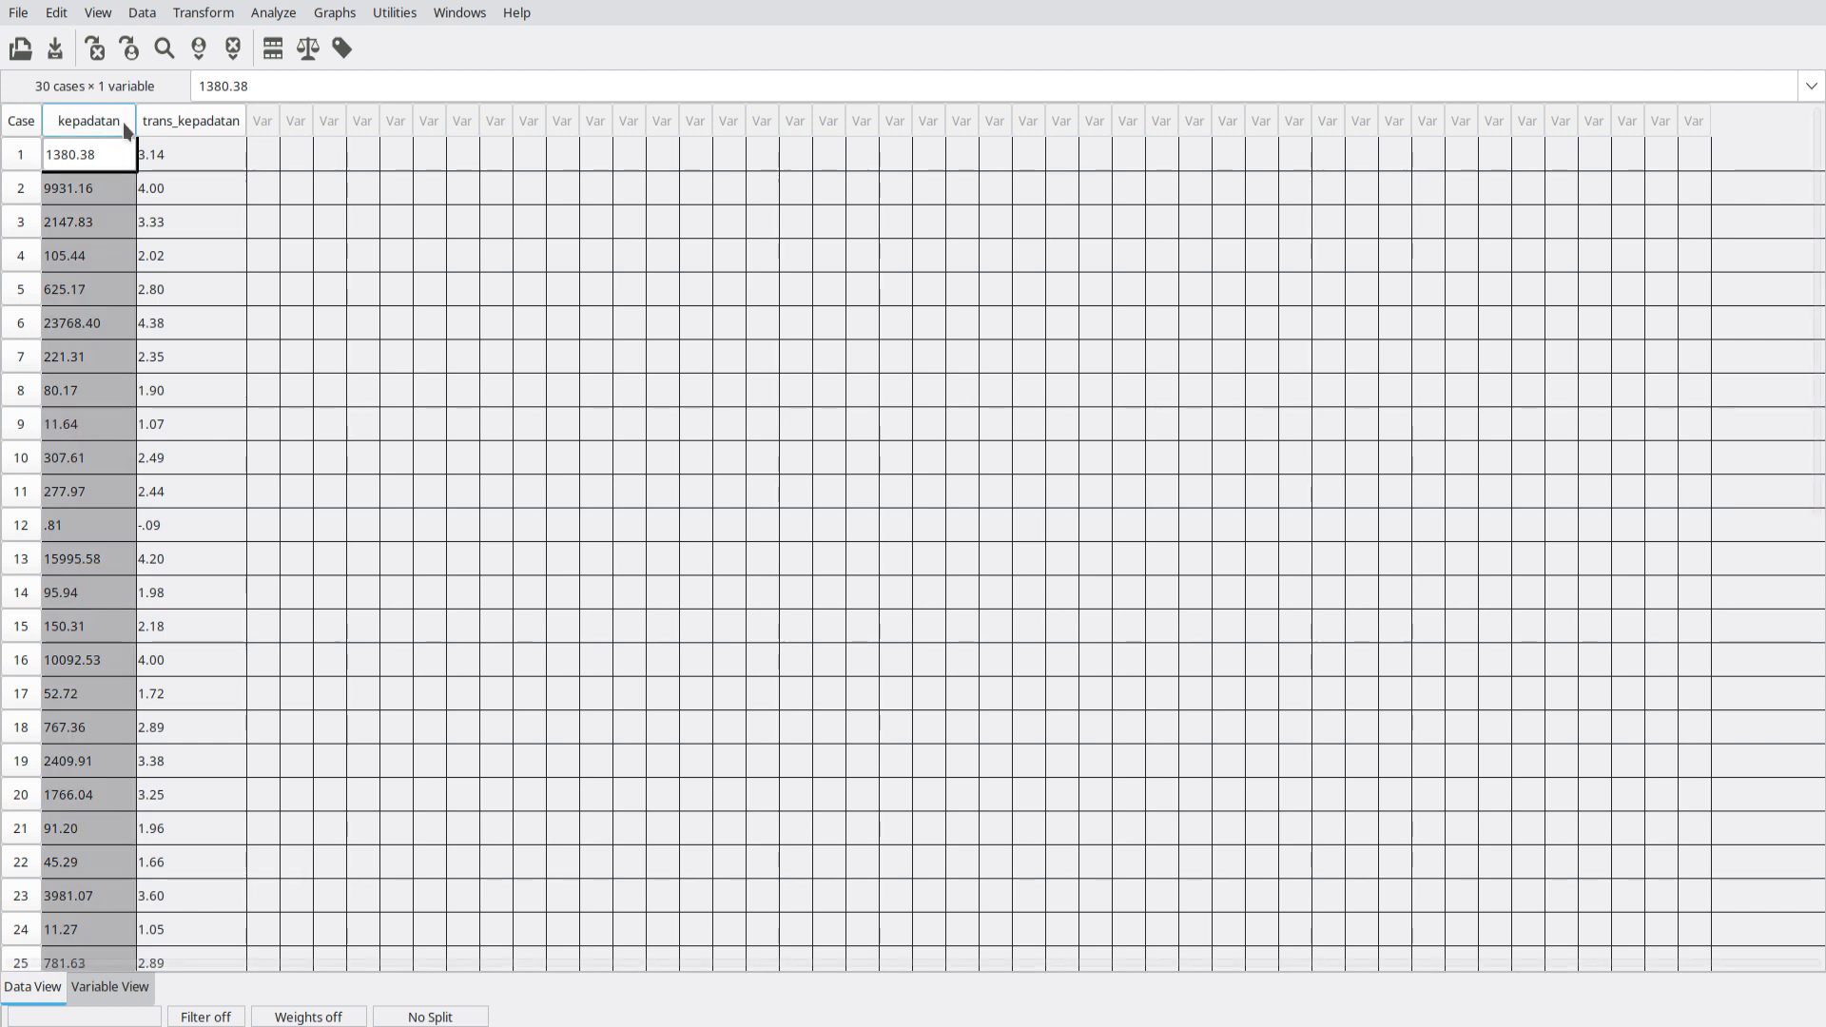
click(201, 142)
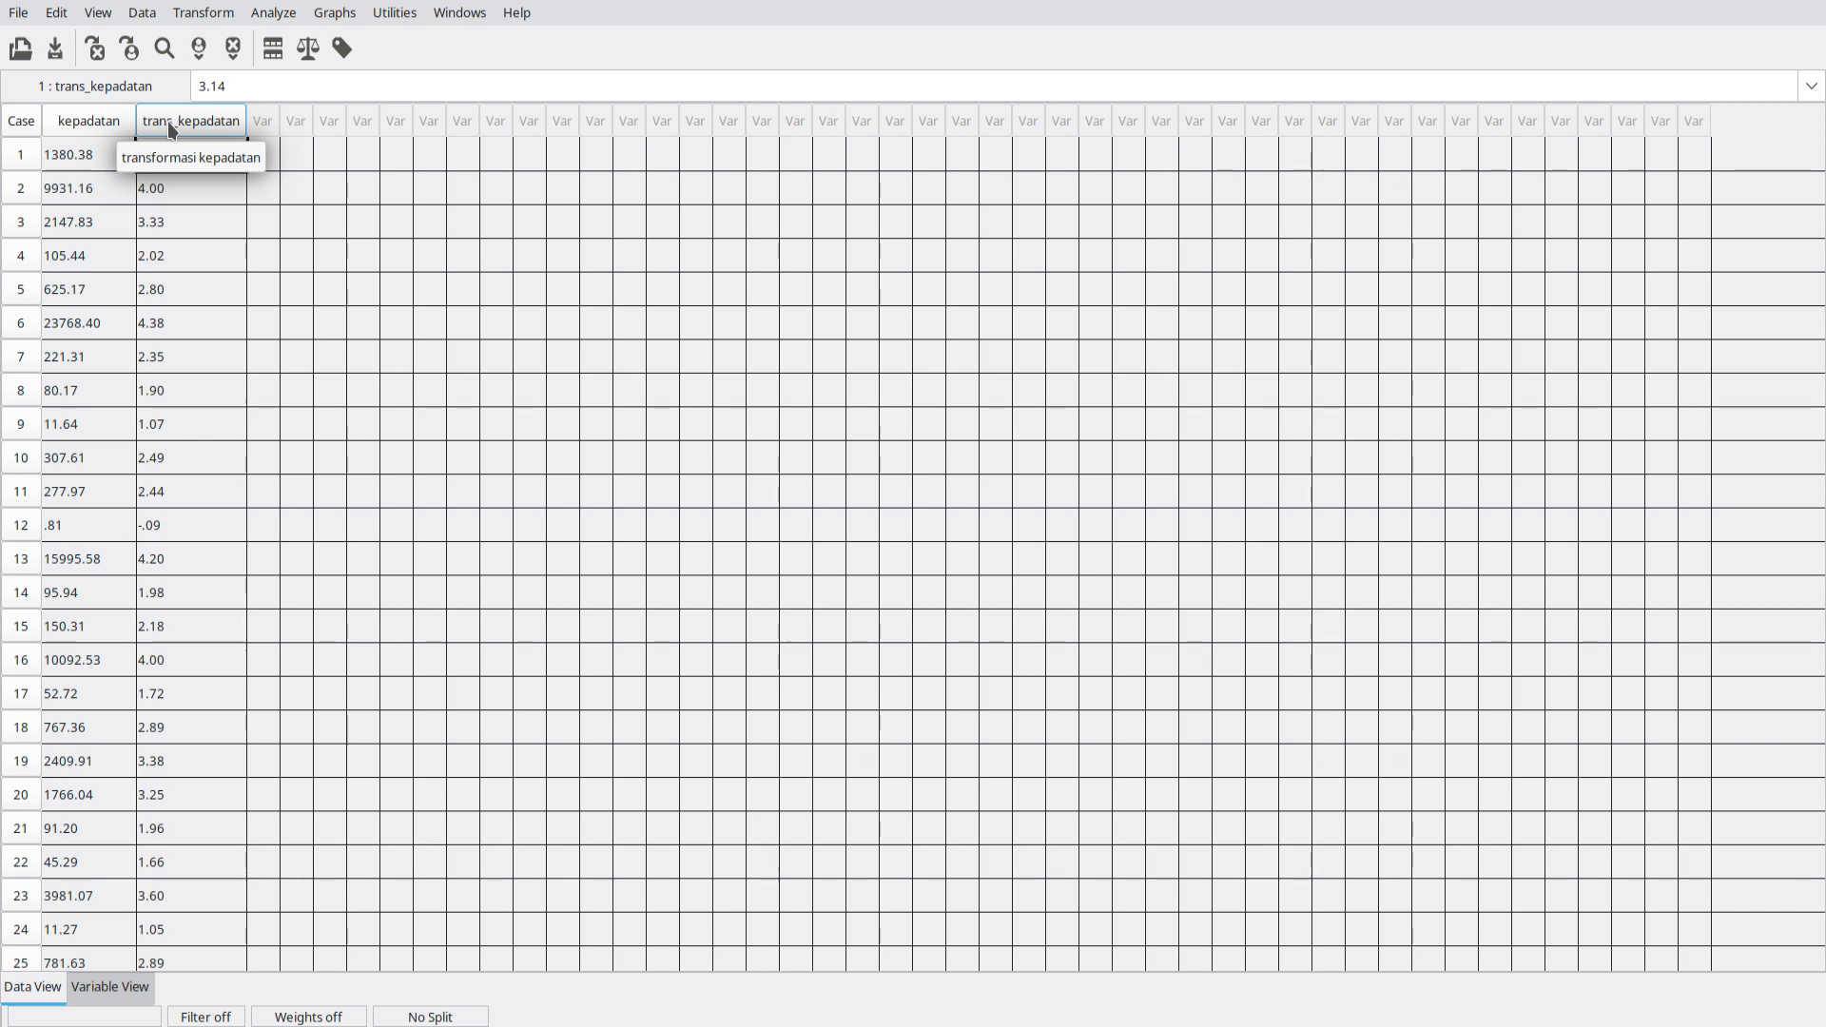
click(170, 187)
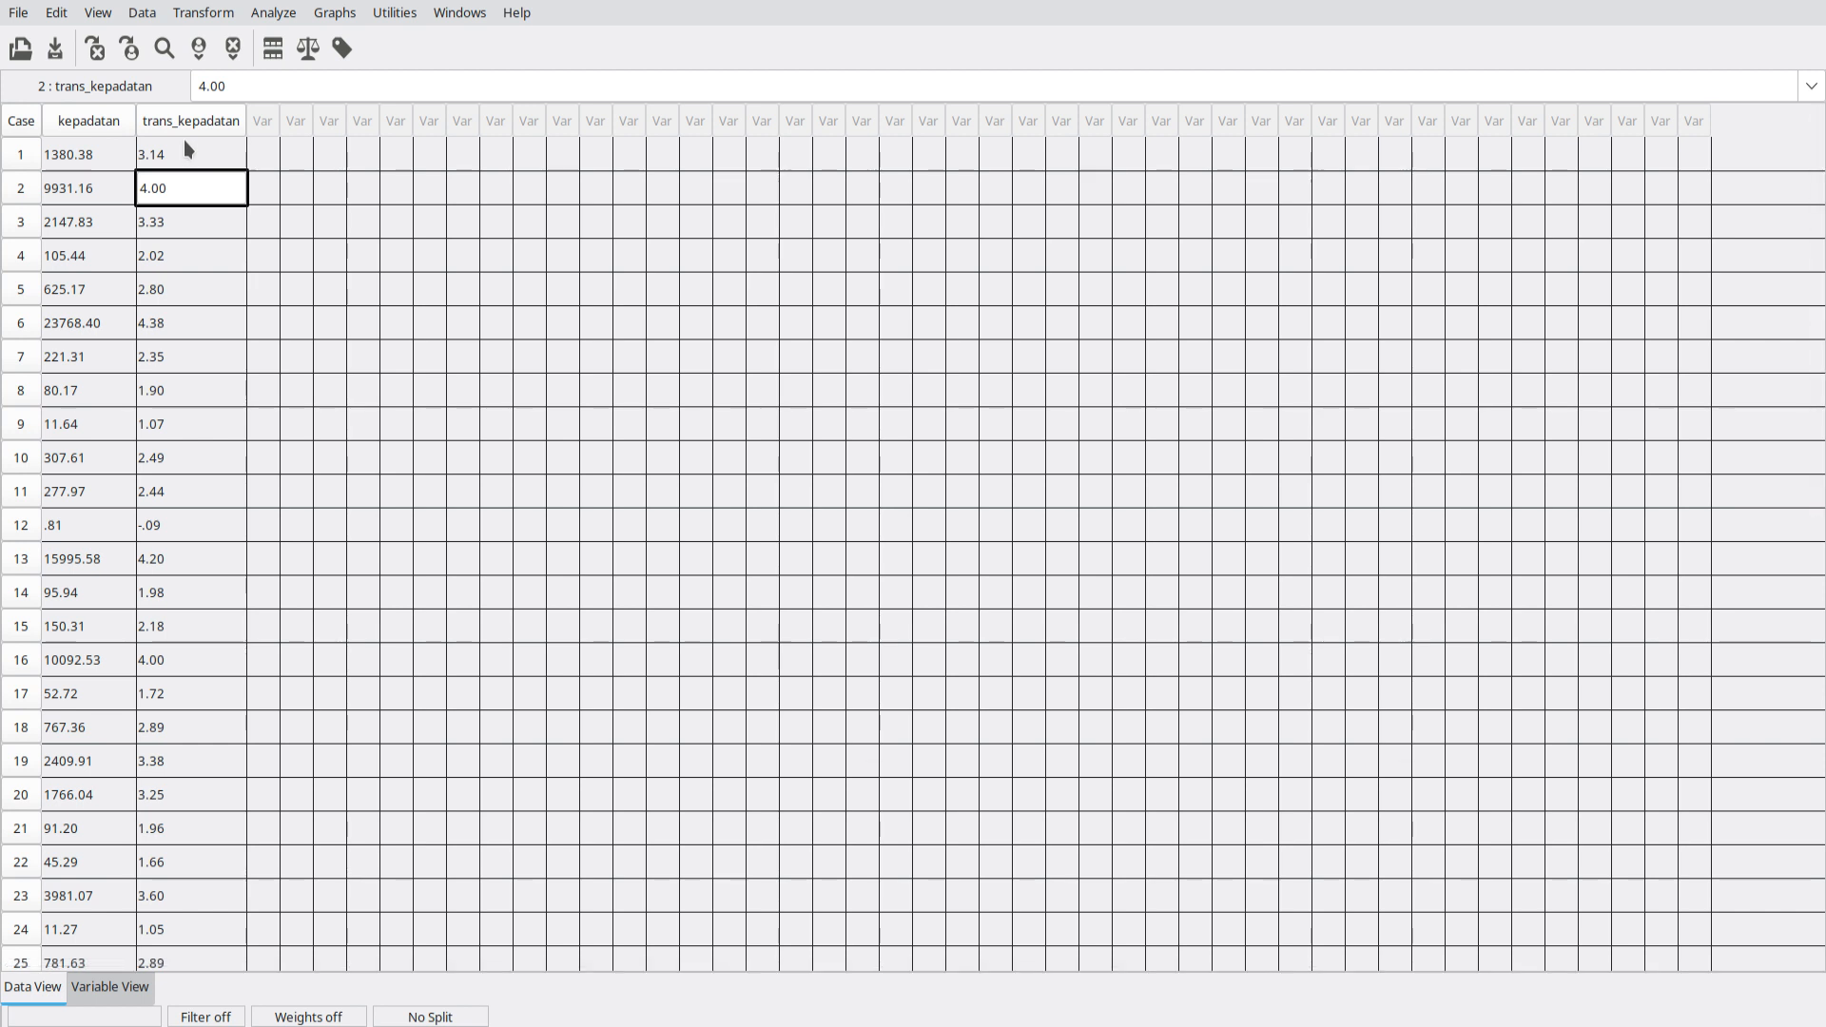
click(91, 159)
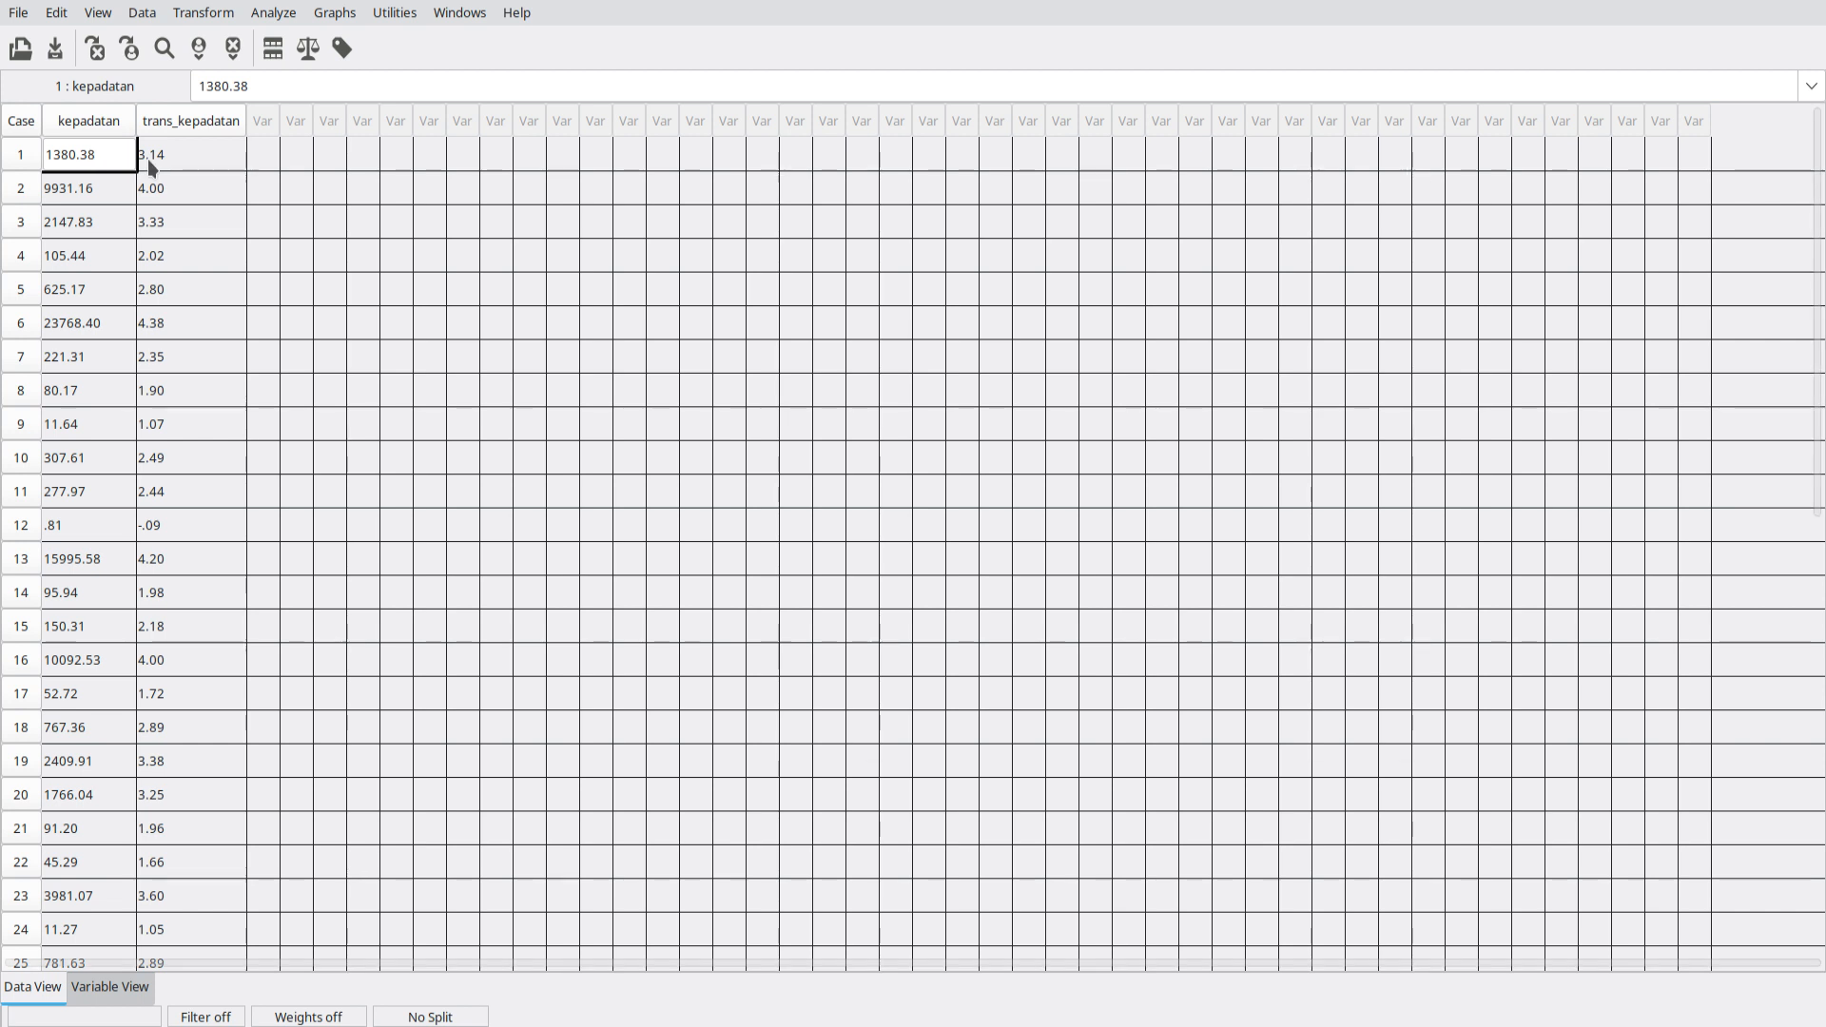
click(172, 154)
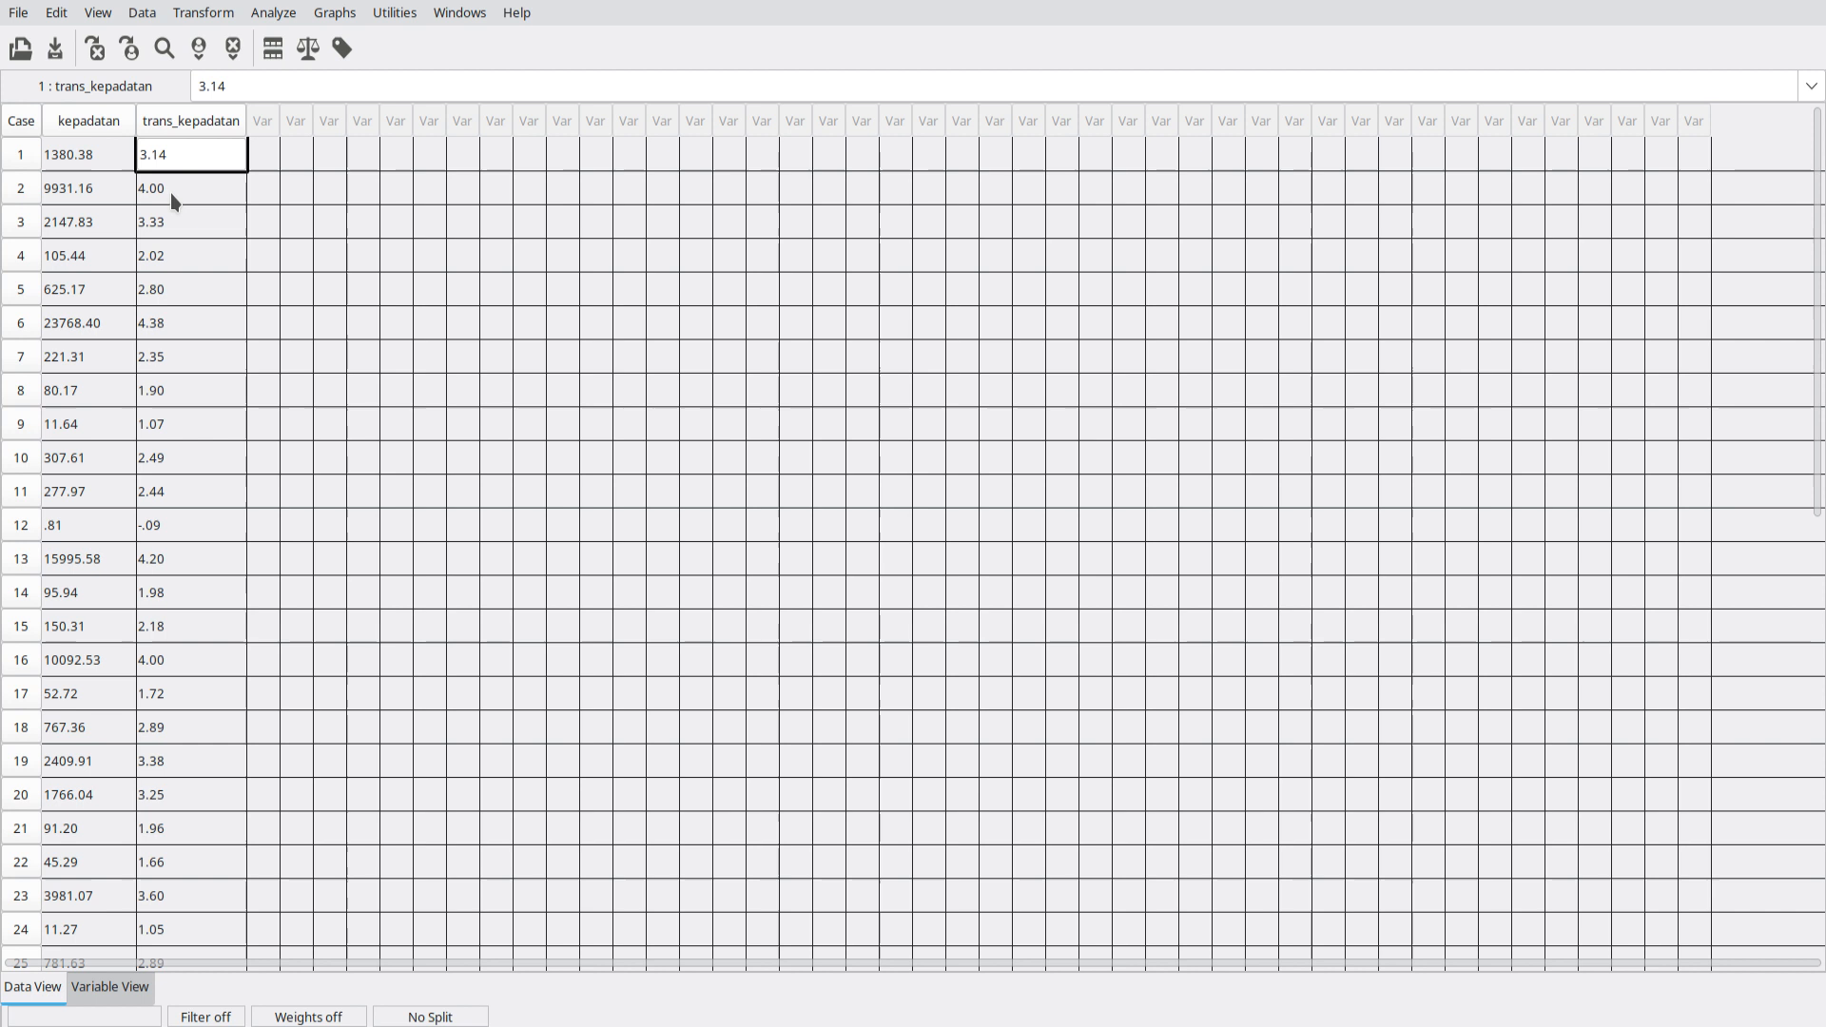
click(171, 190)
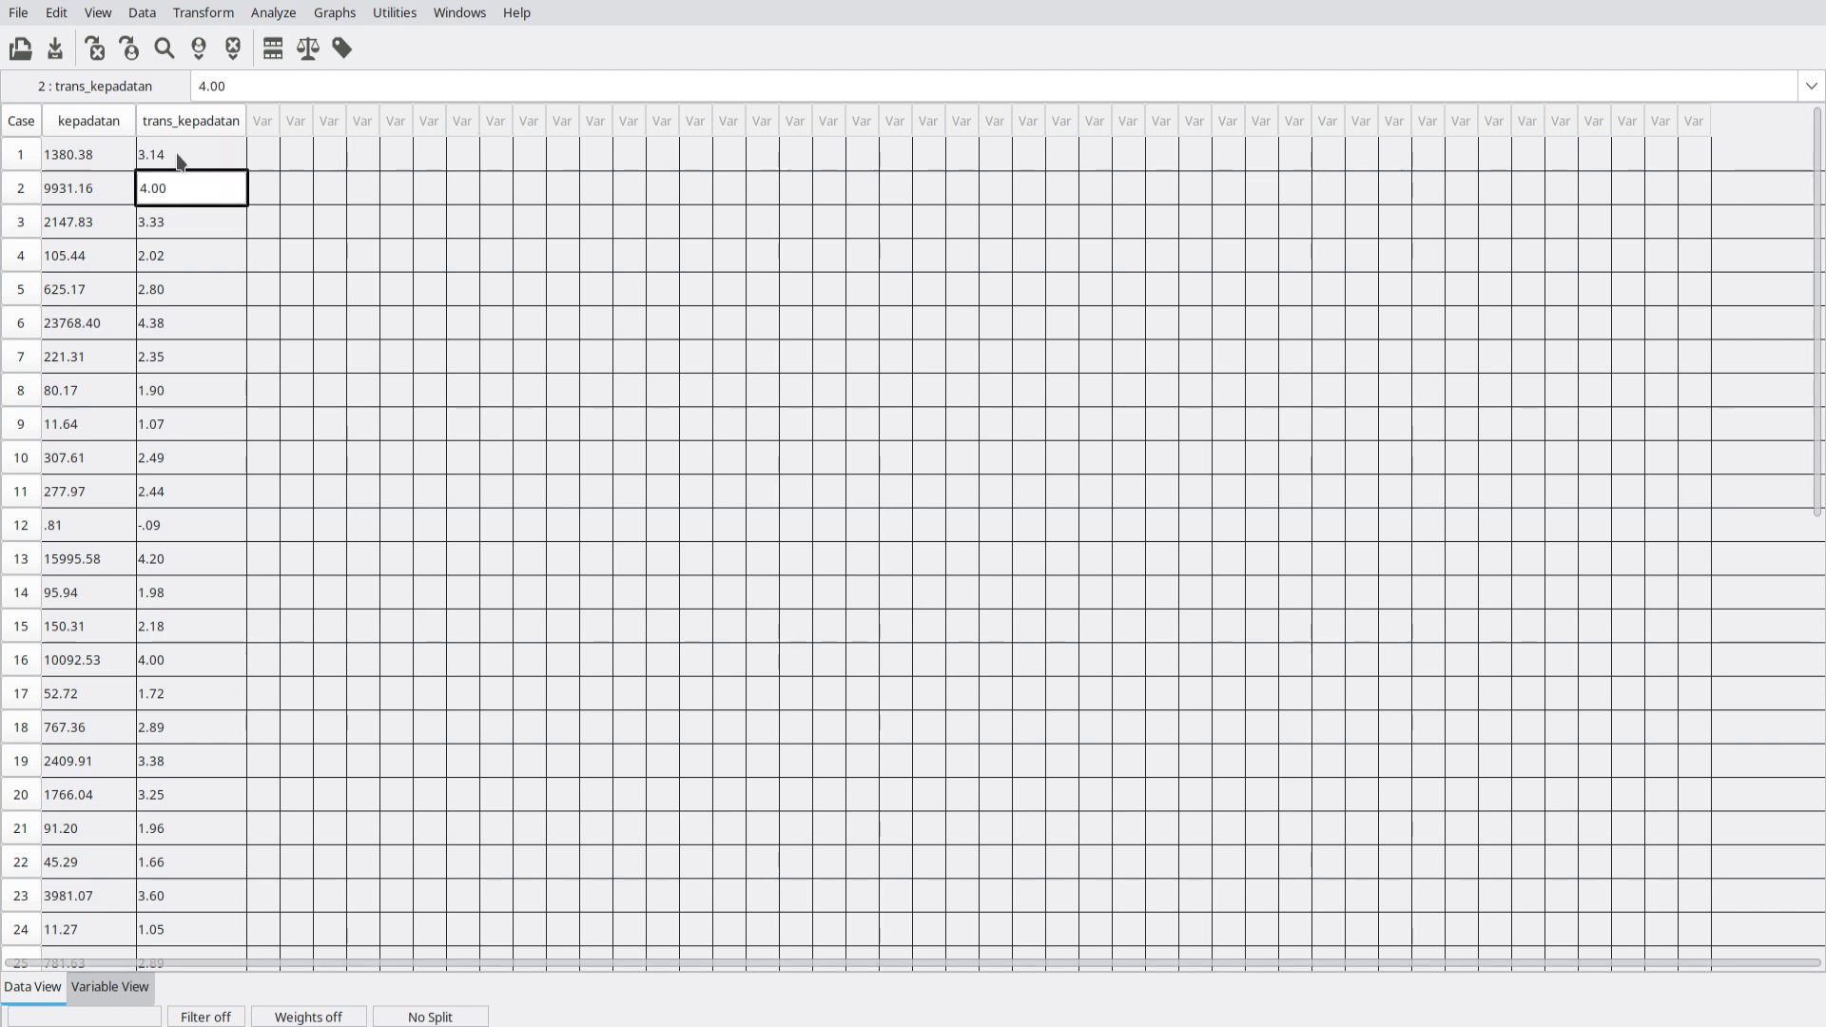
click(176, 154)
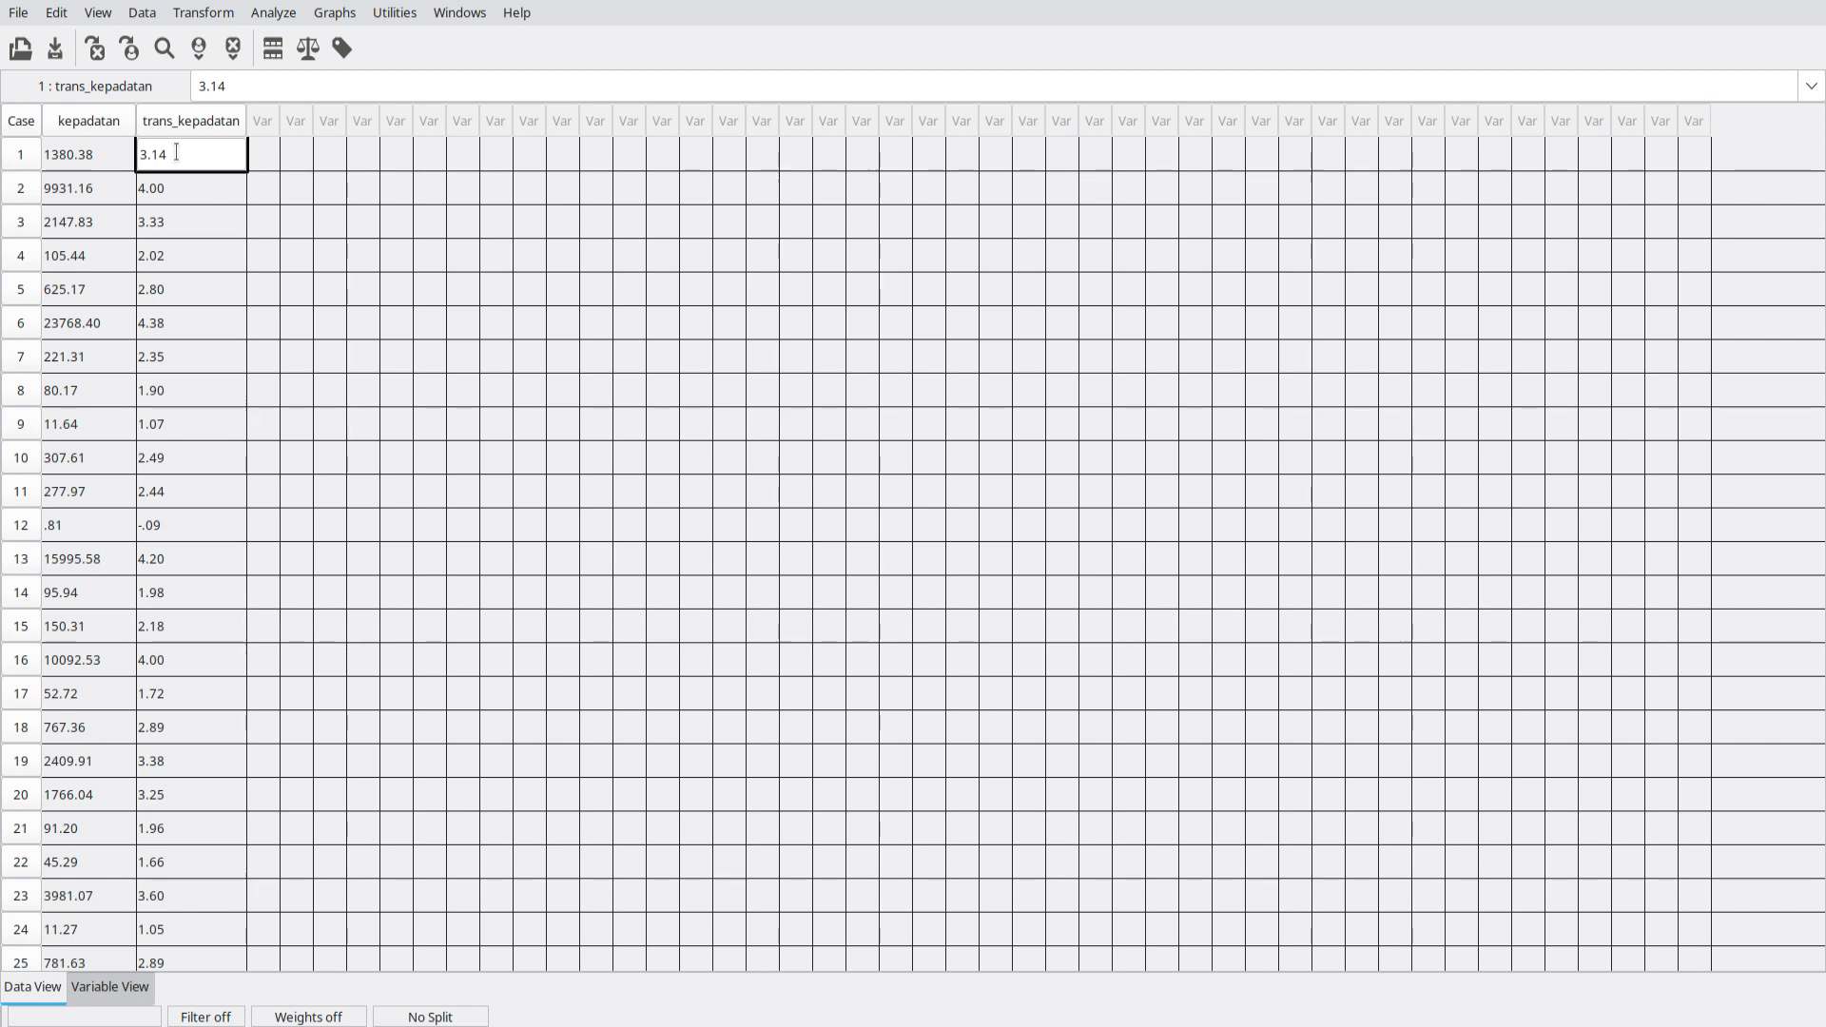
click(183, 200)
click(179, 225)
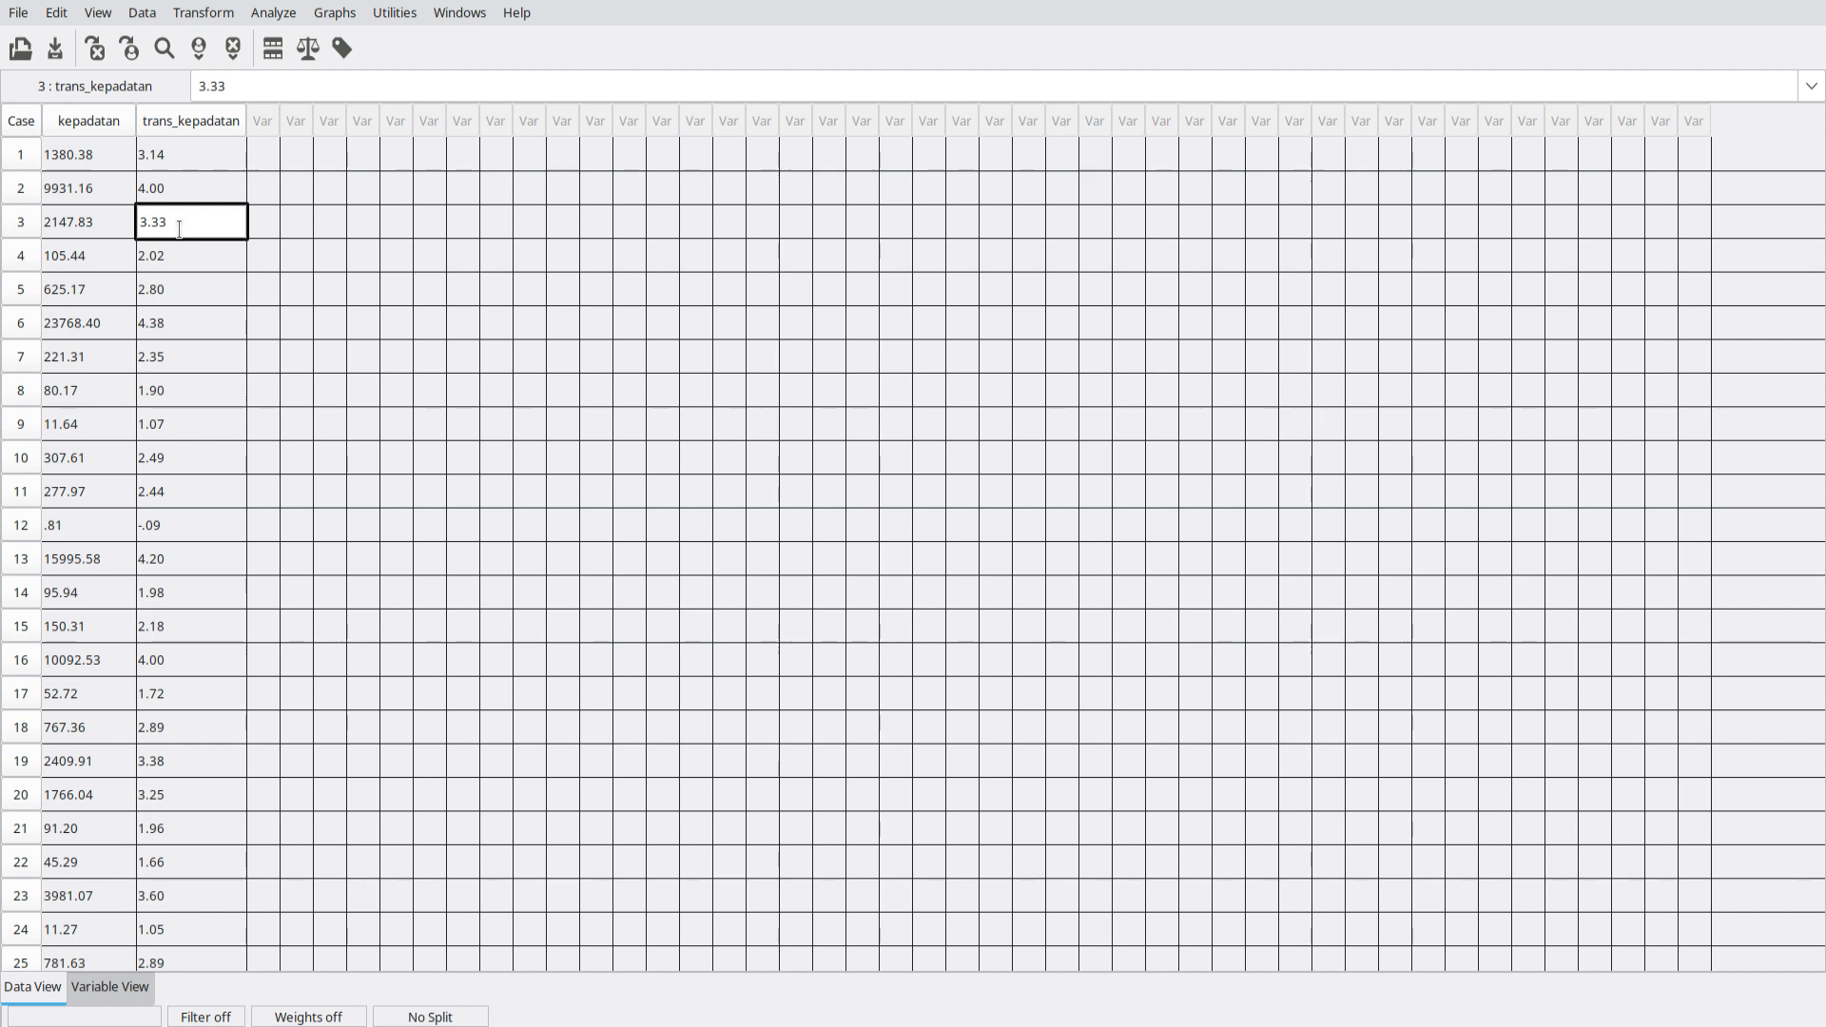
click(107, 165)
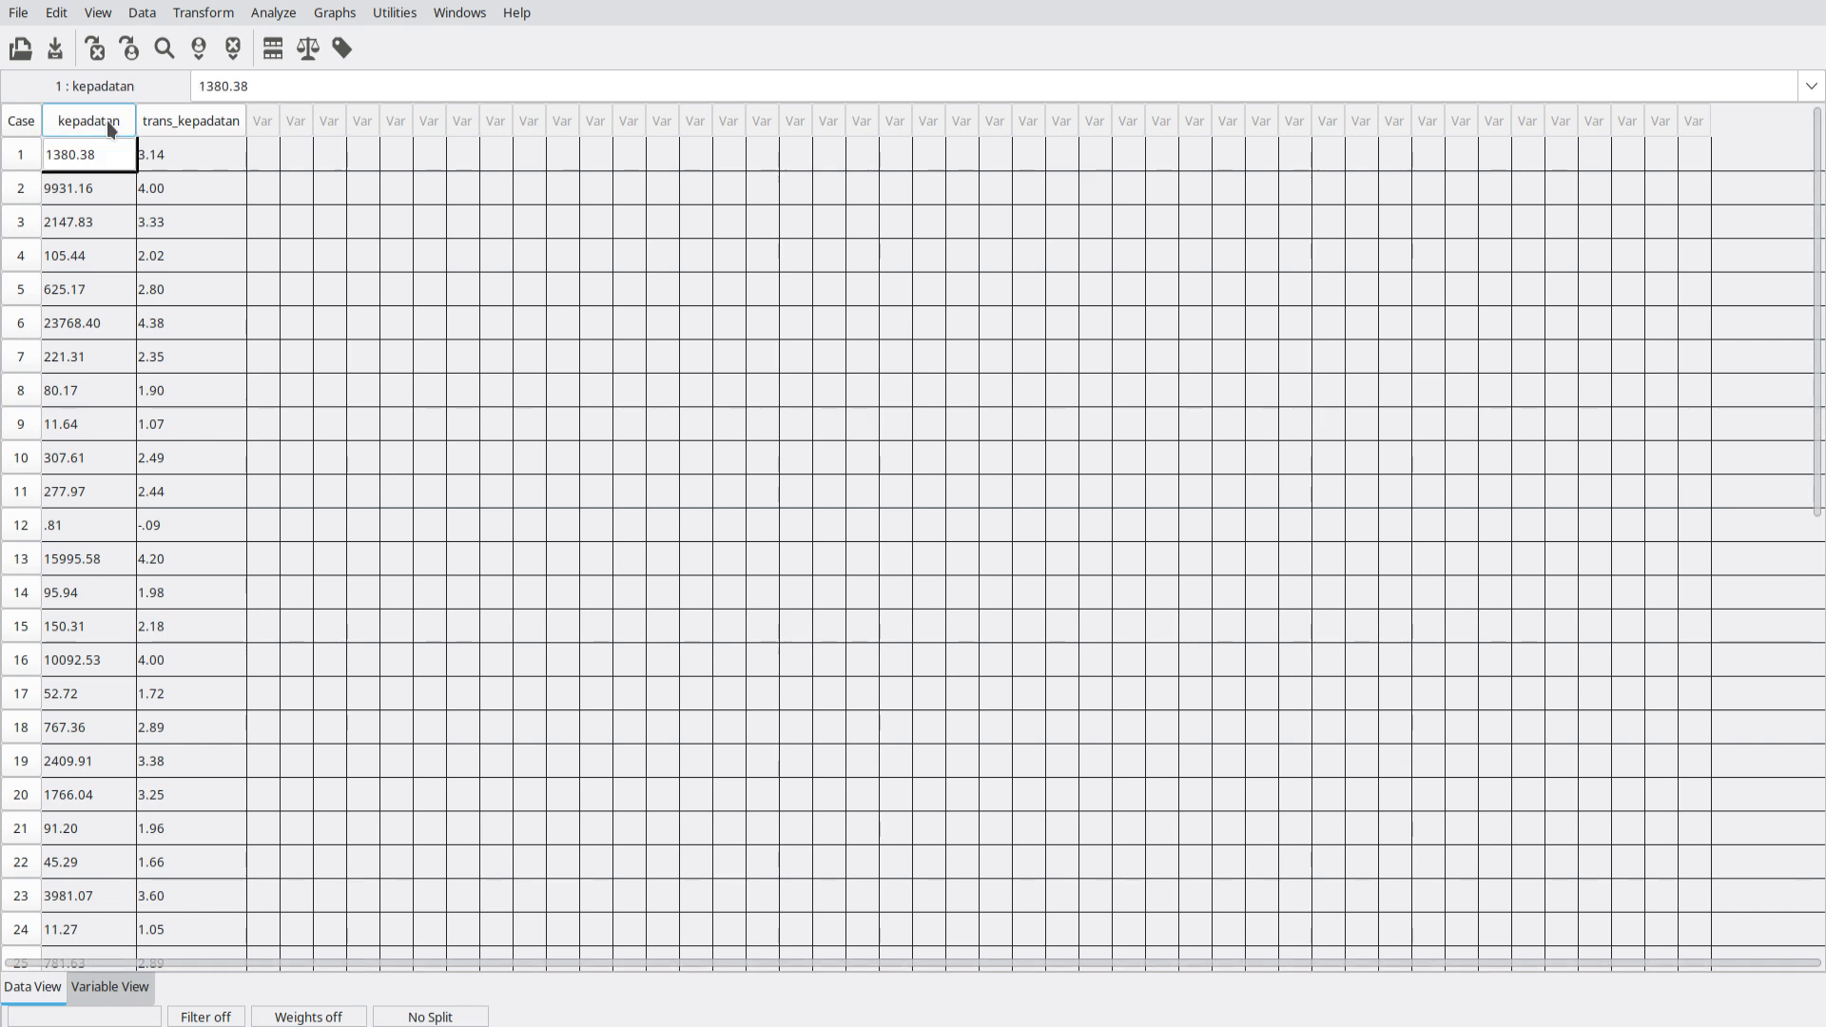
click(106, 120)
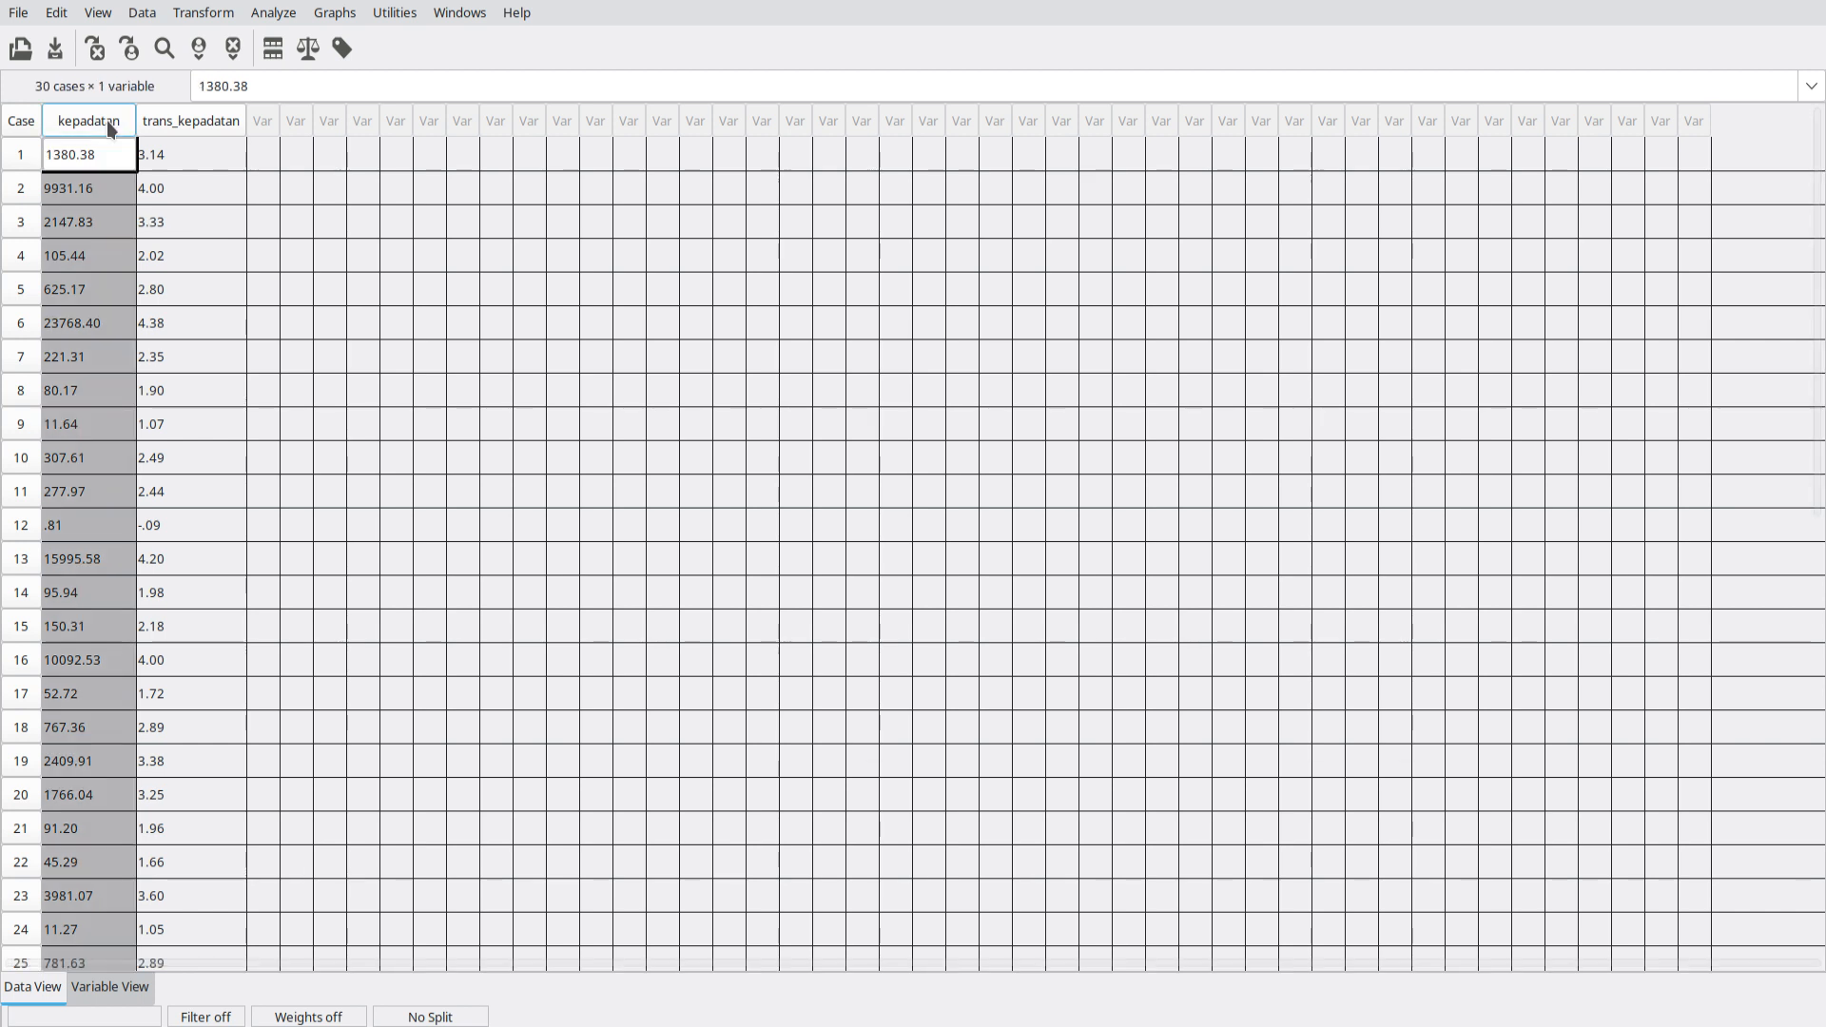
click(111, 224)
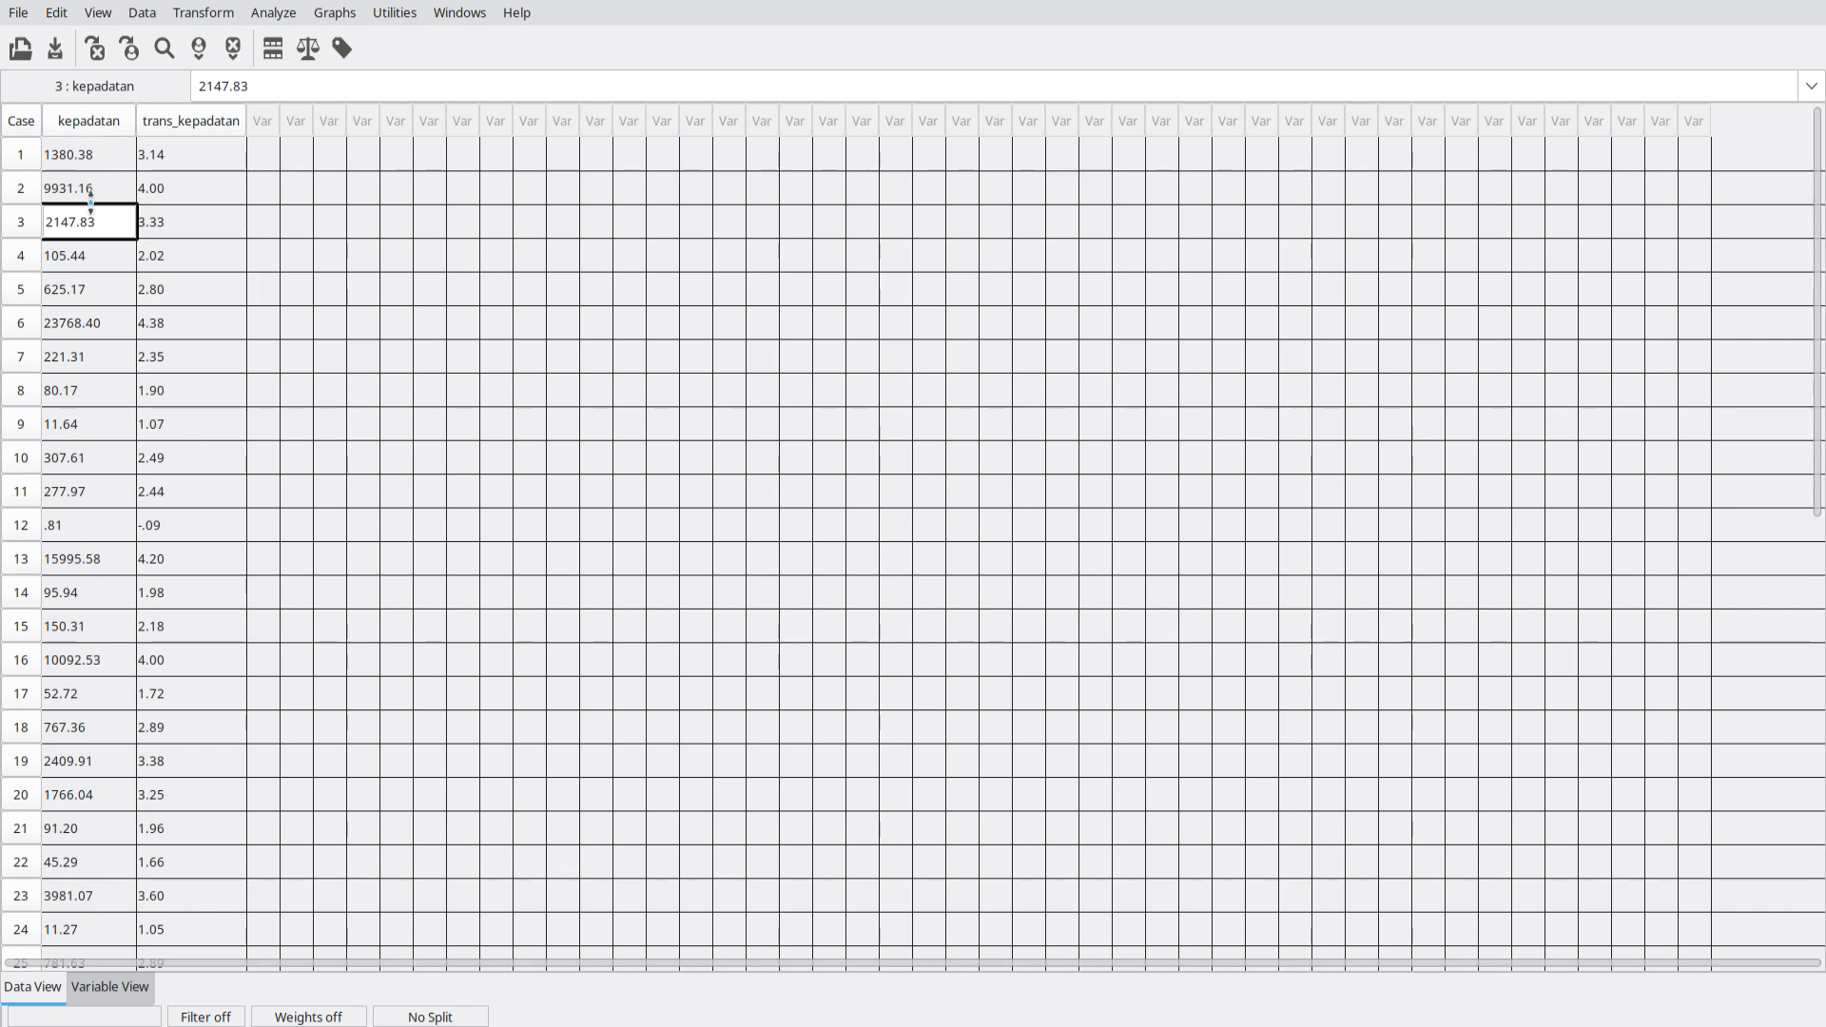
click(108, 244)
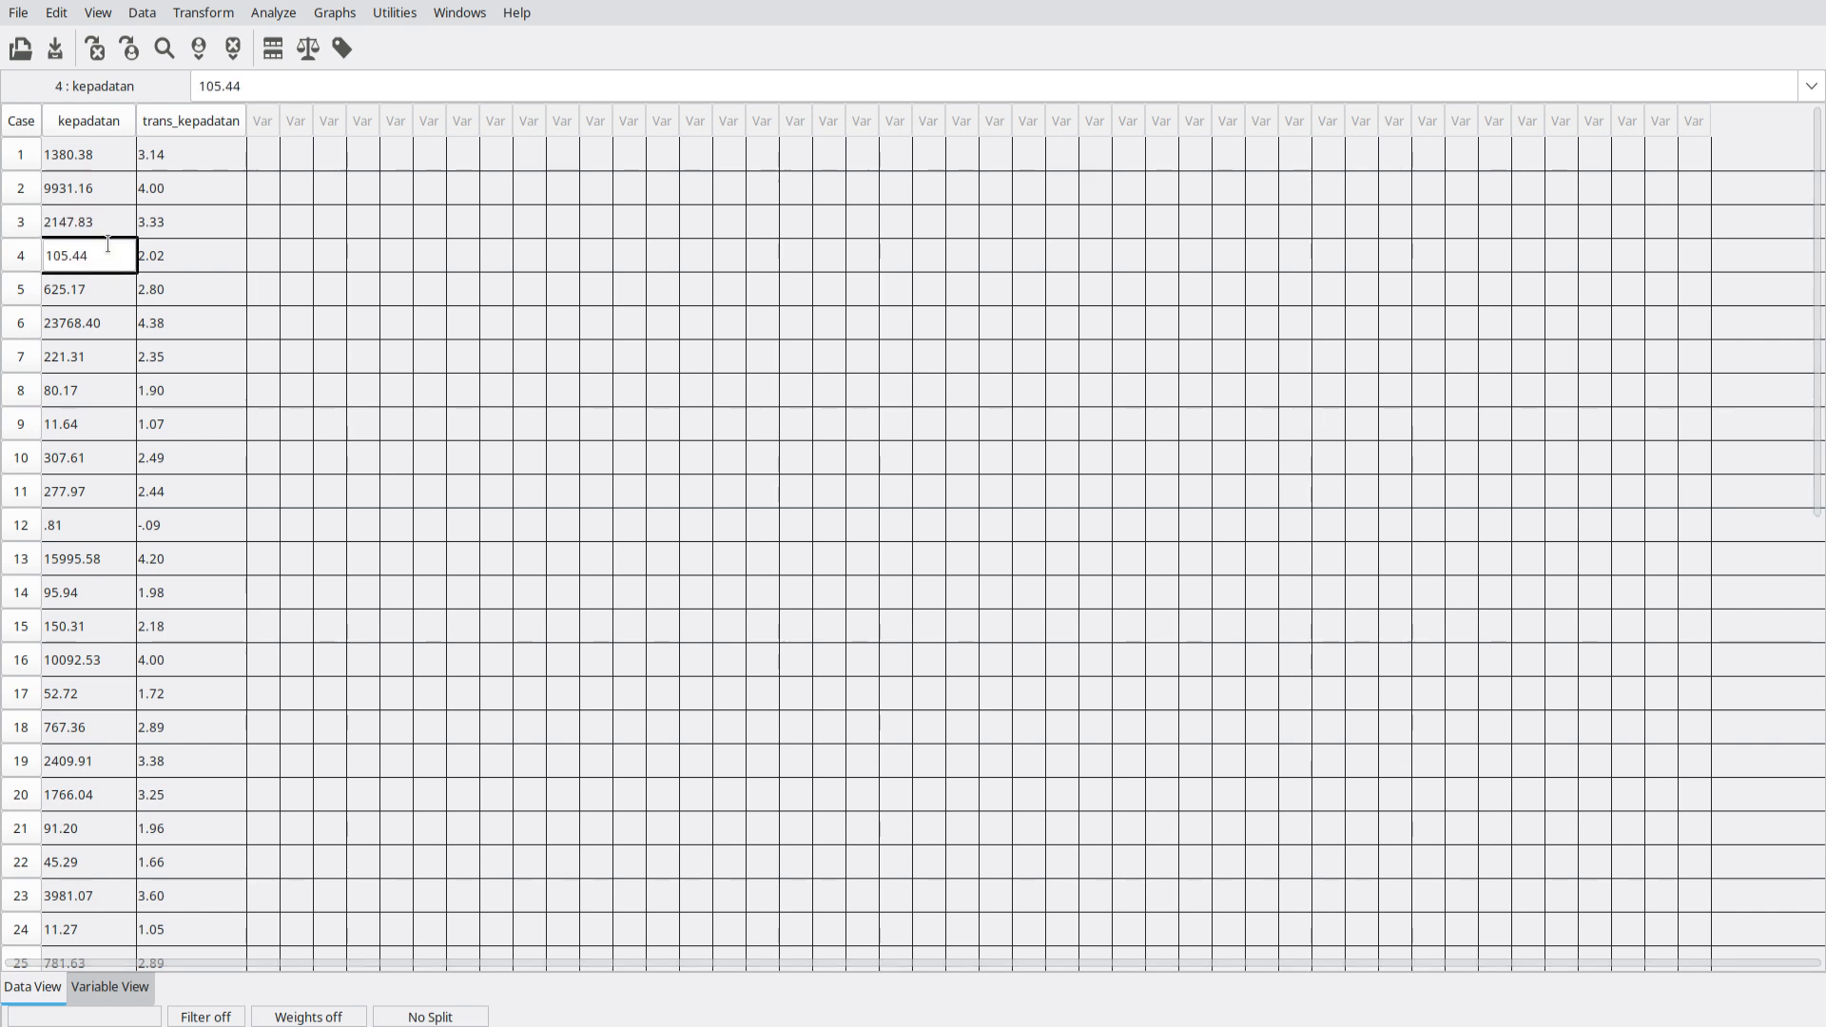
click(107, 223)
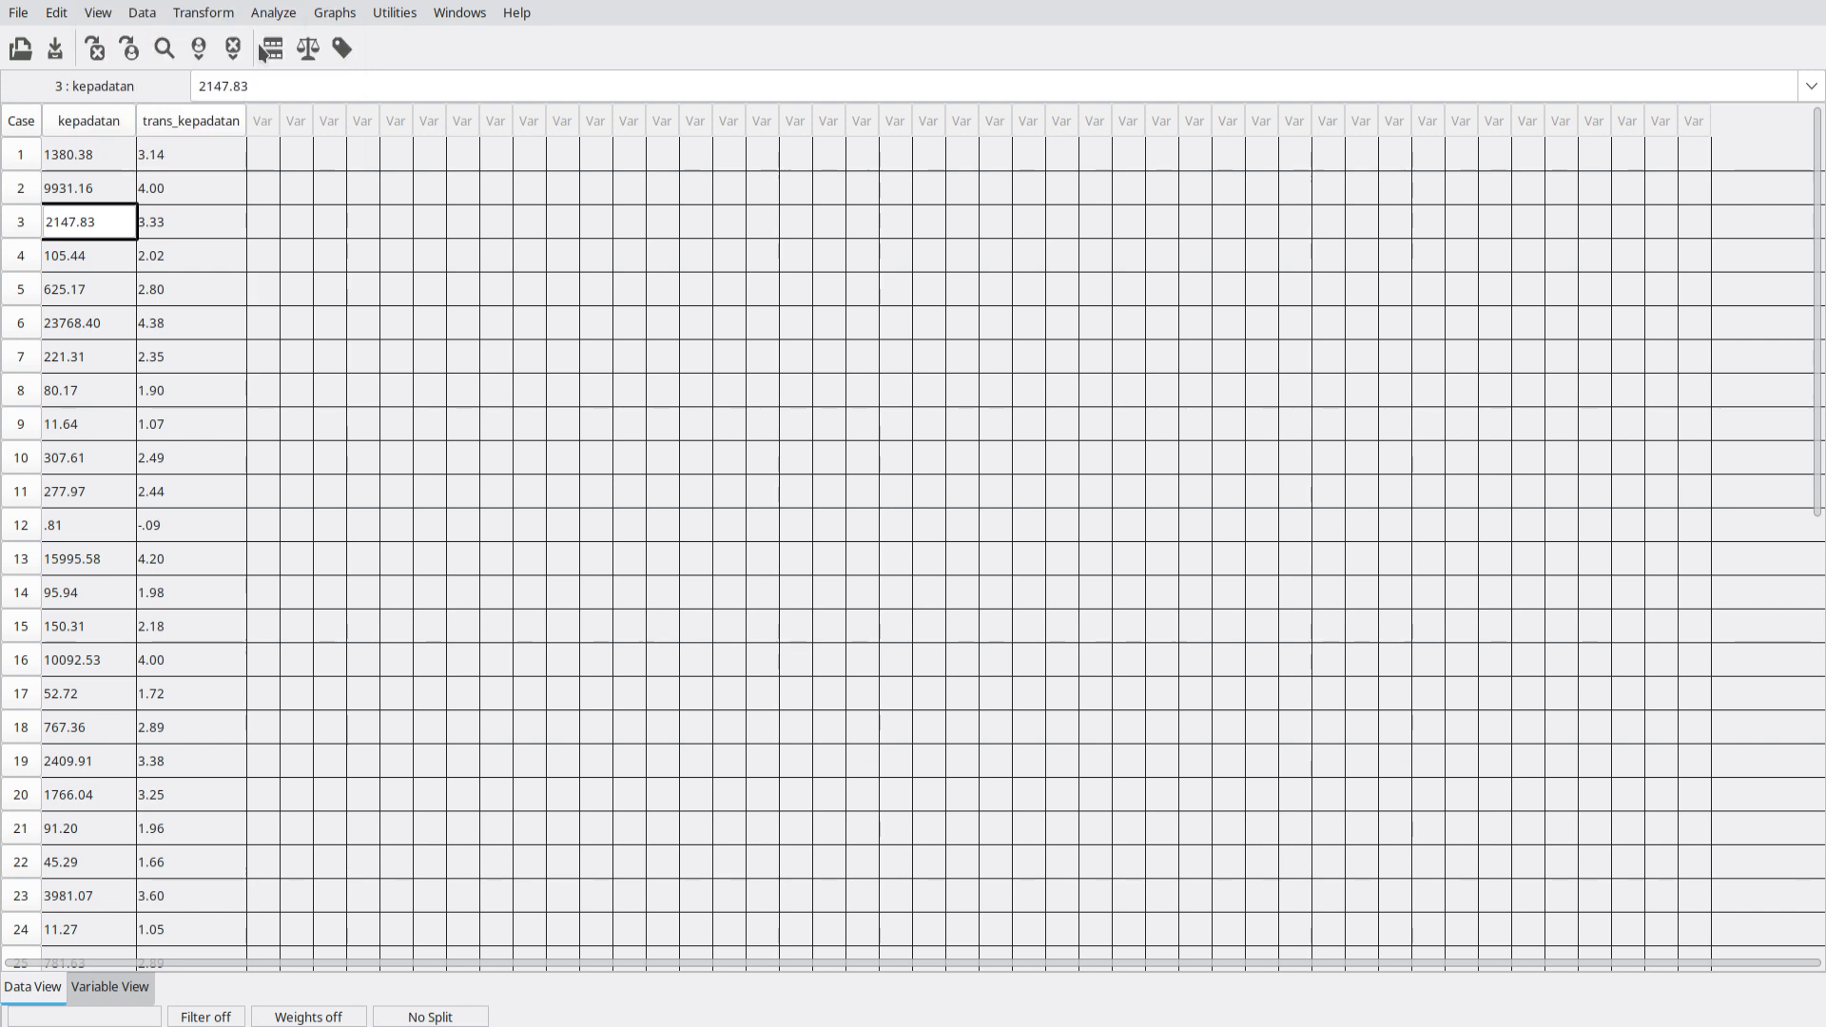
Start Recode into Different Variables with kepadatan as the variable to recode, and enlarge the dialog
click(205, 15)
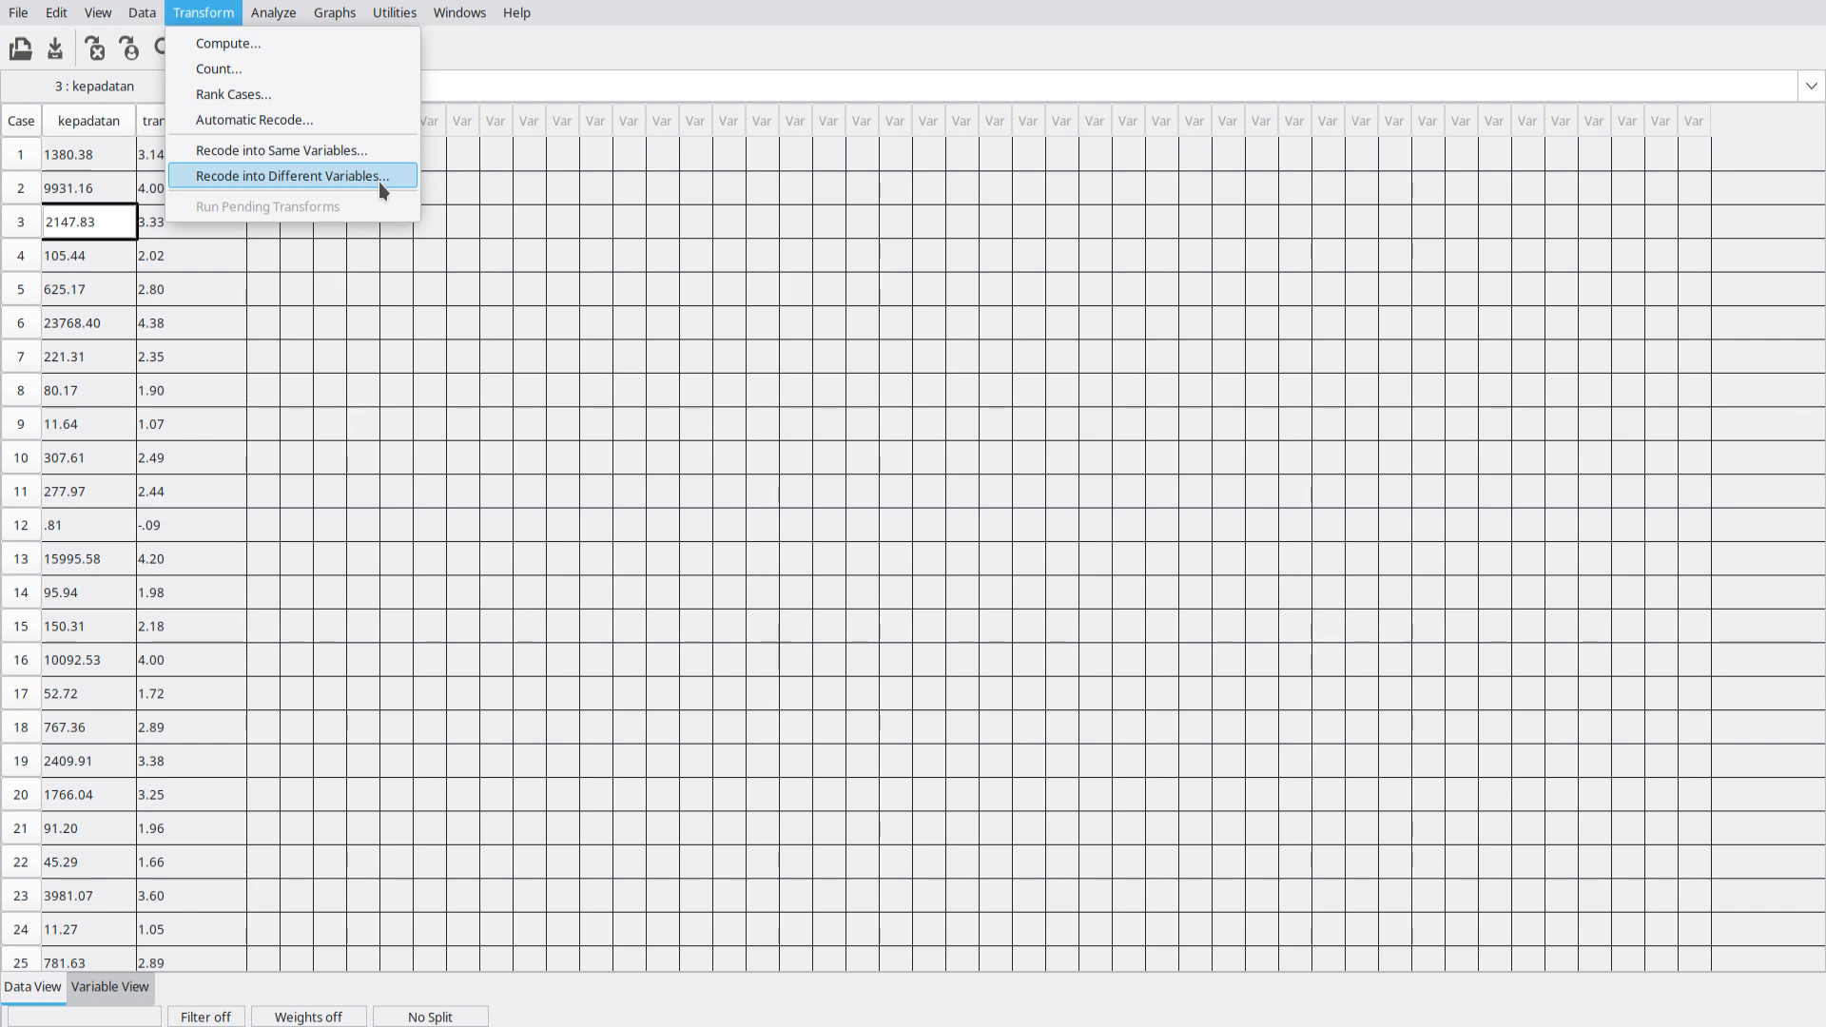
click(348, 179)
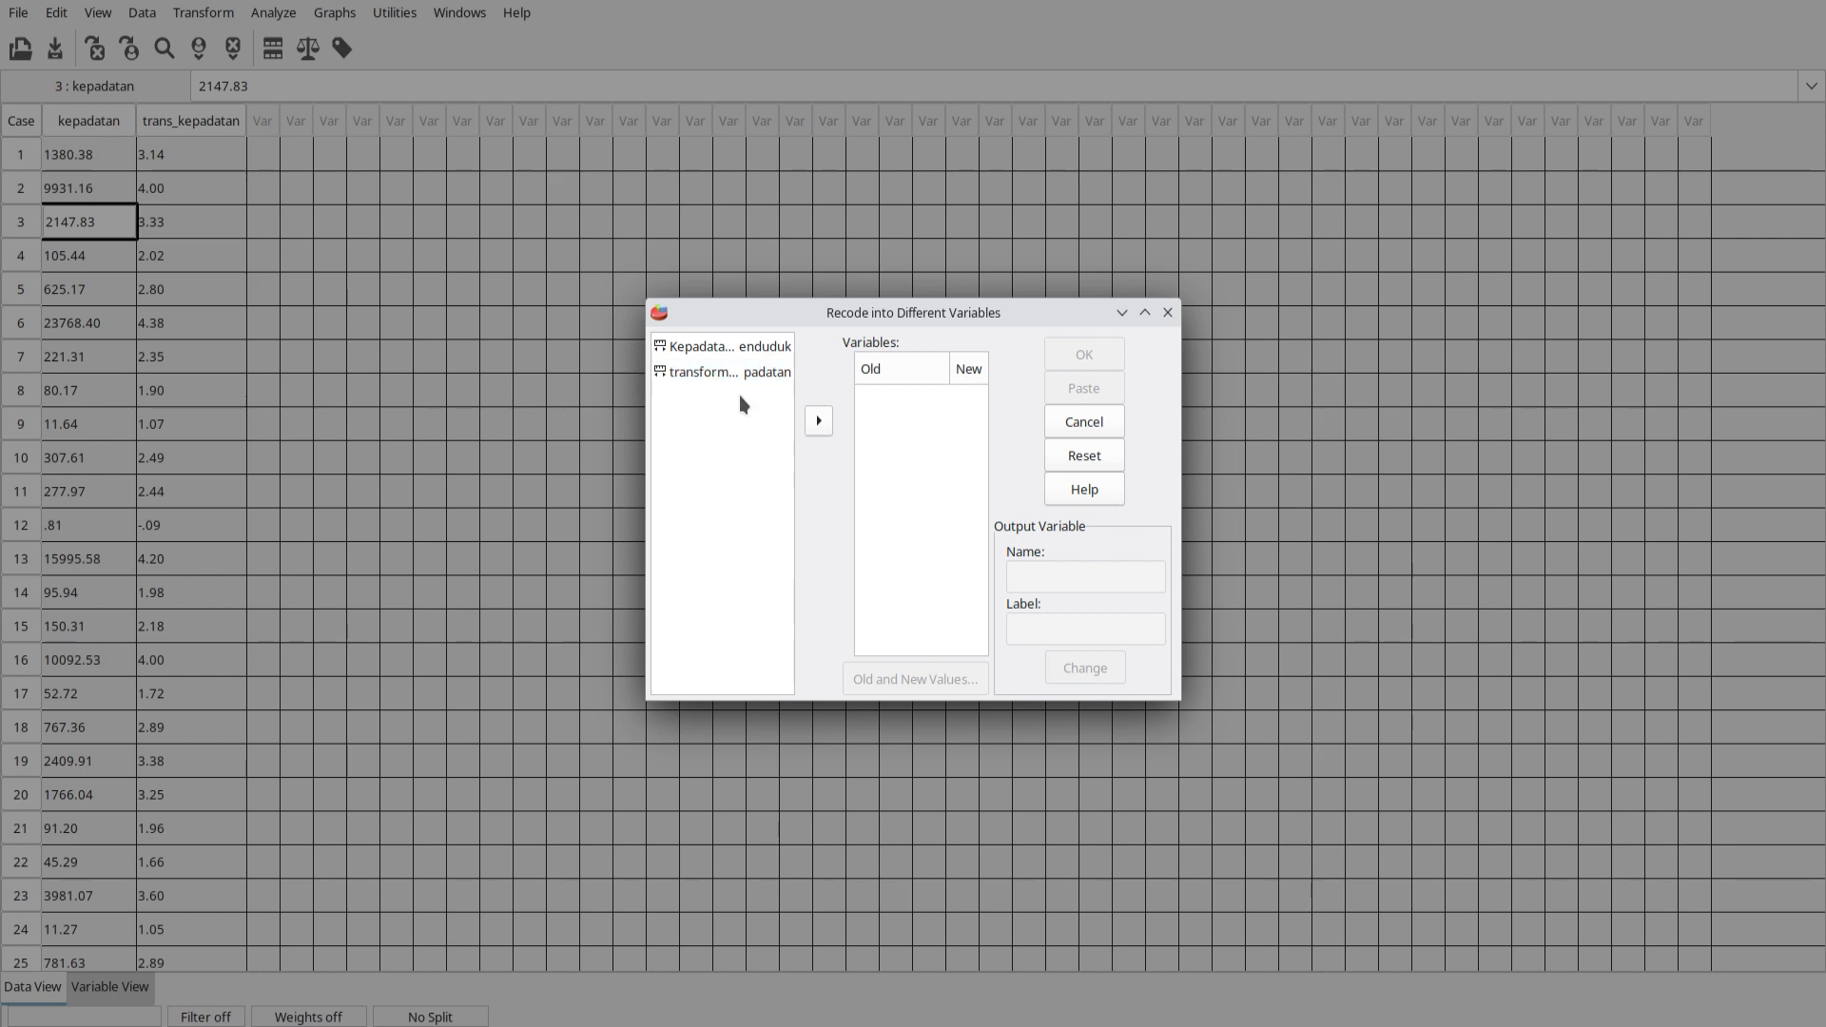
click(743, 353)
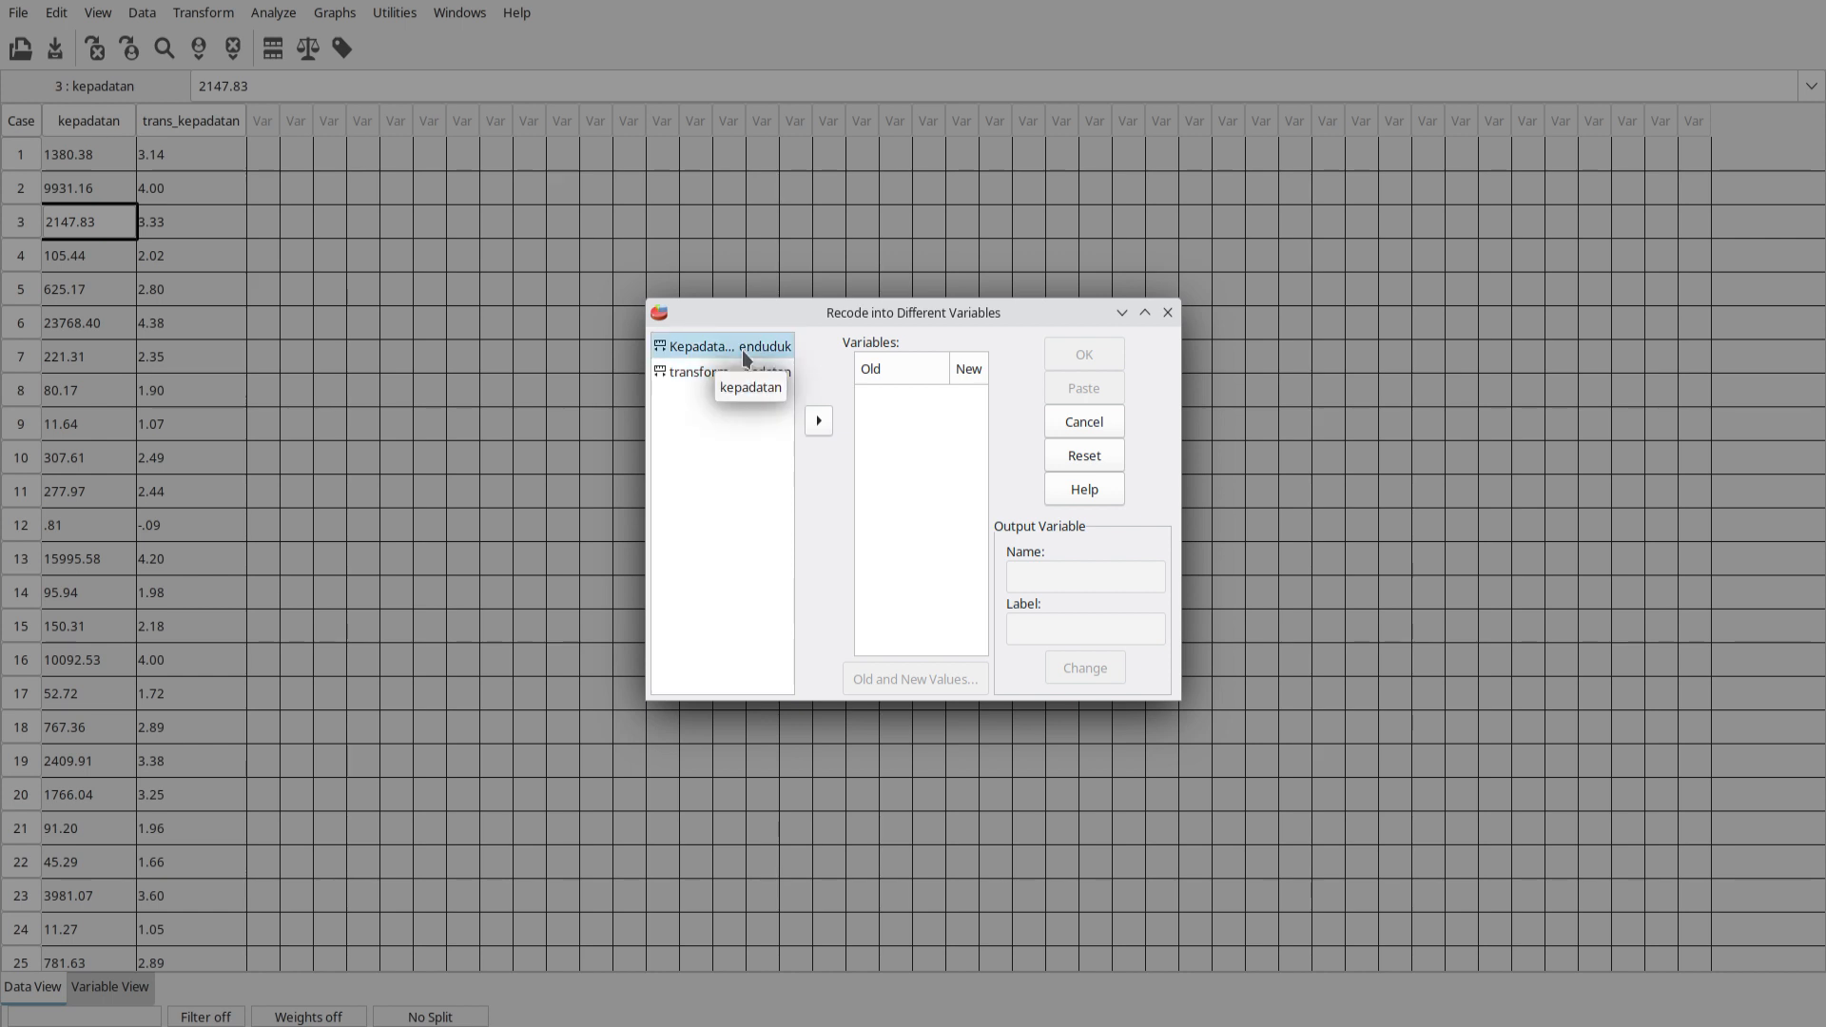
click(743, 353)
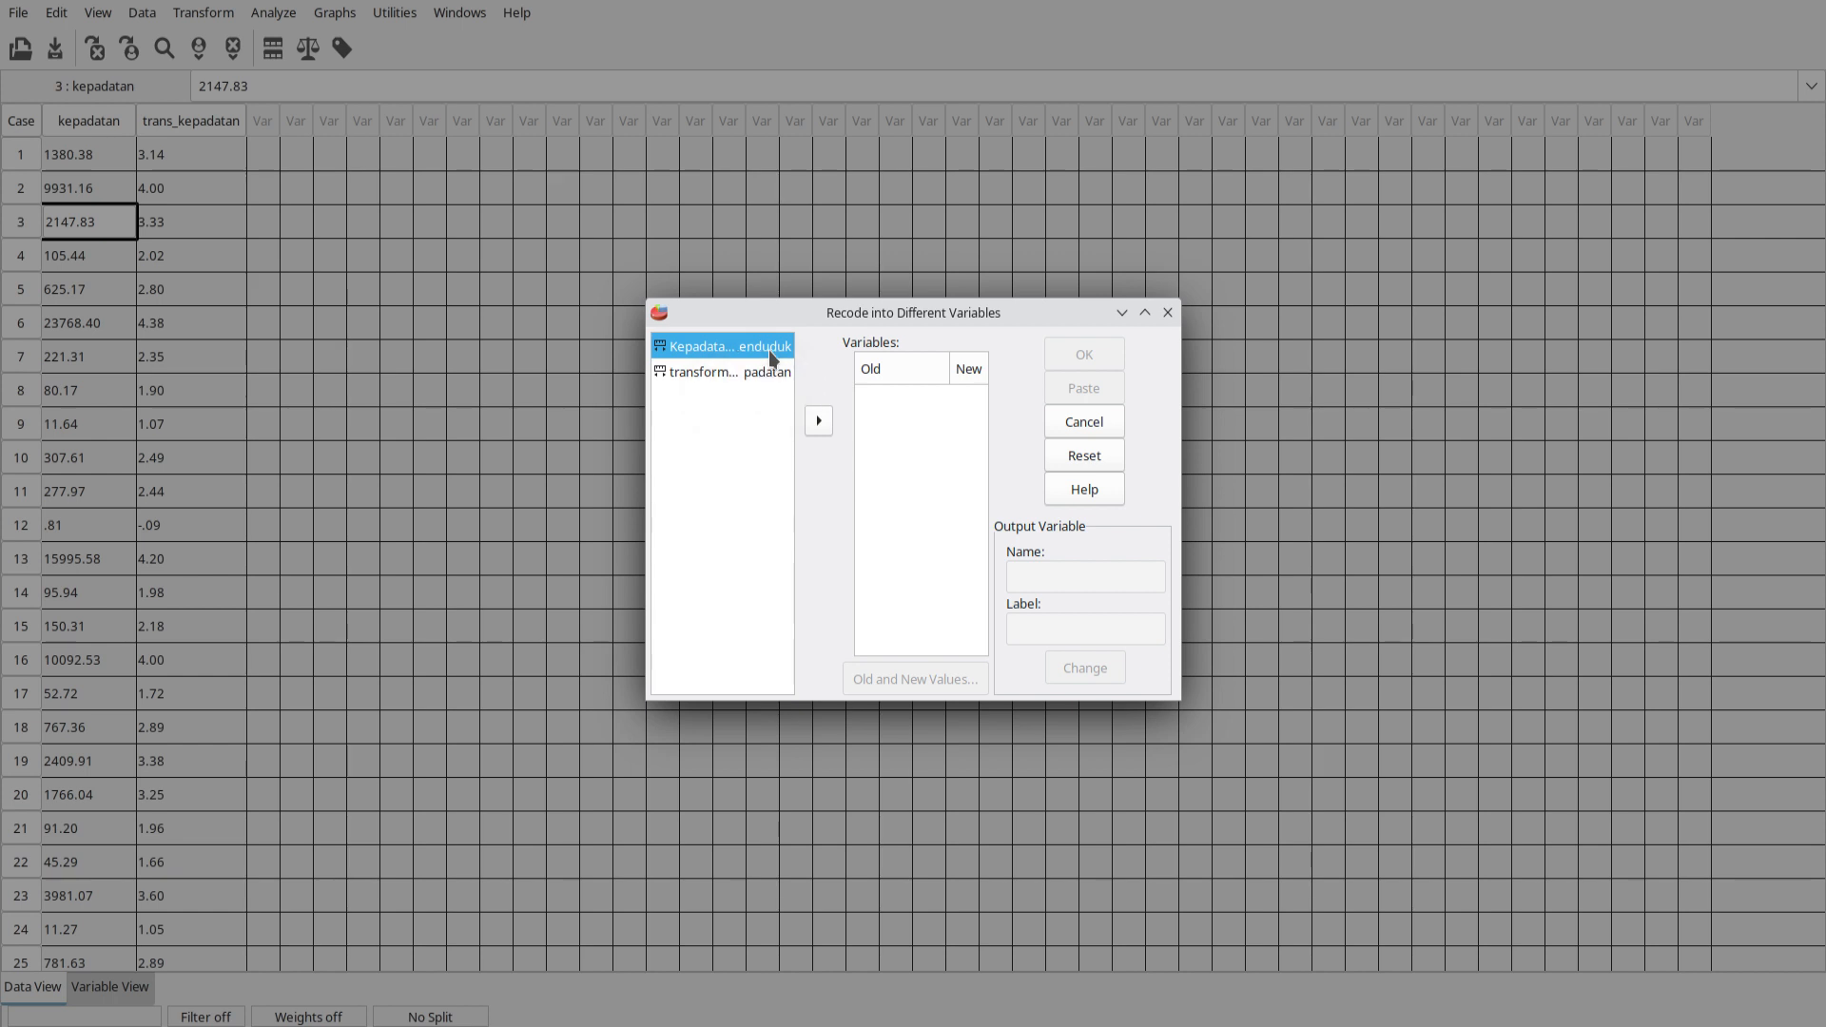
click(817, 422)
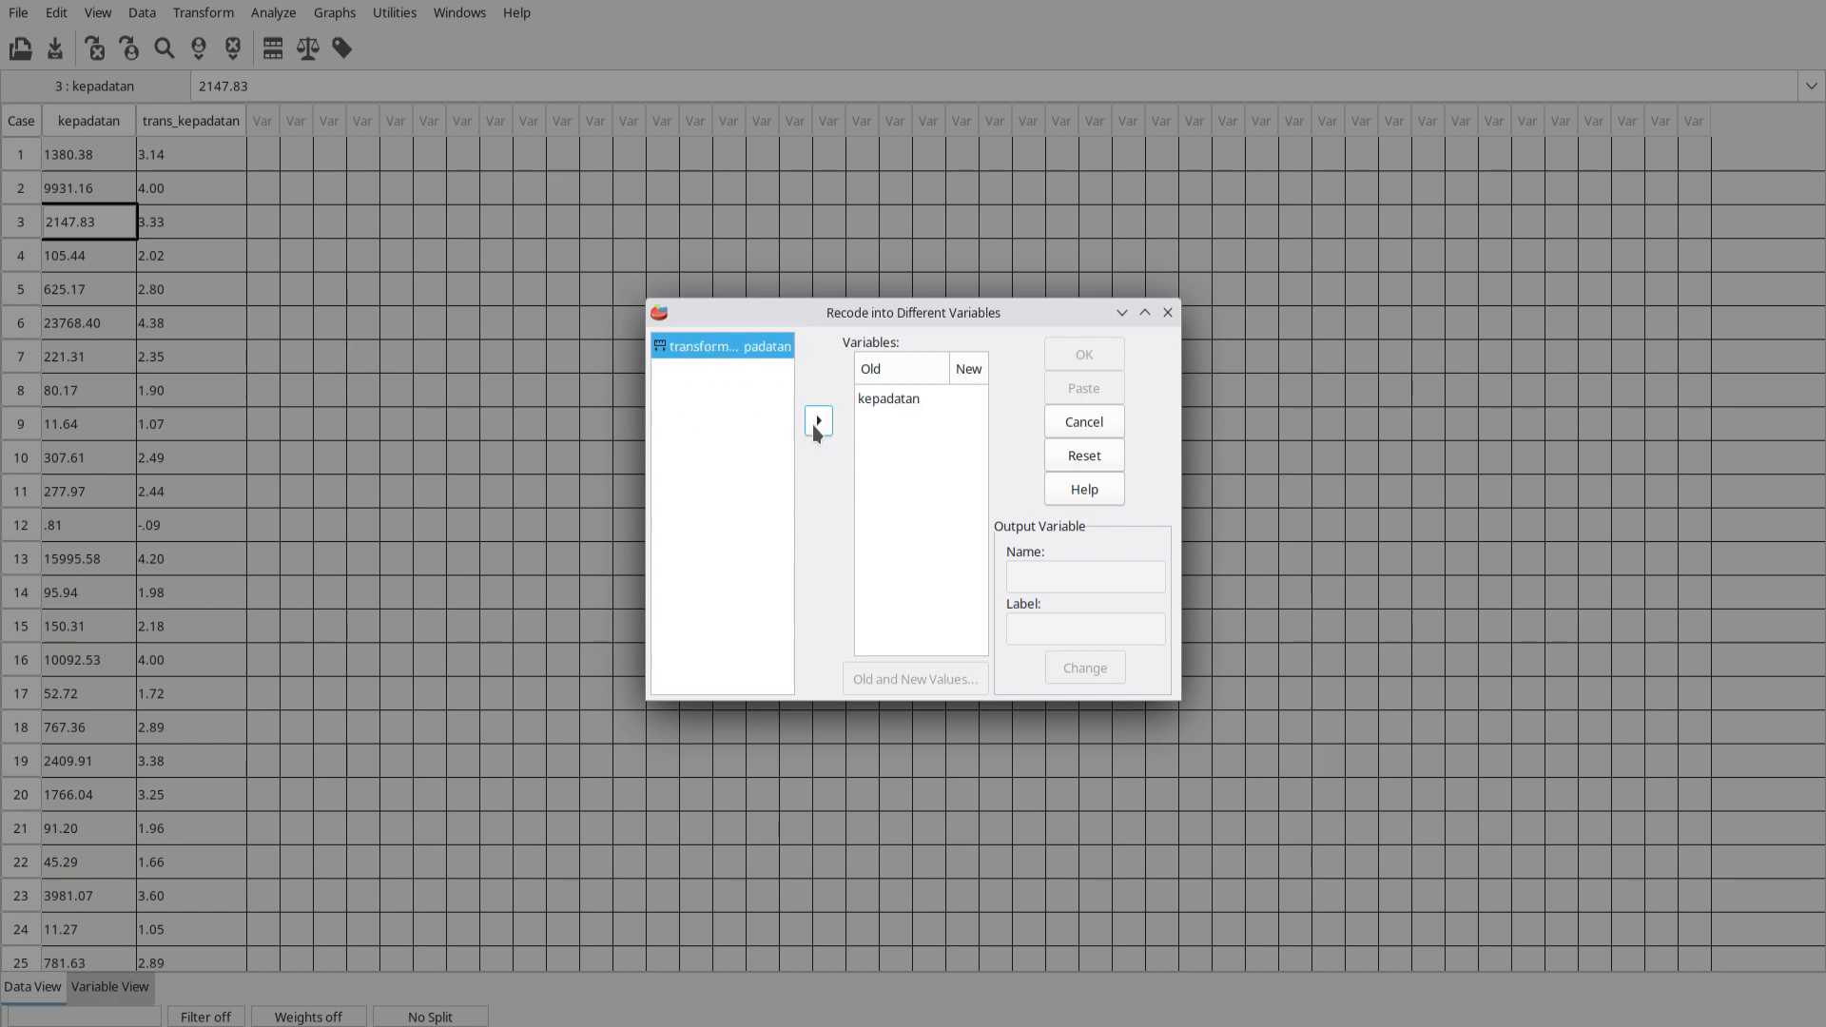
click(905, 396)
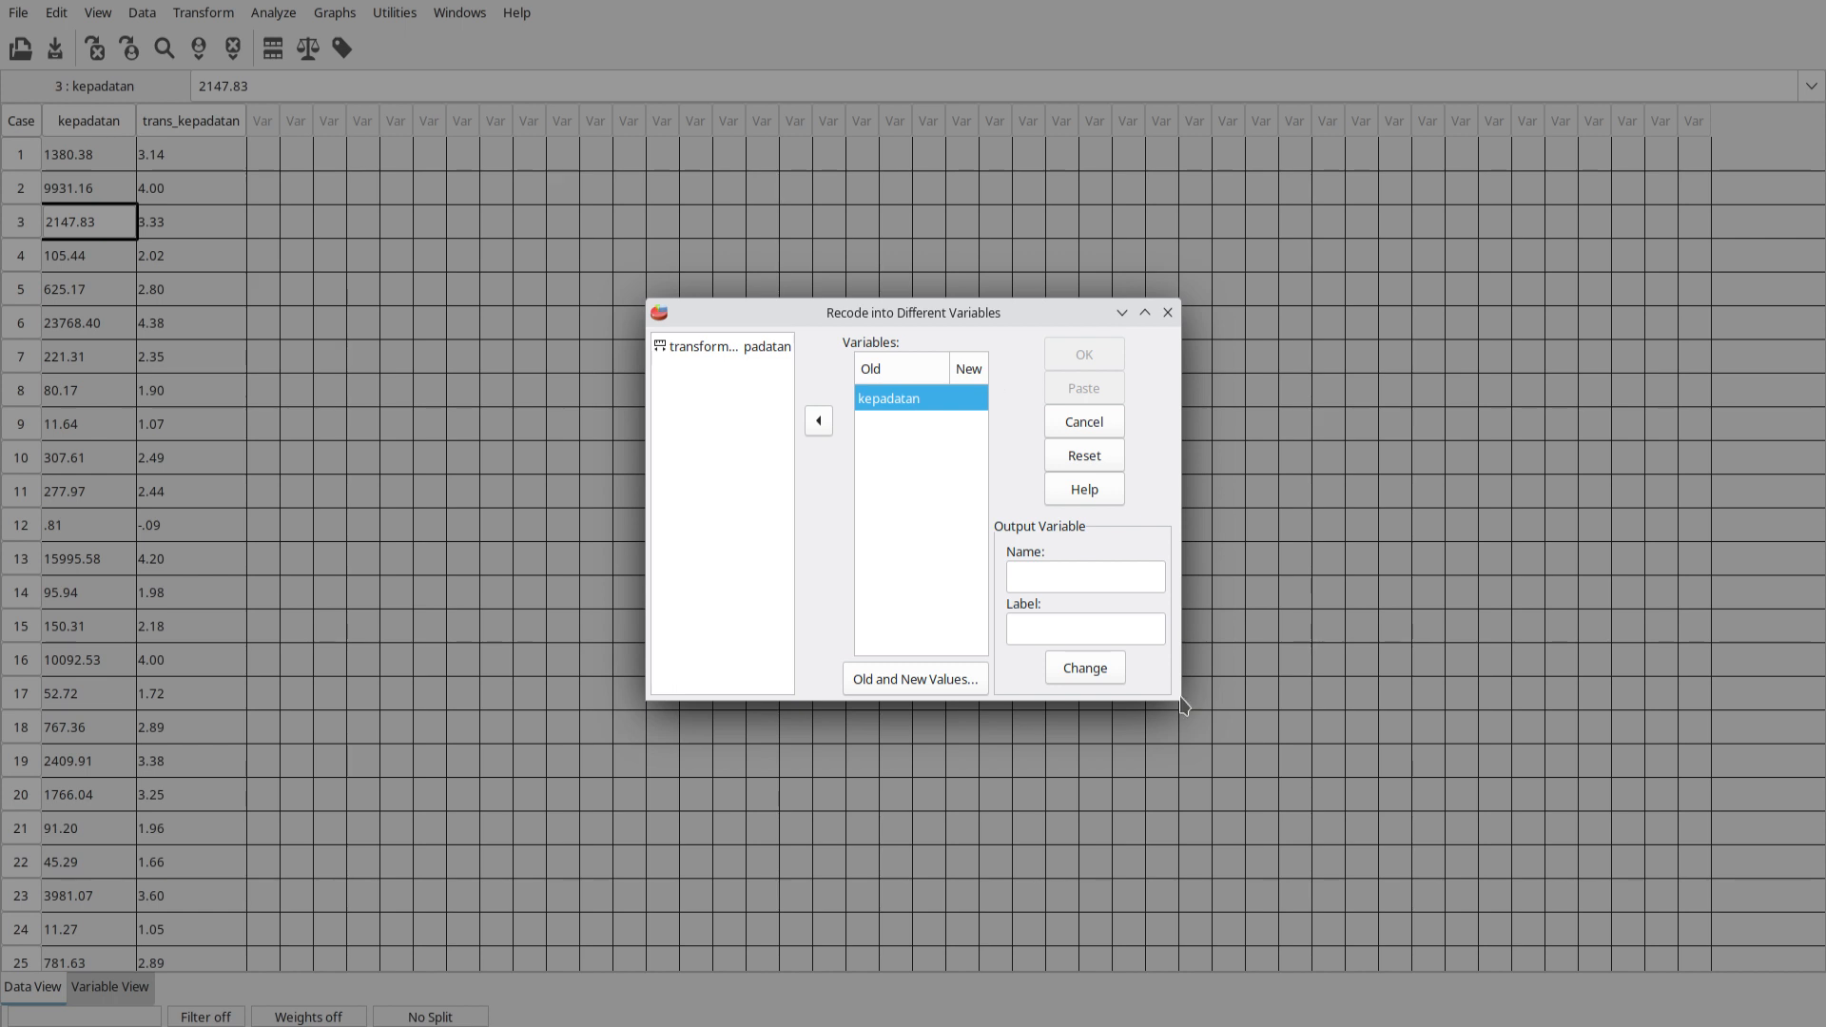
drag(1187, 707, 1448, 746)
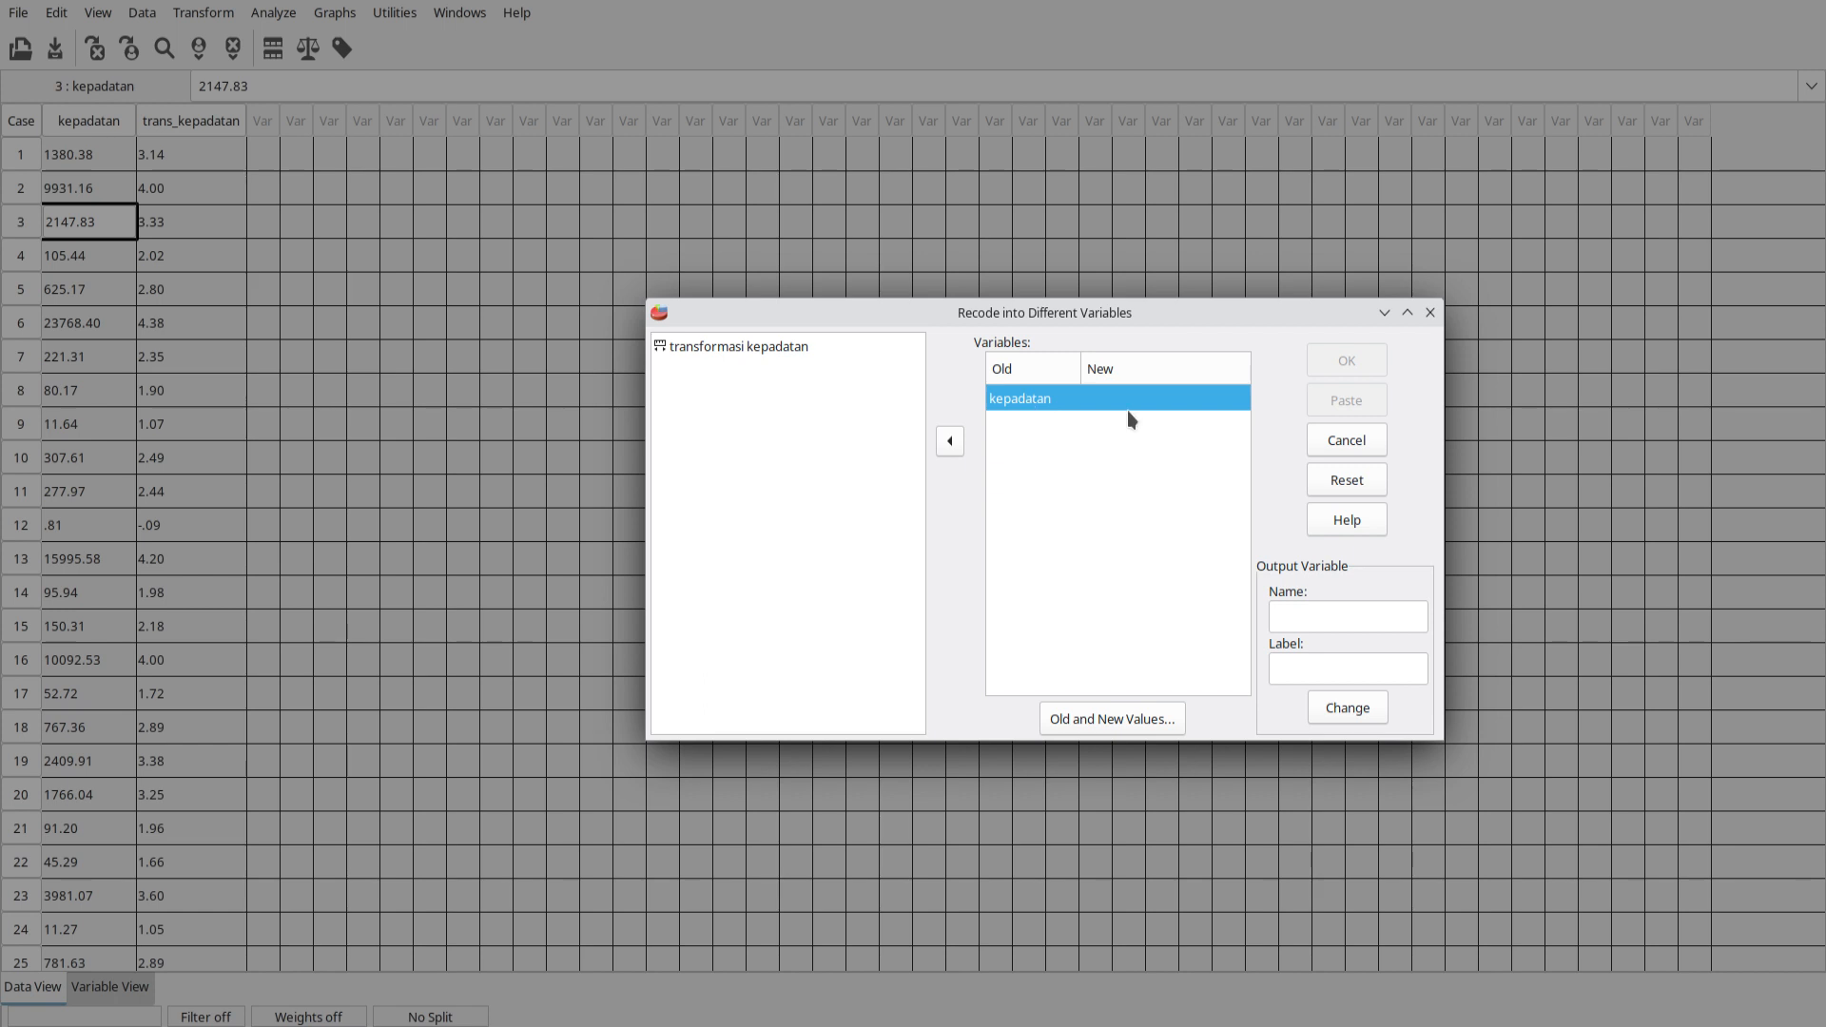
Define the output variable for kepadatan with the name kepdatan_kategorik and the label Tingkat kepadatan
click(1298, 614)
key(Tab)
click(1317, 605)
click(1306, 672)
click(1301, 616)
text(kepdatan-kategor)
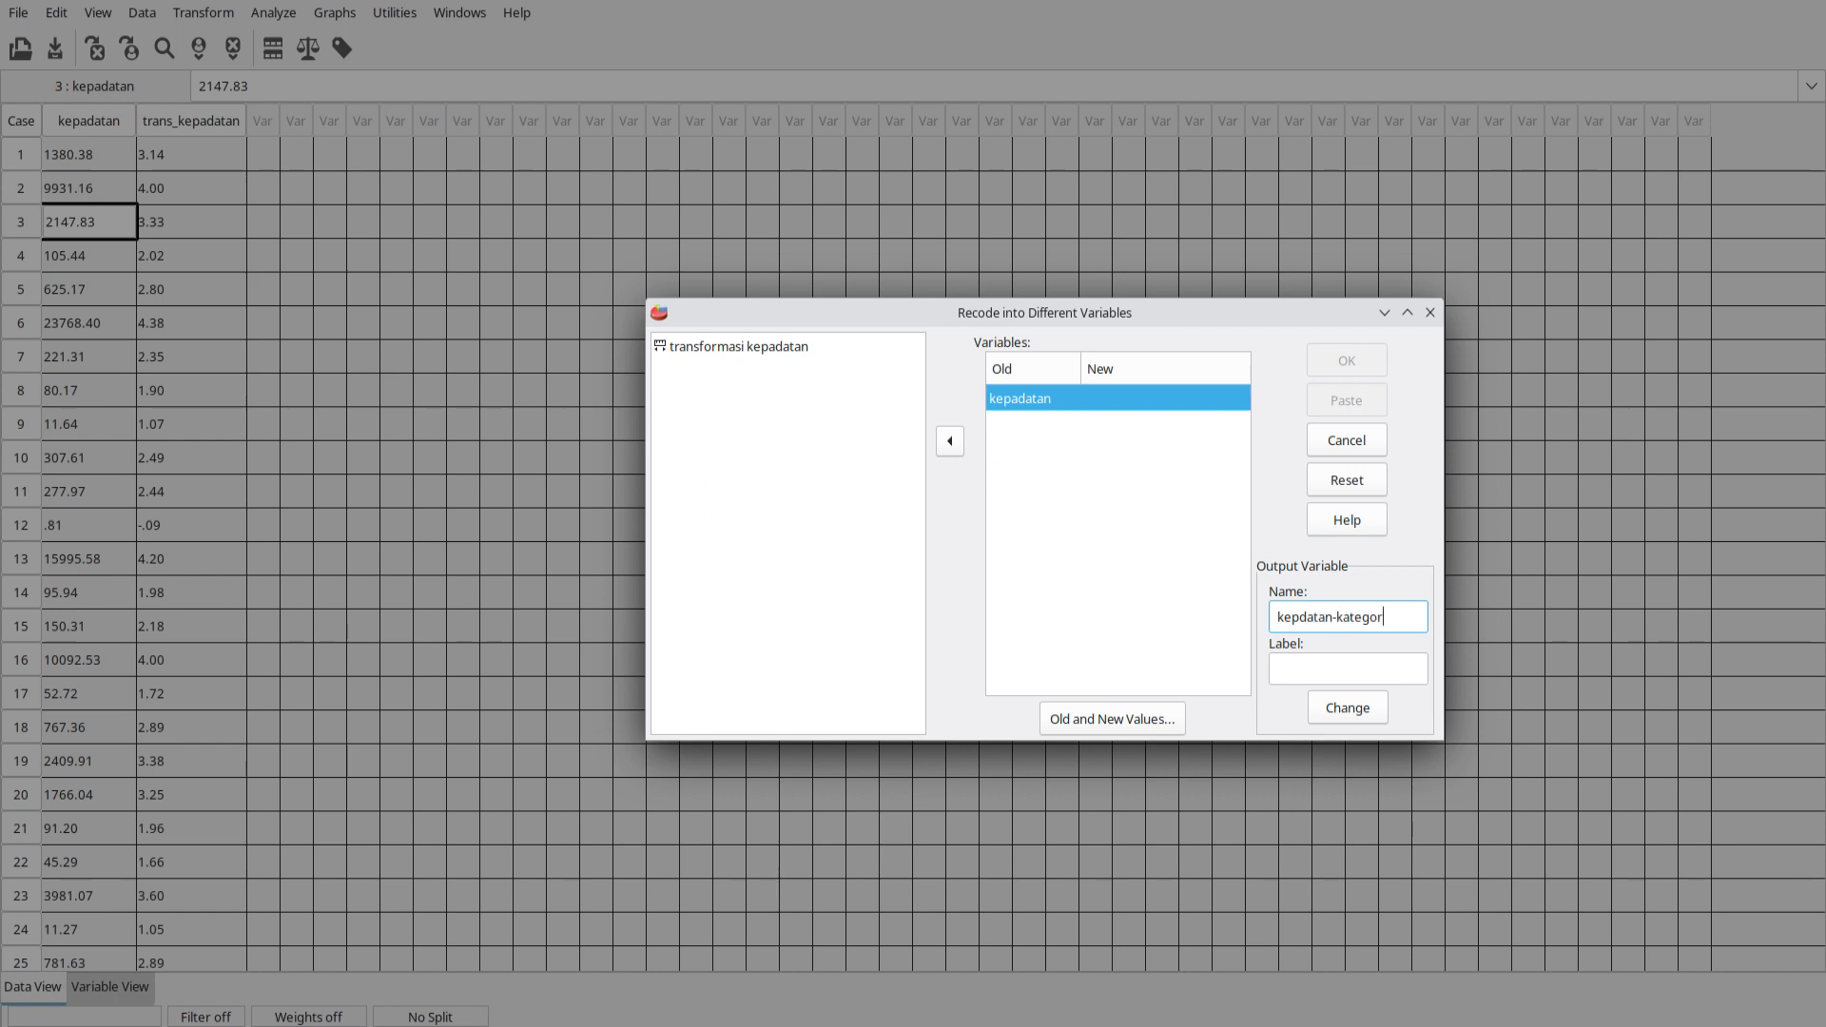
text(ik)
click(1317, 668)
click(1336, 618)
key(BackSpace)
text(_)
click(1322, 663)
text(Tin)
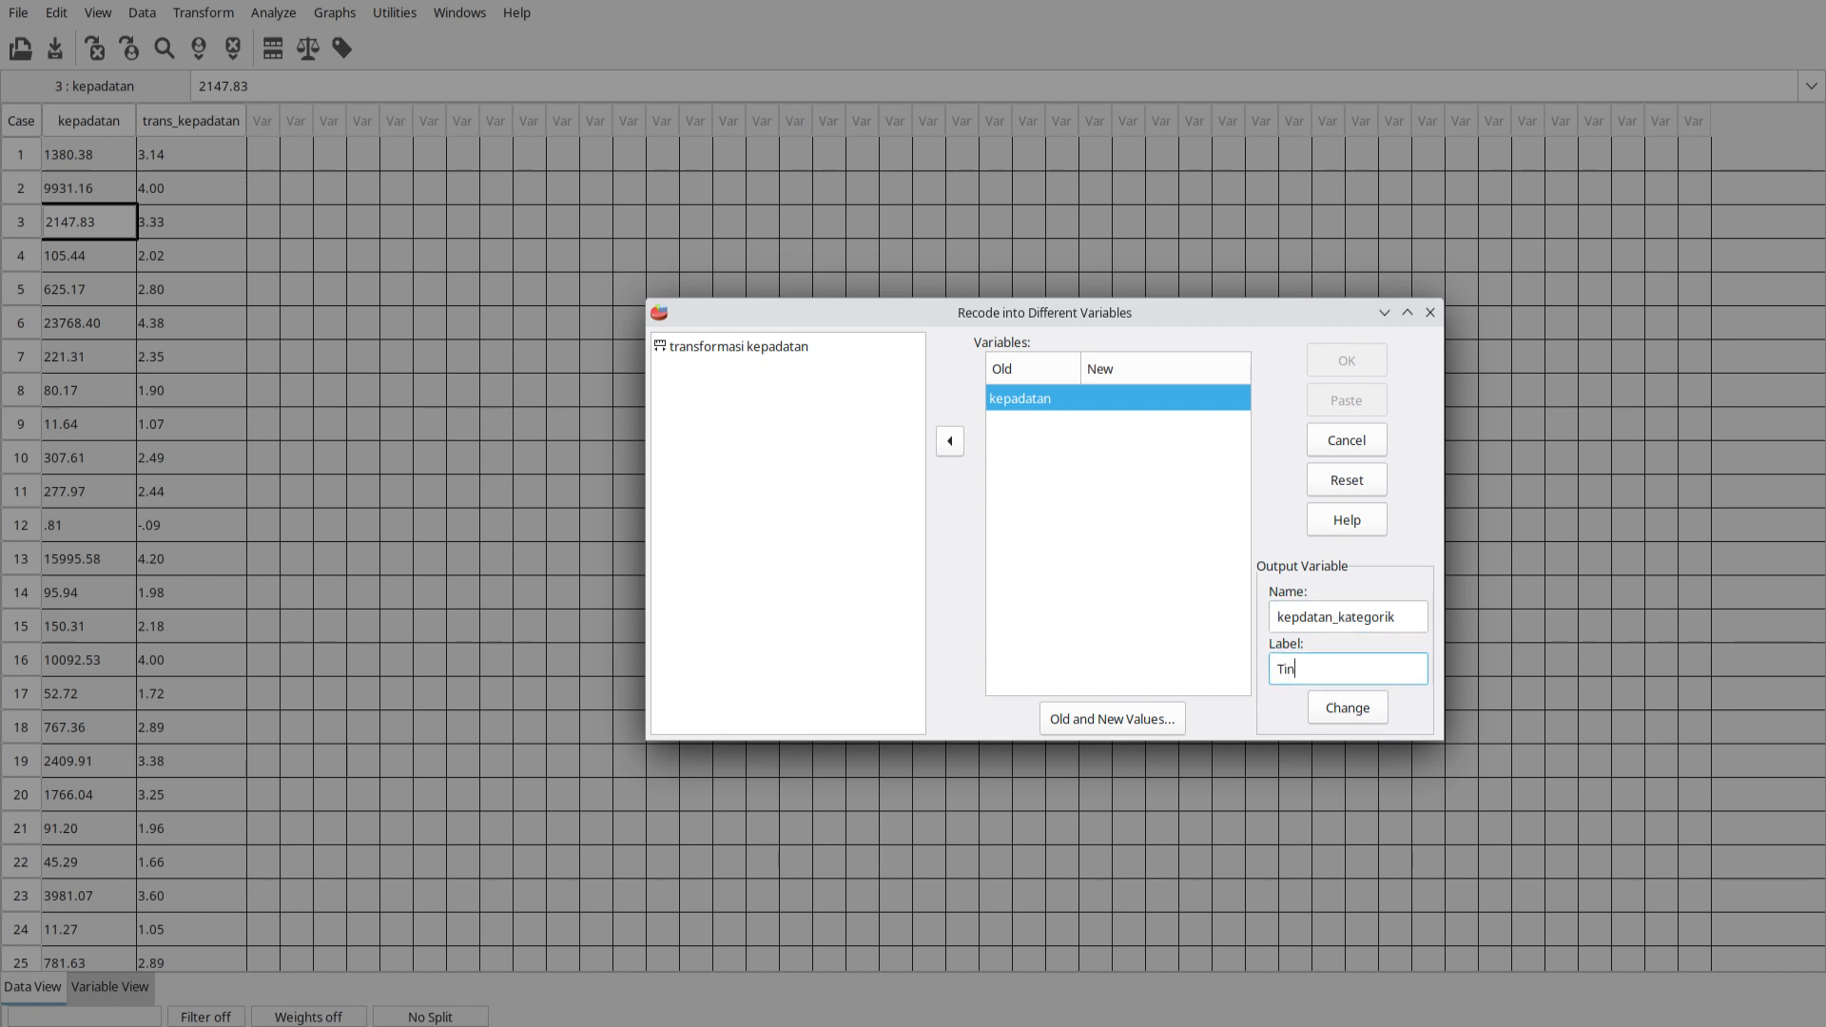
text(gkat kepadatan)
click(1366, 713)
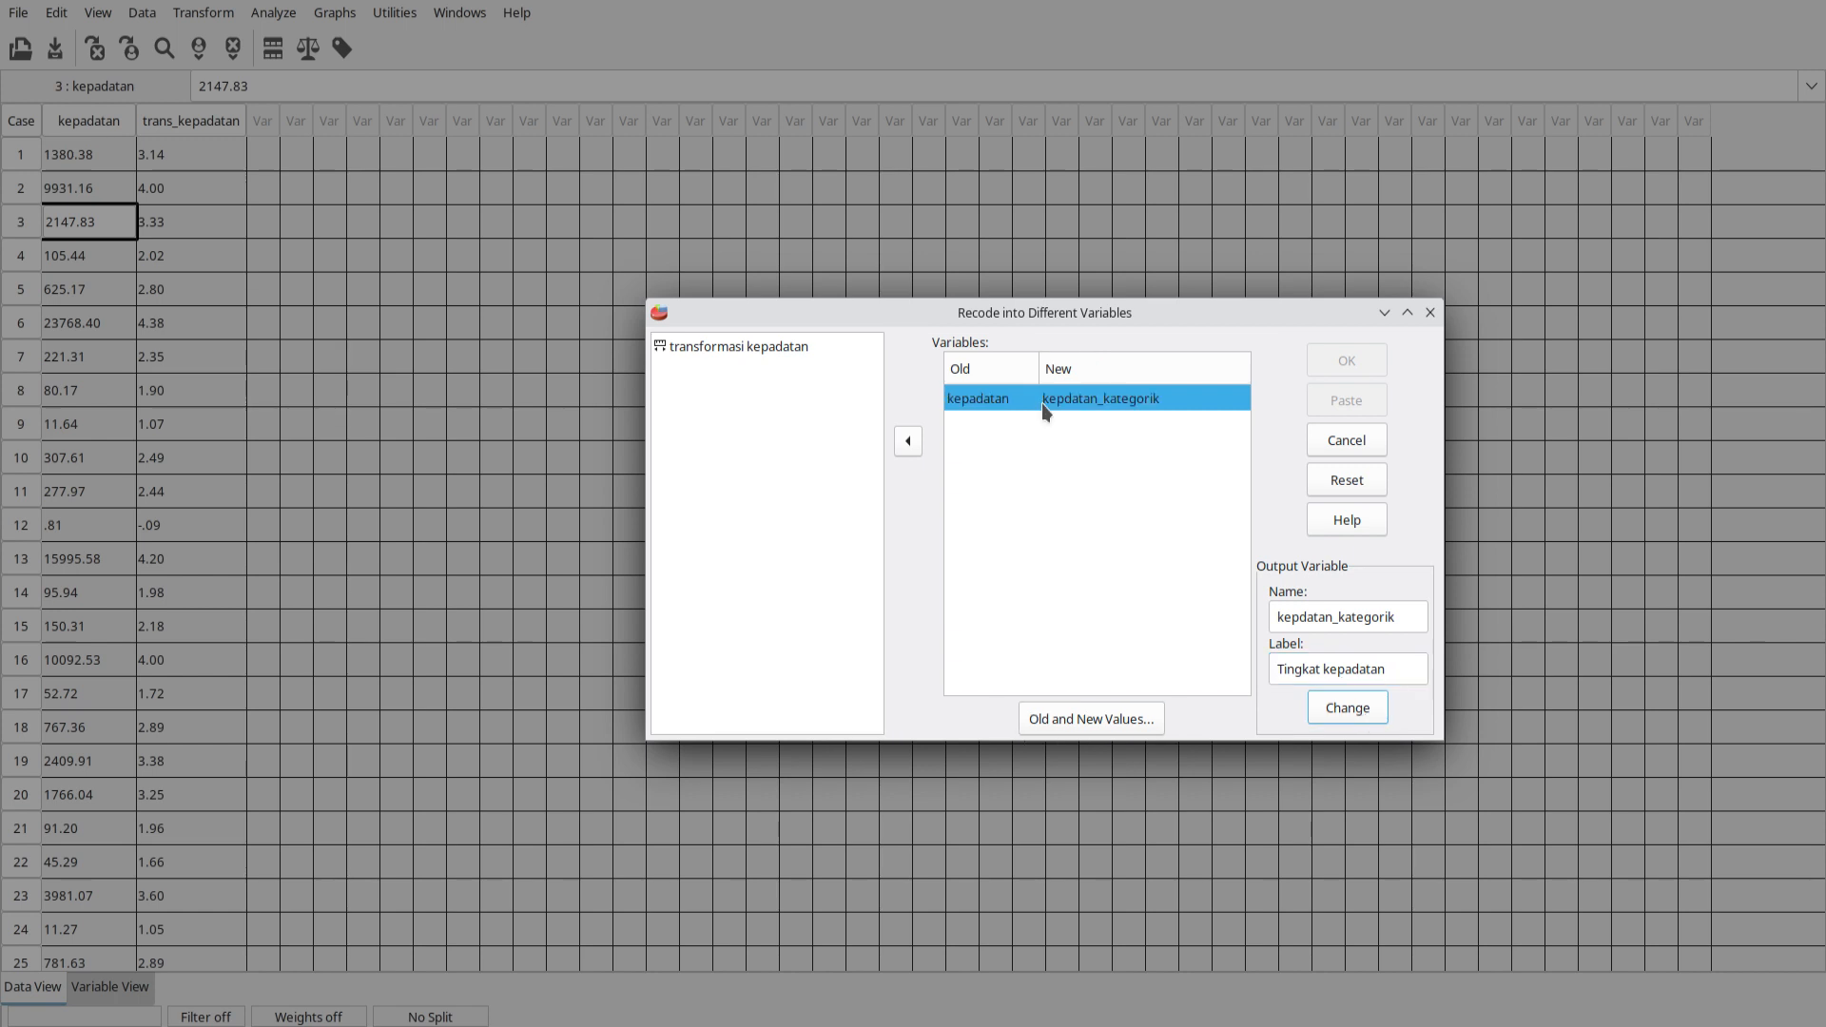
click(1015, 407)
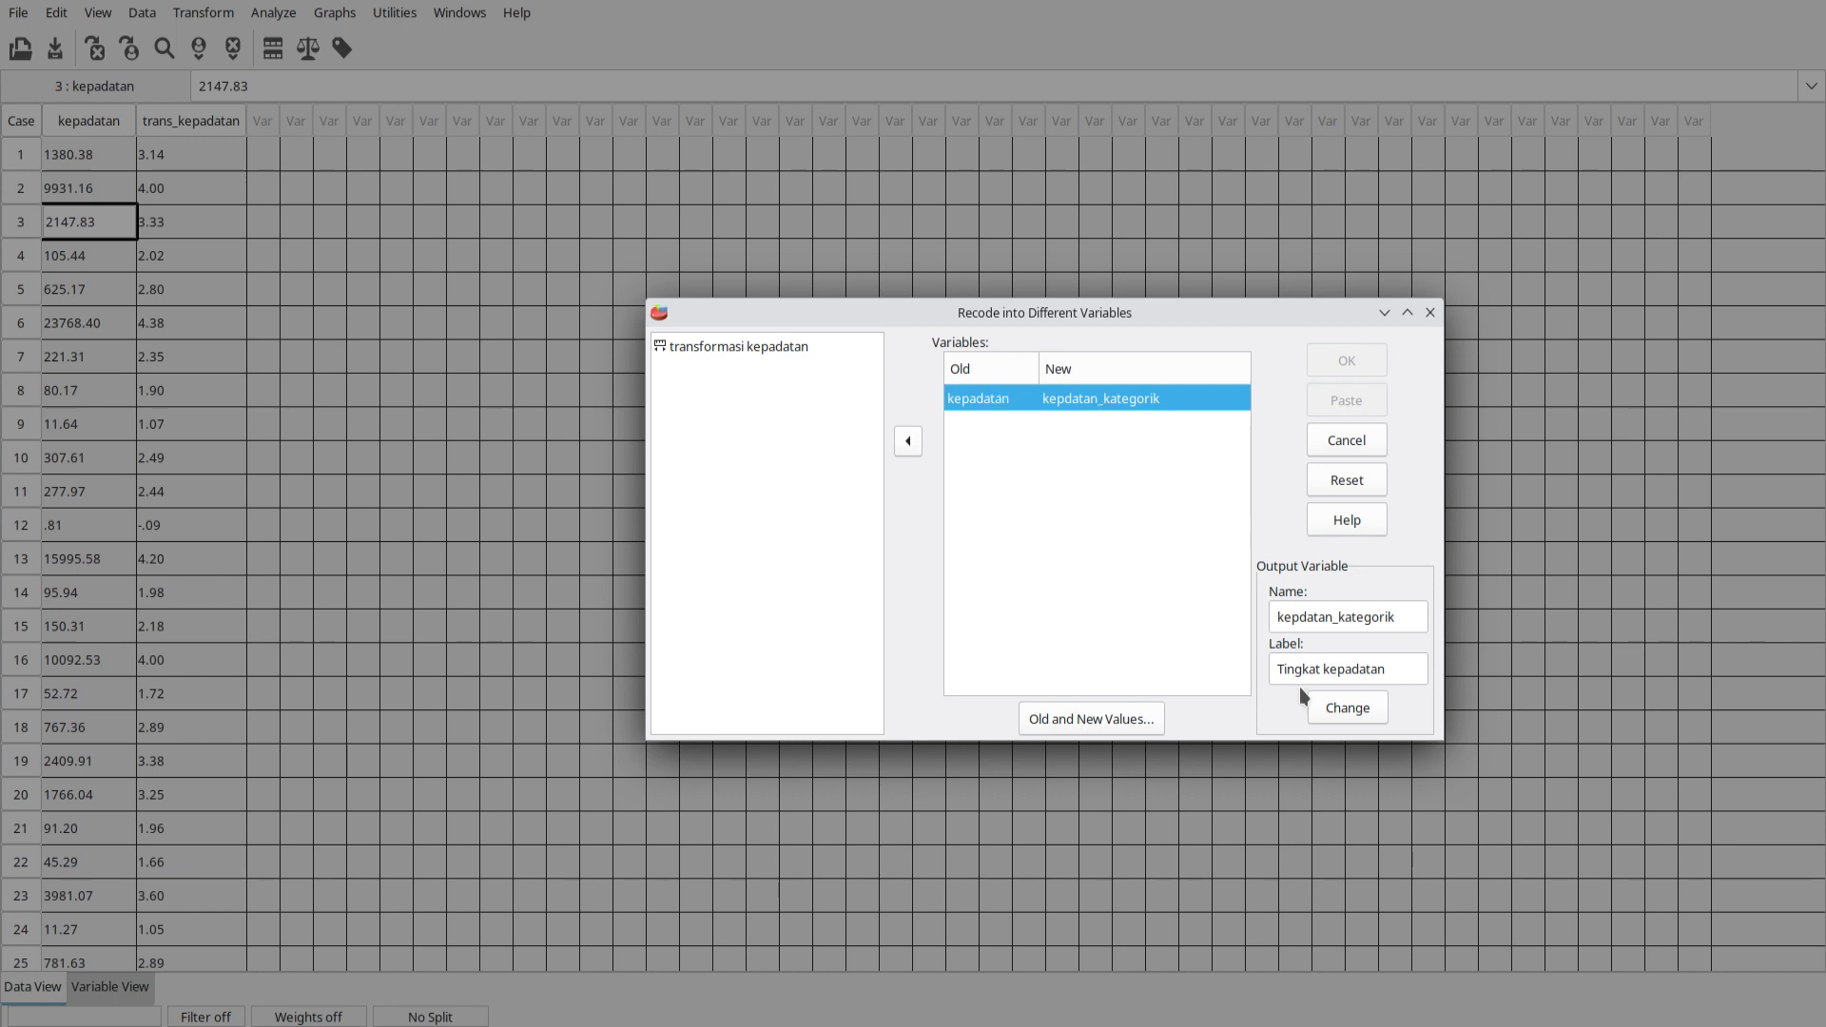
Try to correct the output variable's name by inserting the missing letter "a"
click(1299, 609)
text(a)
click(1099, 394)
click(1100, 393)
Add an old-and-new-values rule that recodes the range from LOWEST through 150 to 1
click(1093, 717)
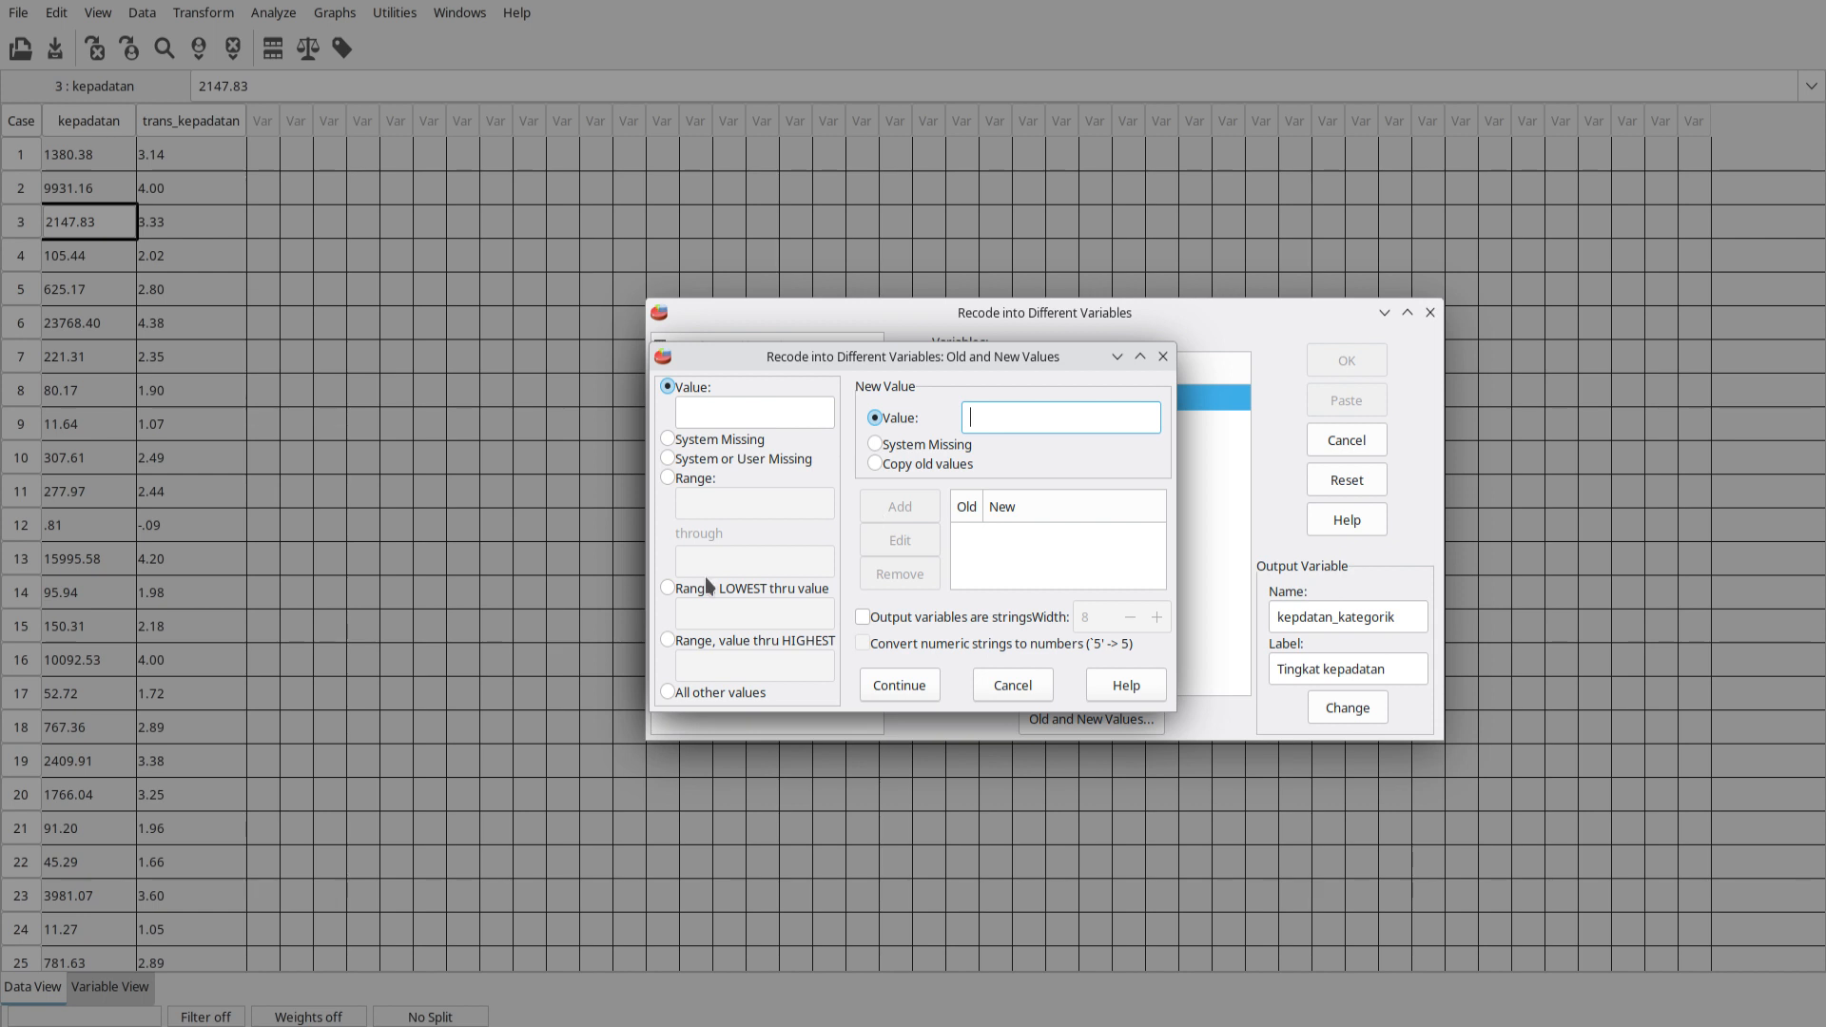
click(668, 589)
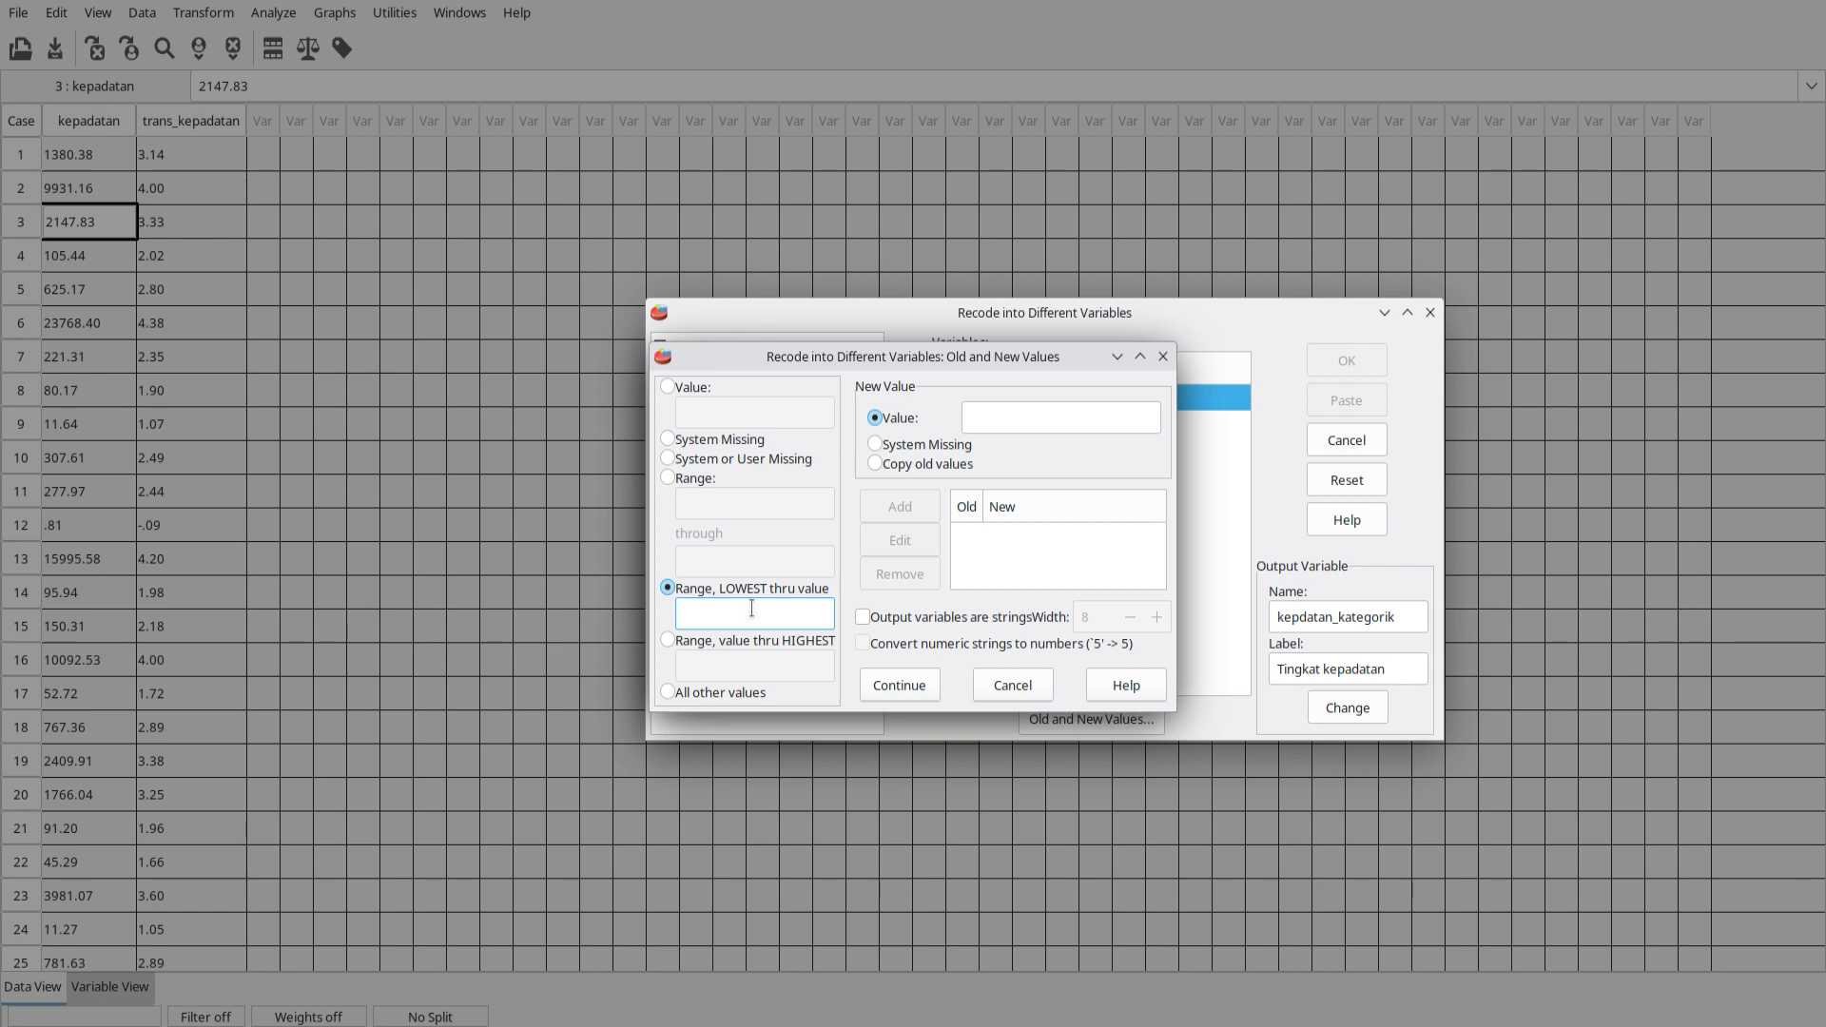
text(150)
click(991, 423)
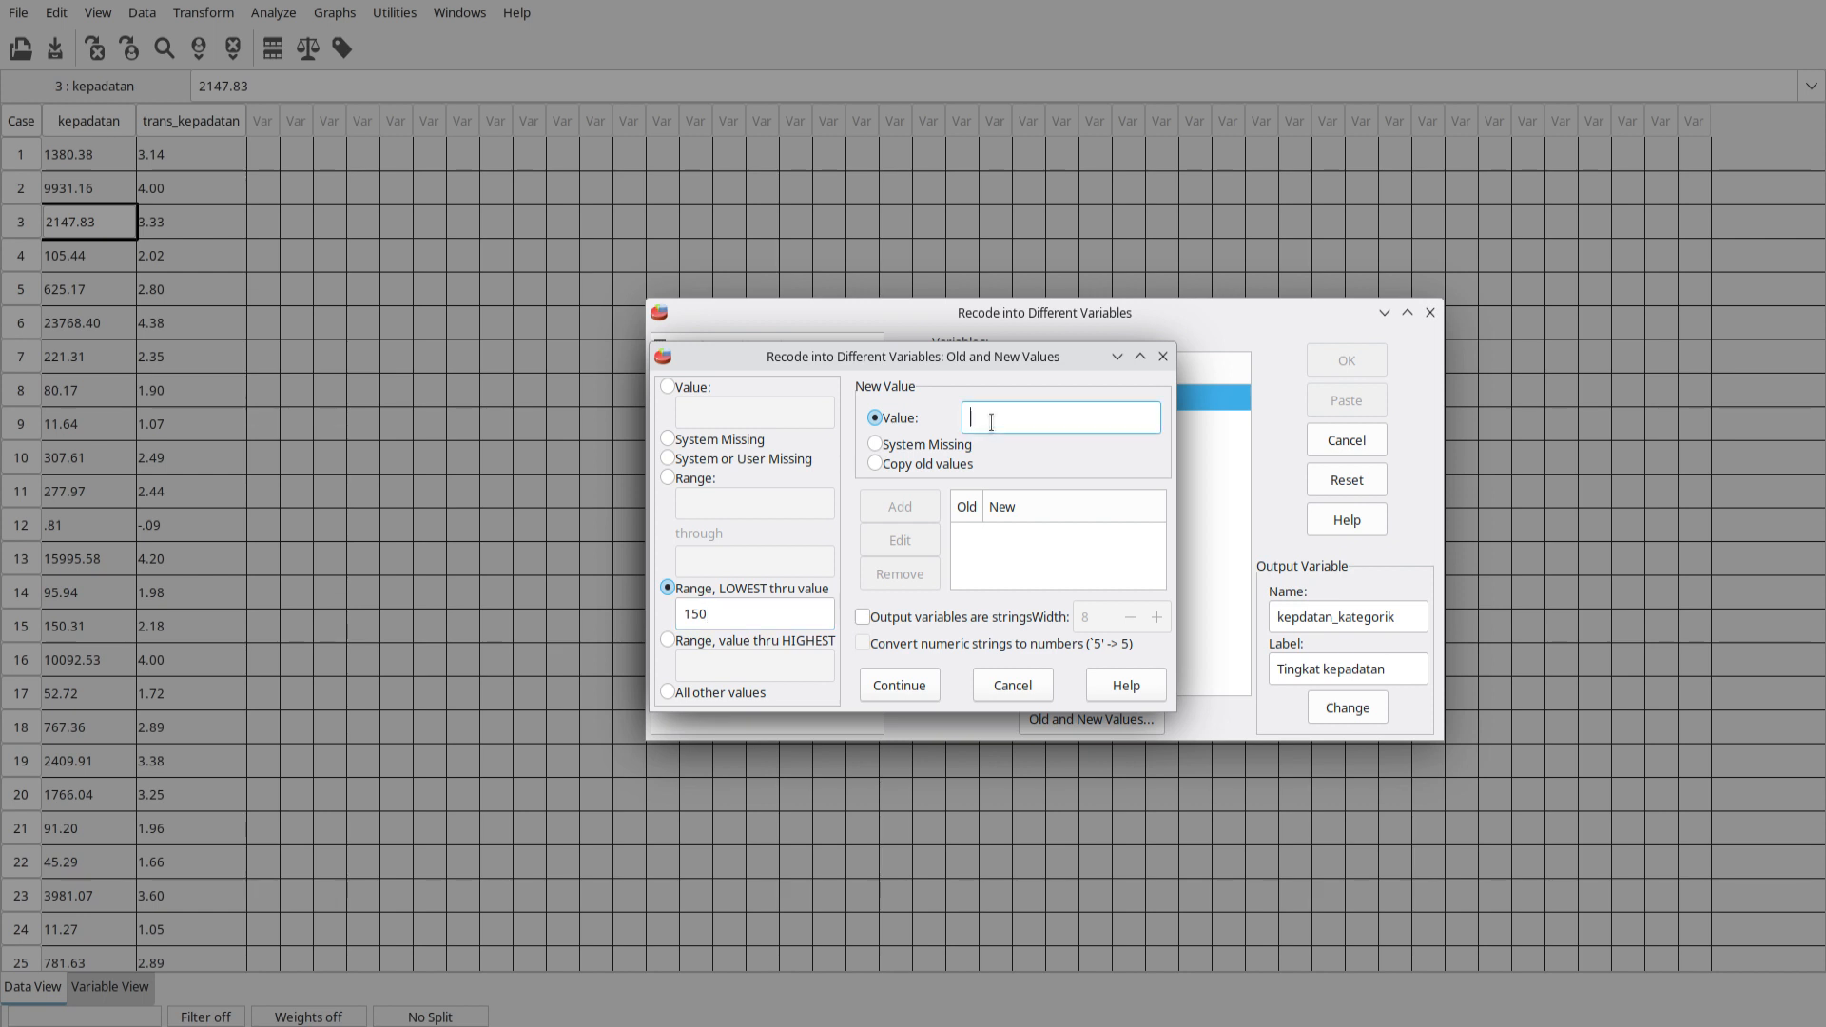
text(1)
click(923, 510)
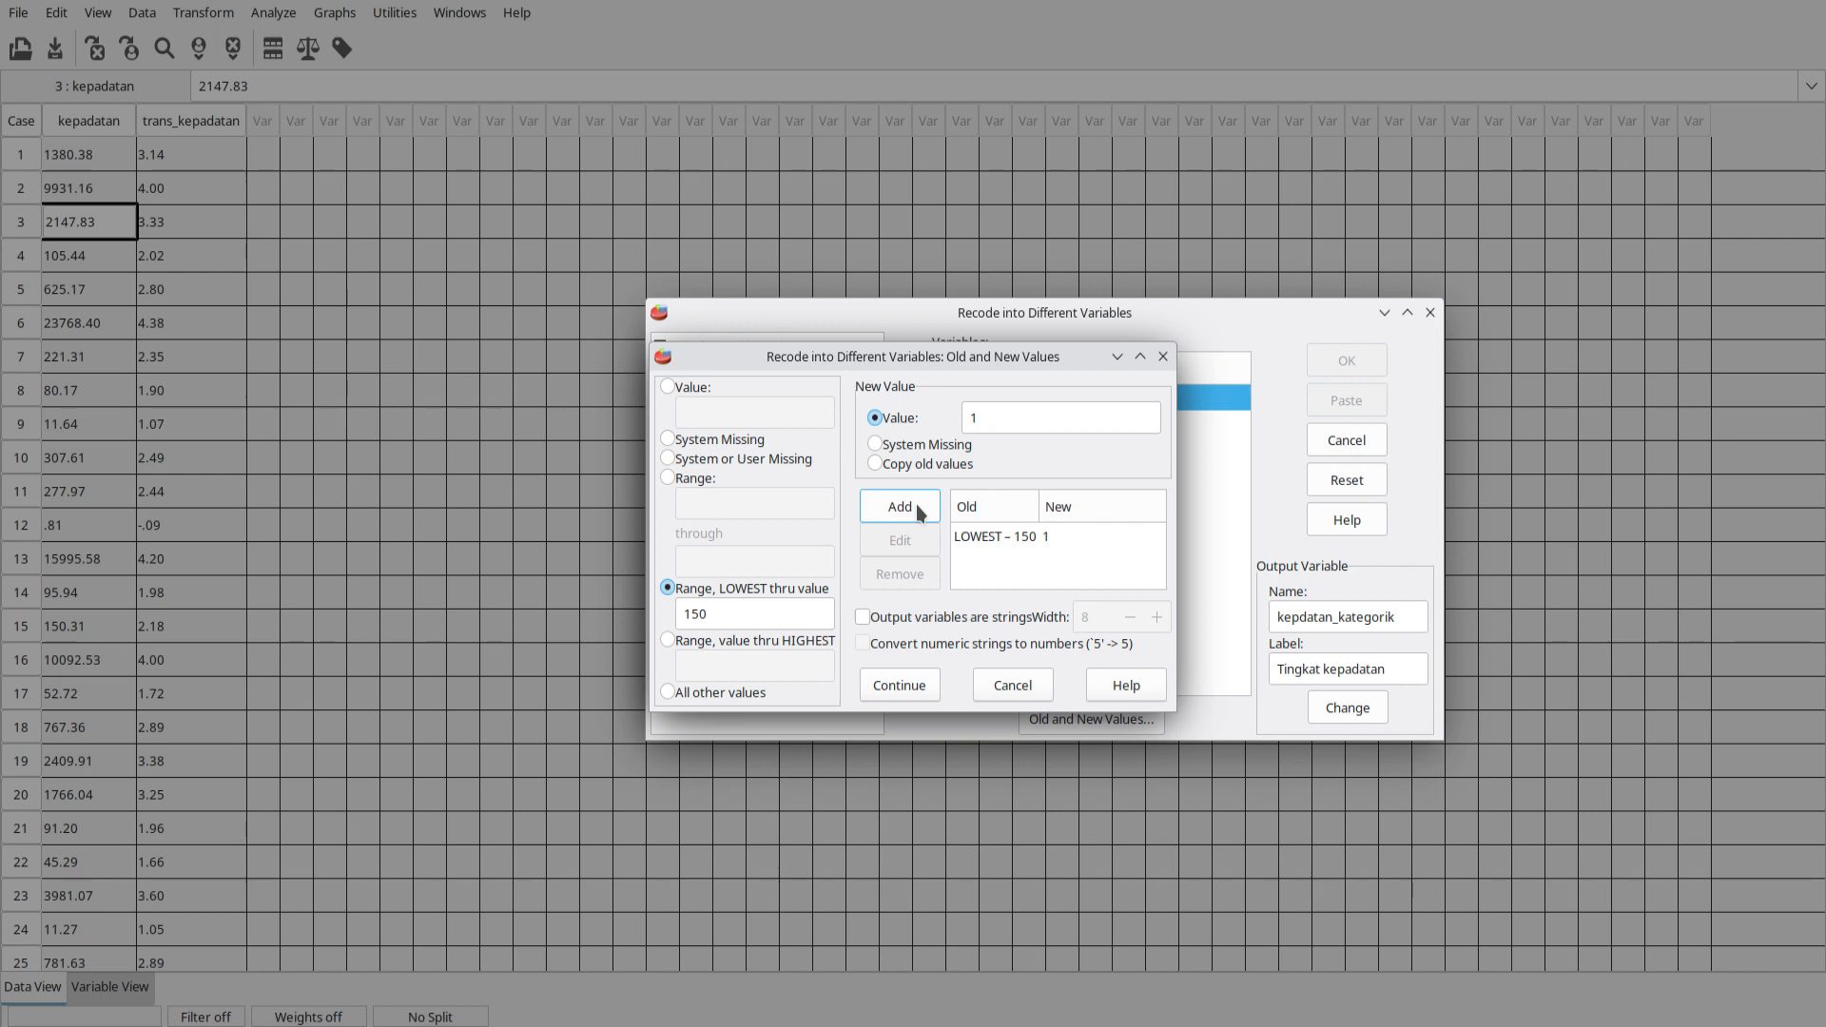
Add an old-and-new-values rule that recodes the range 150.01 through 200 to 2
click(1057, 542)
click(667, 478)
text(150.01)
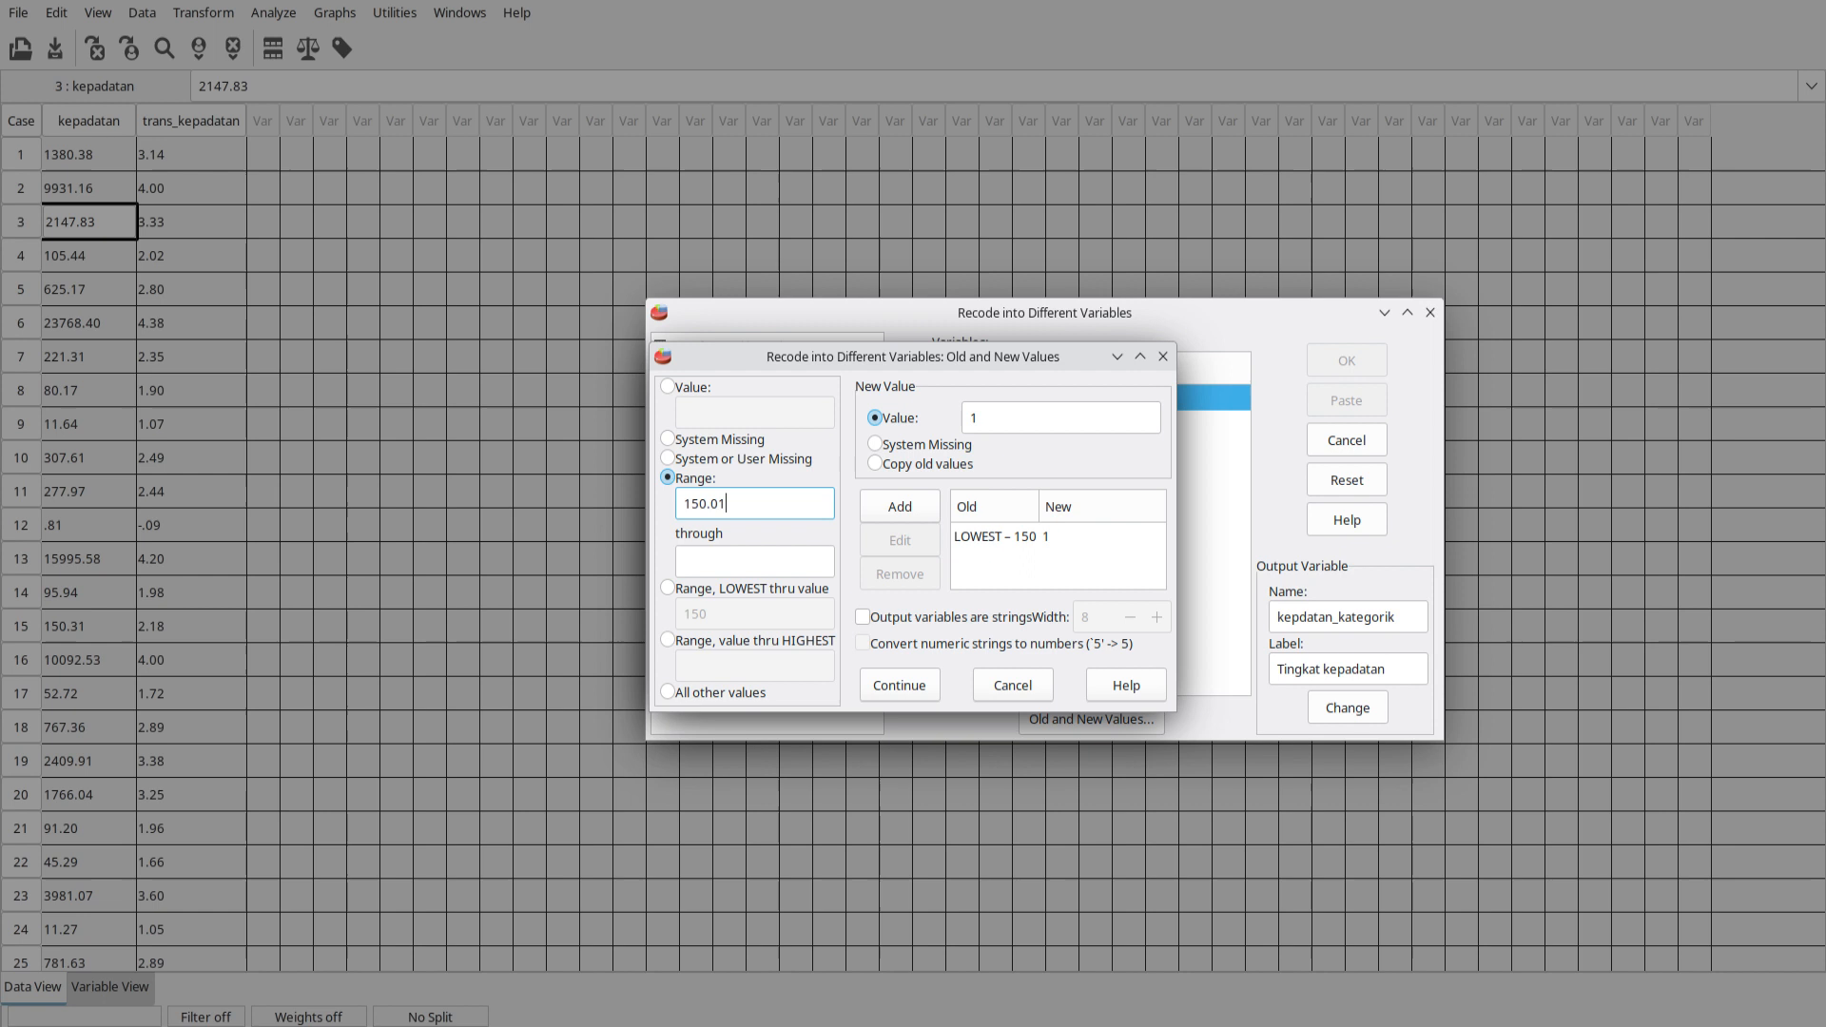
click(715, 551)
text(200)
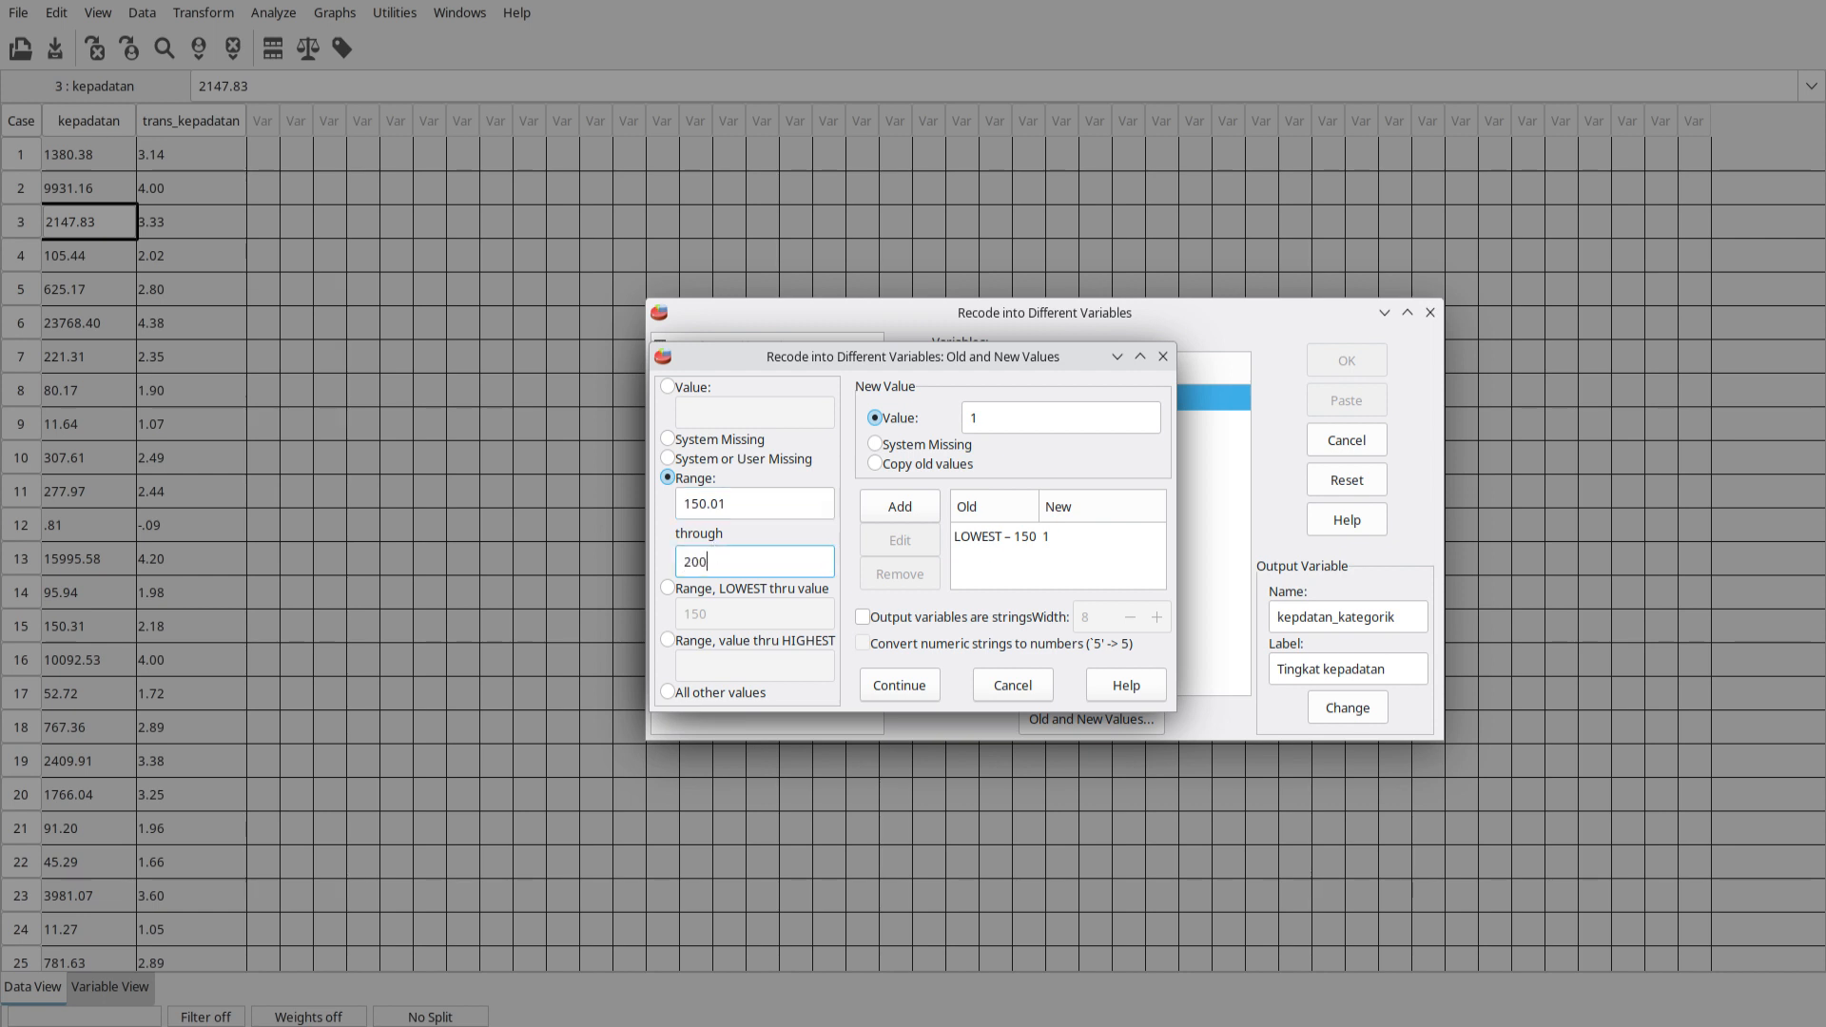
double_click(1001, 418)
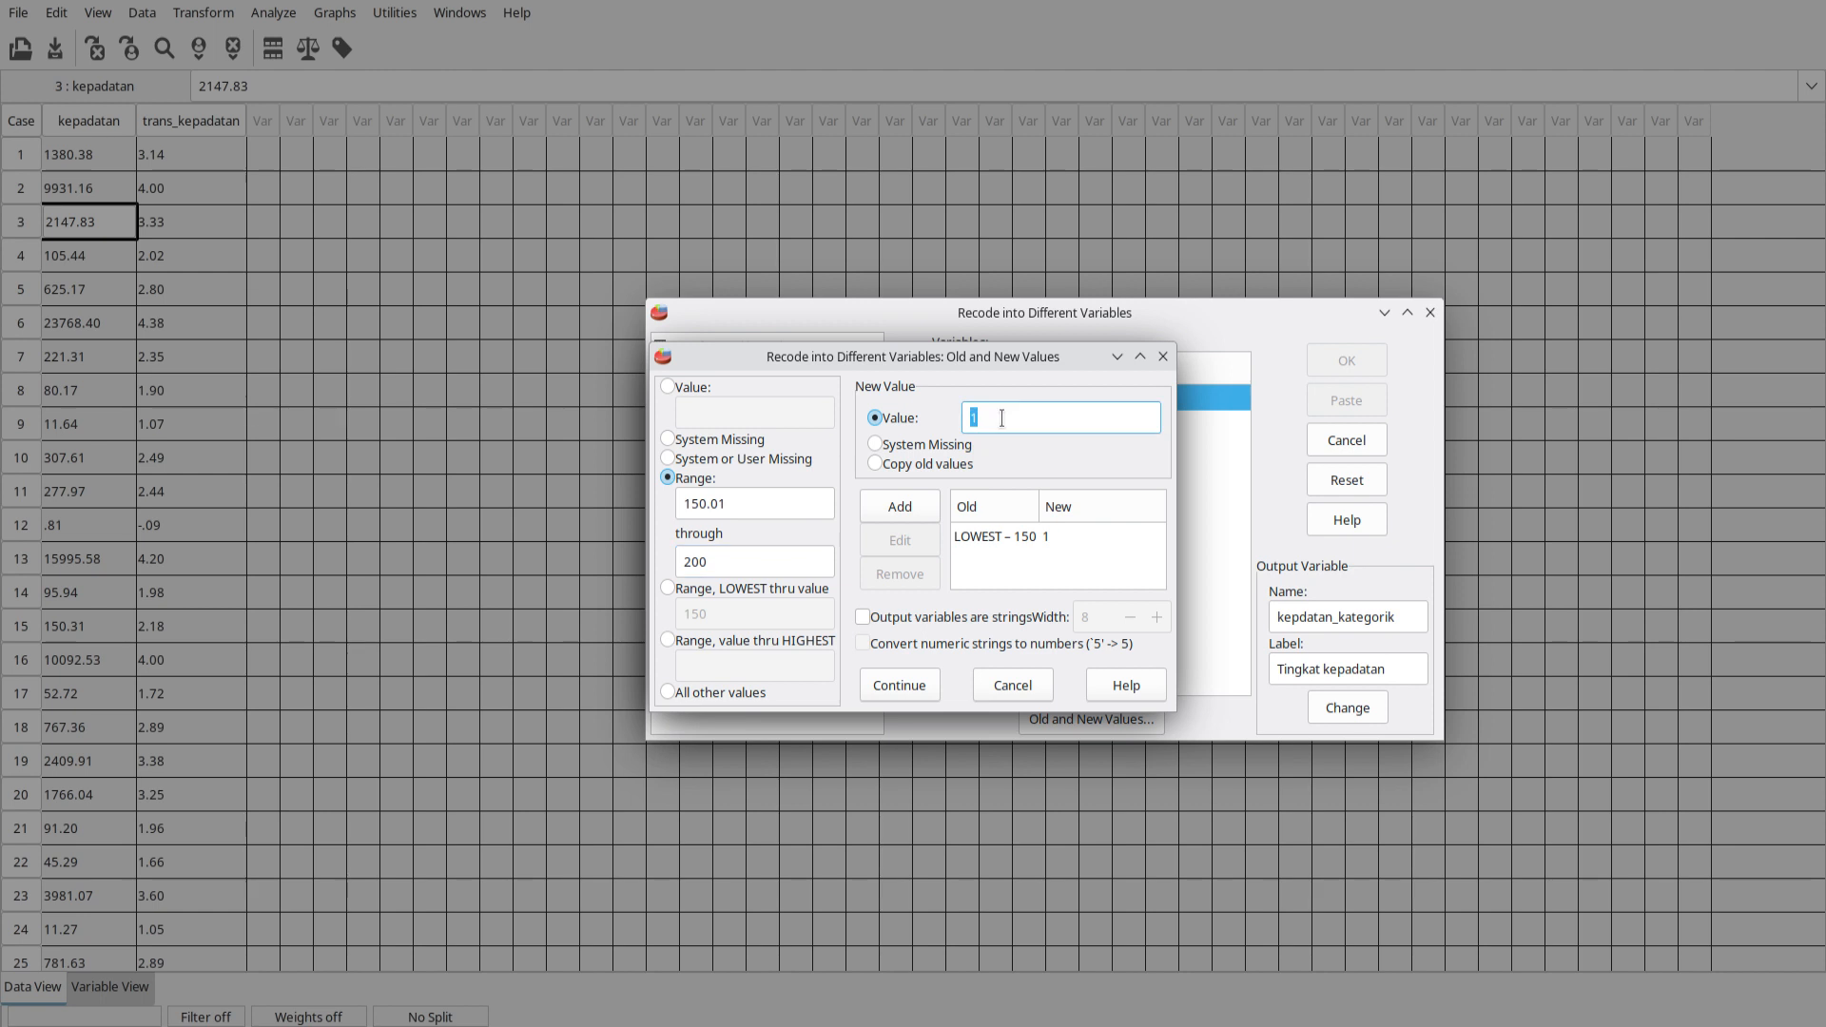
key(BackSpace)
text(2)
click(908, 512)
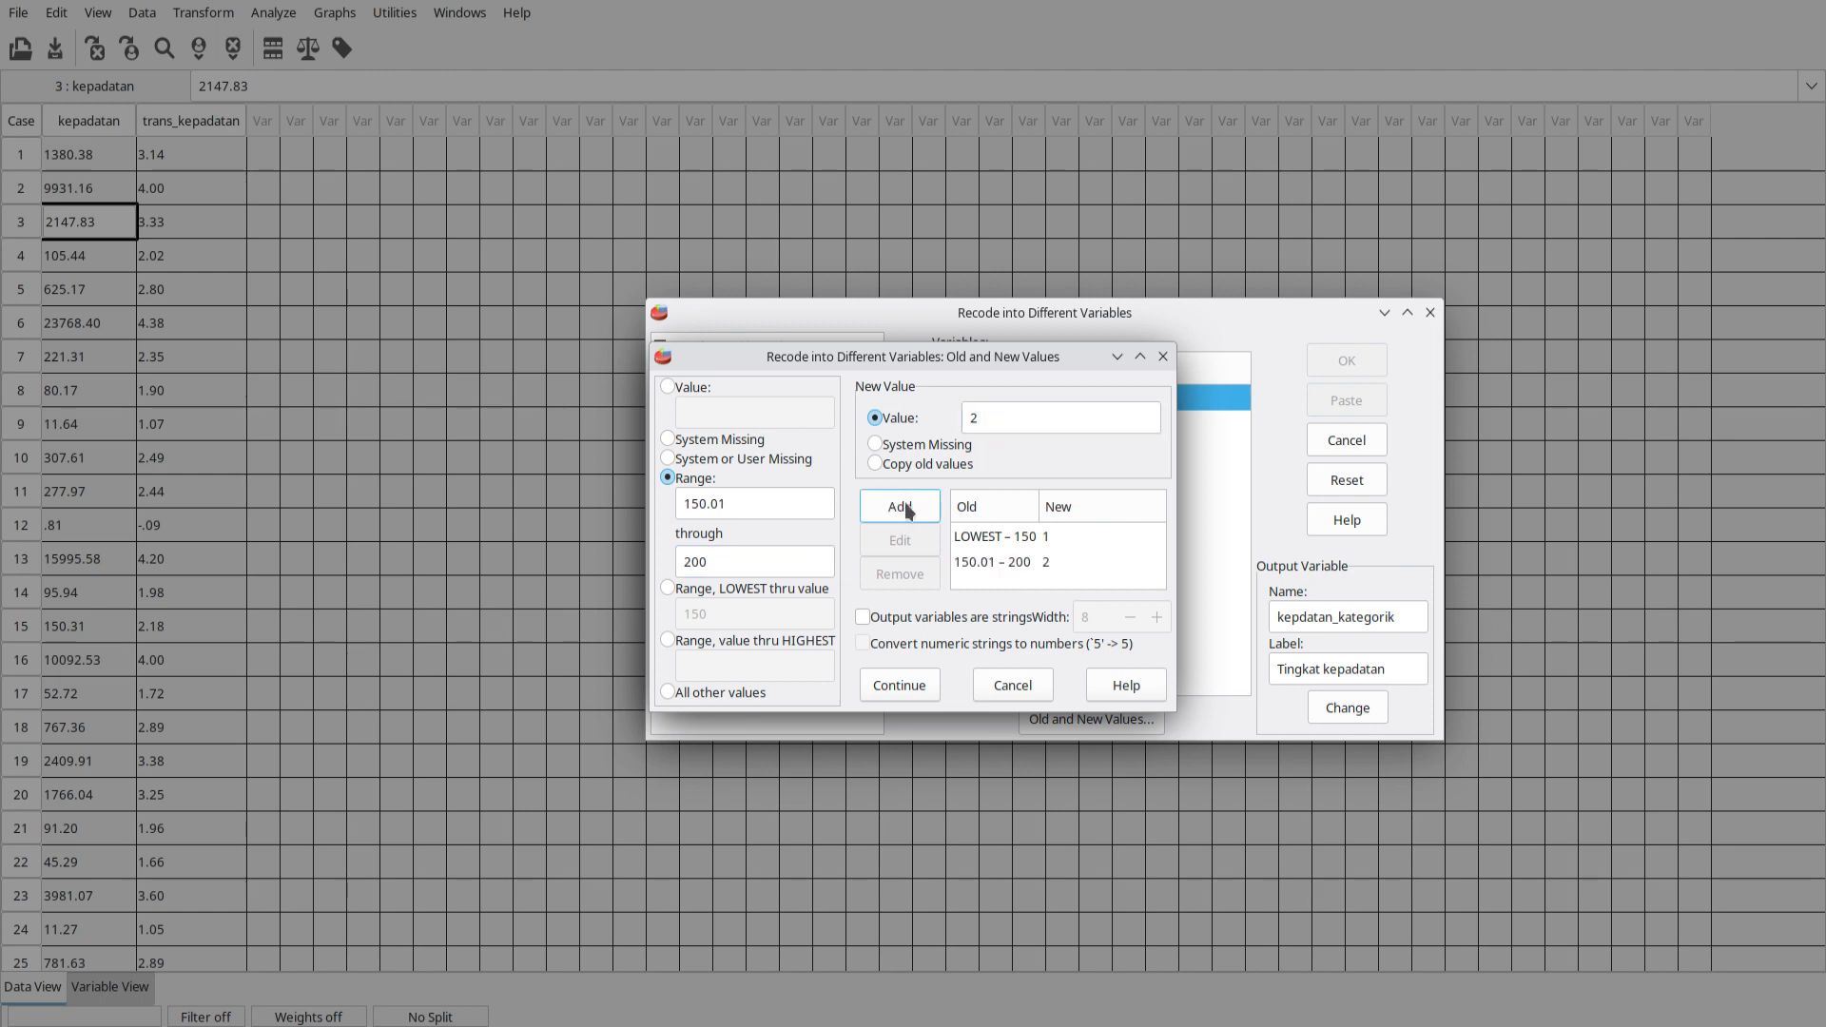
Add a recode rule that maps the range 200.01 through 400 to the new value 3
click(756, 501)
click(723, 559)
key(Left)
key(Left)
key(BackSpace)
text(4)
click(1003, 418)
key(BackSpace)
text(3)
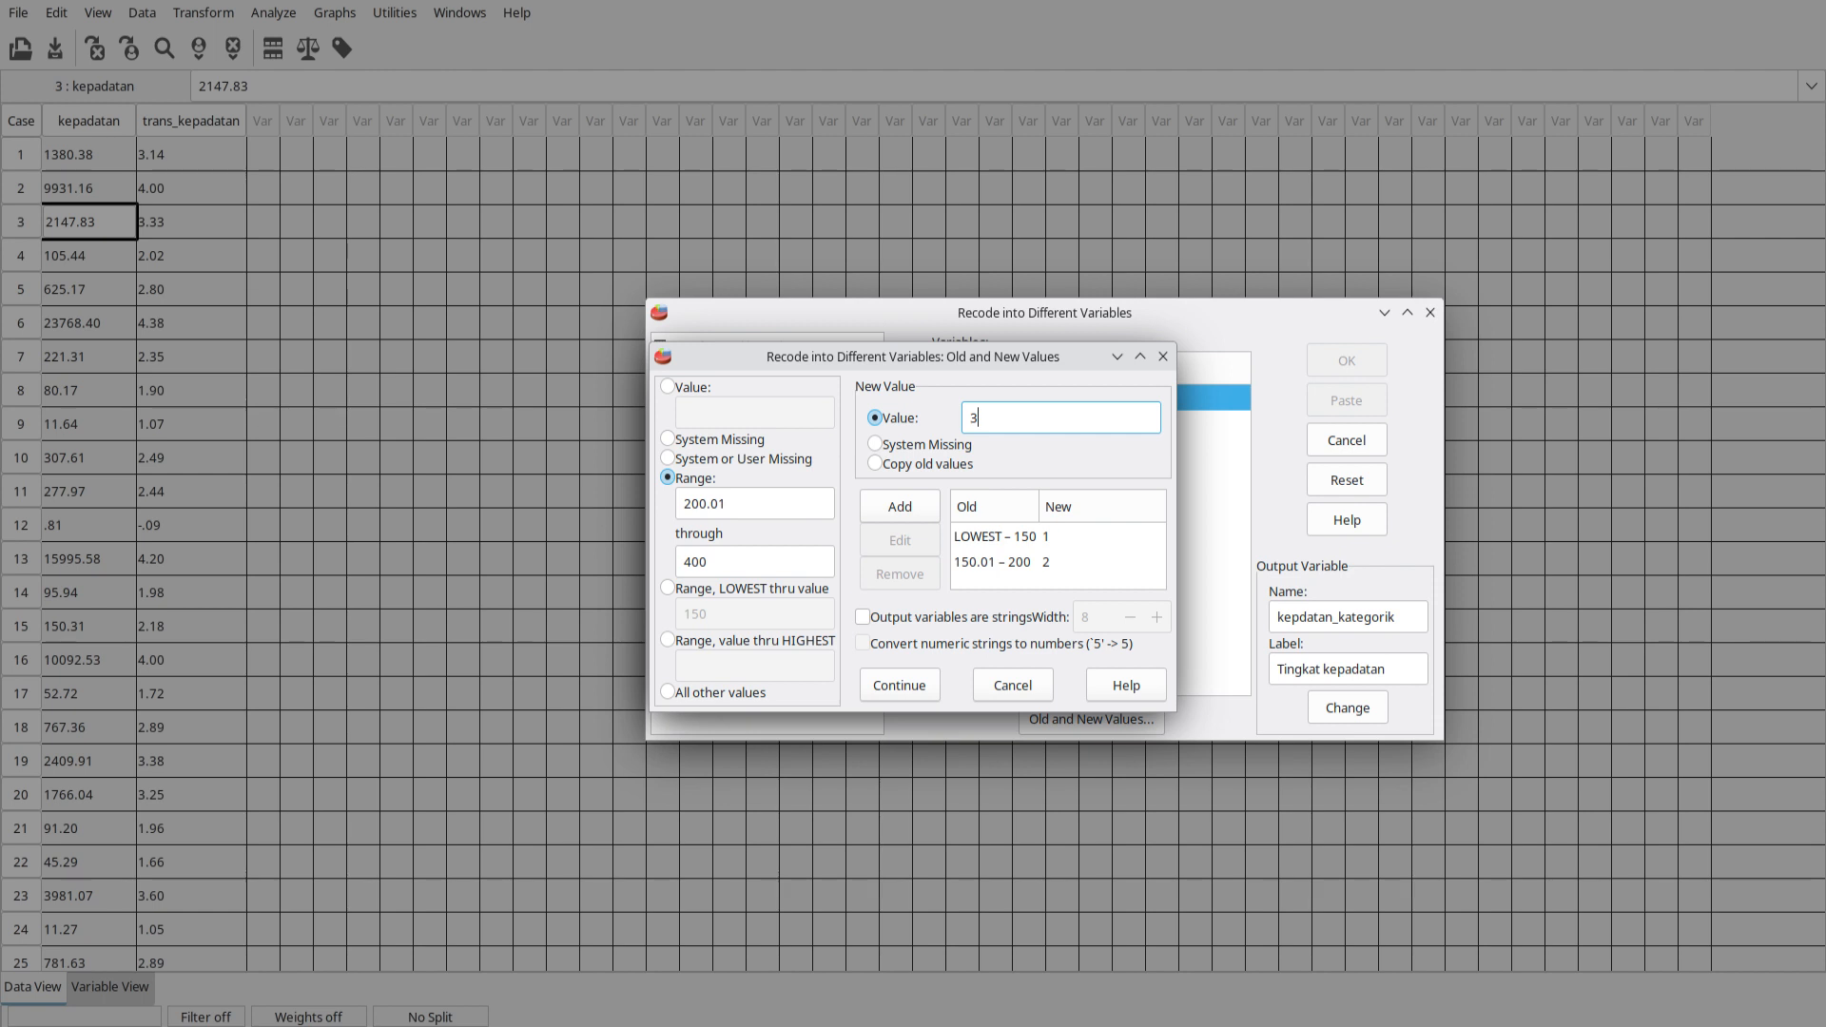
click(899, 509)
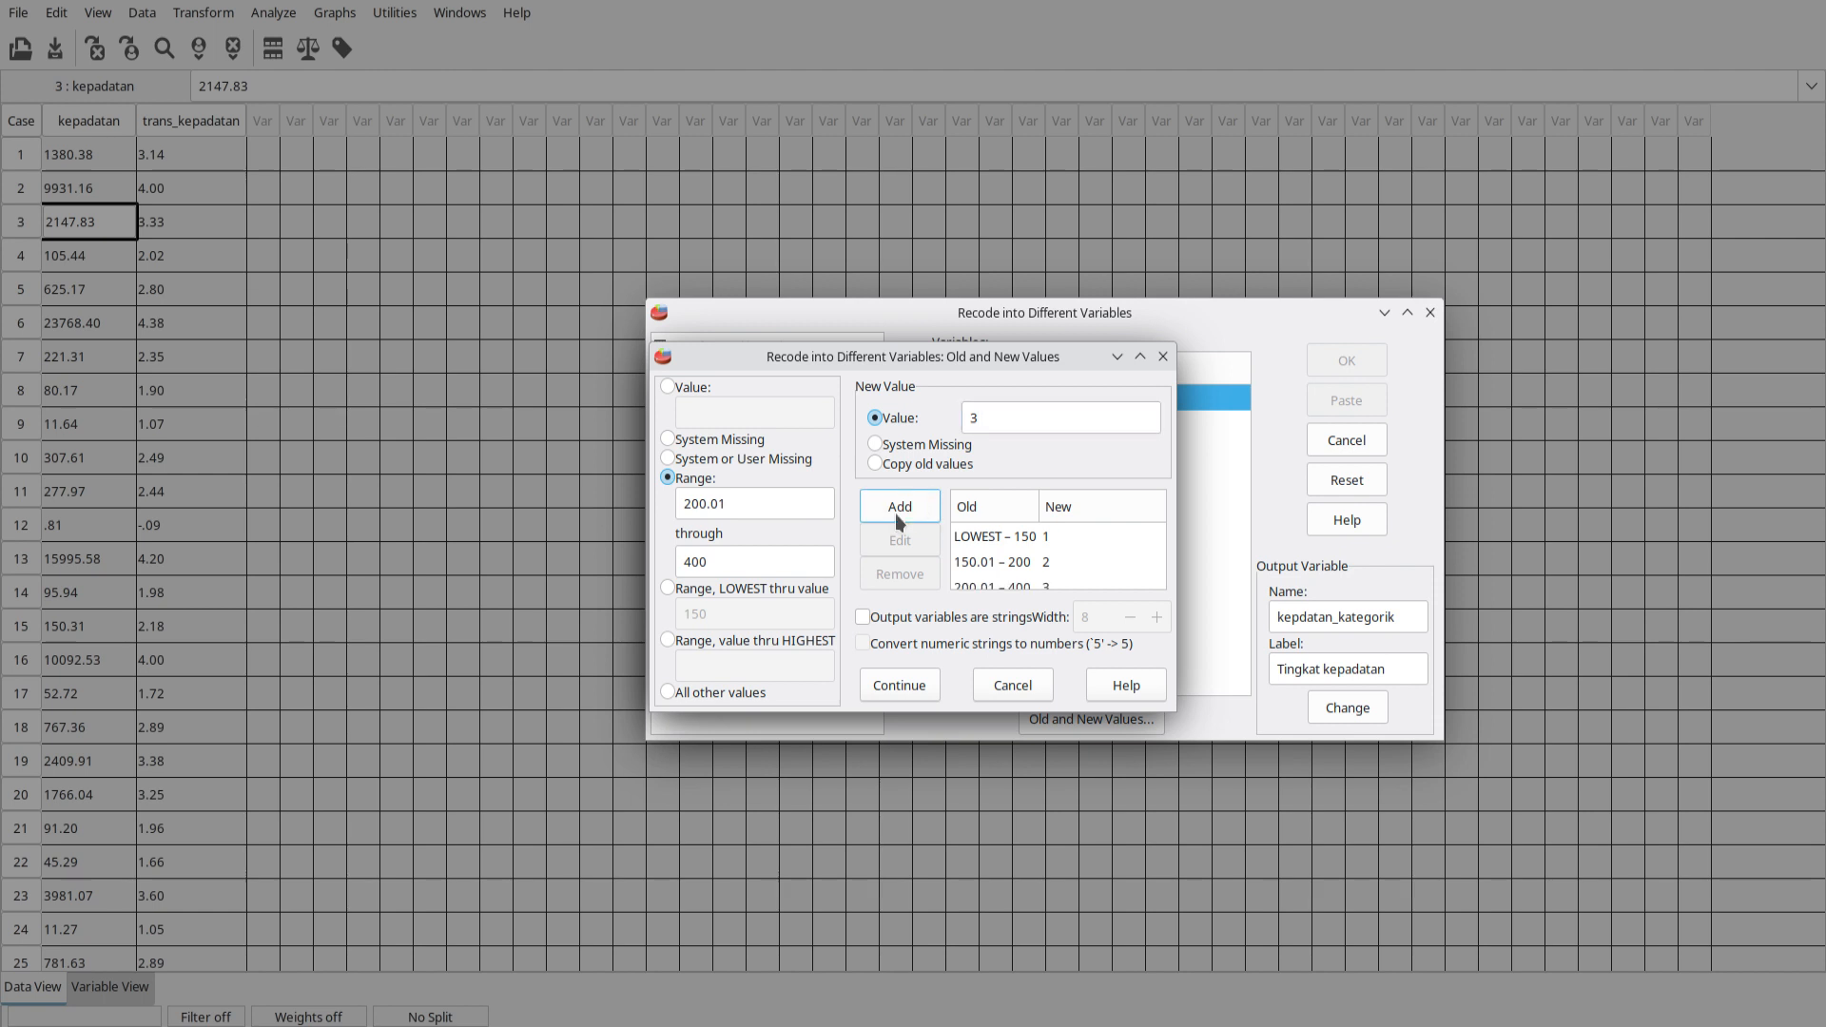
click(694, 504)
key(BackSpace)
text(4)
key(BackSpace)
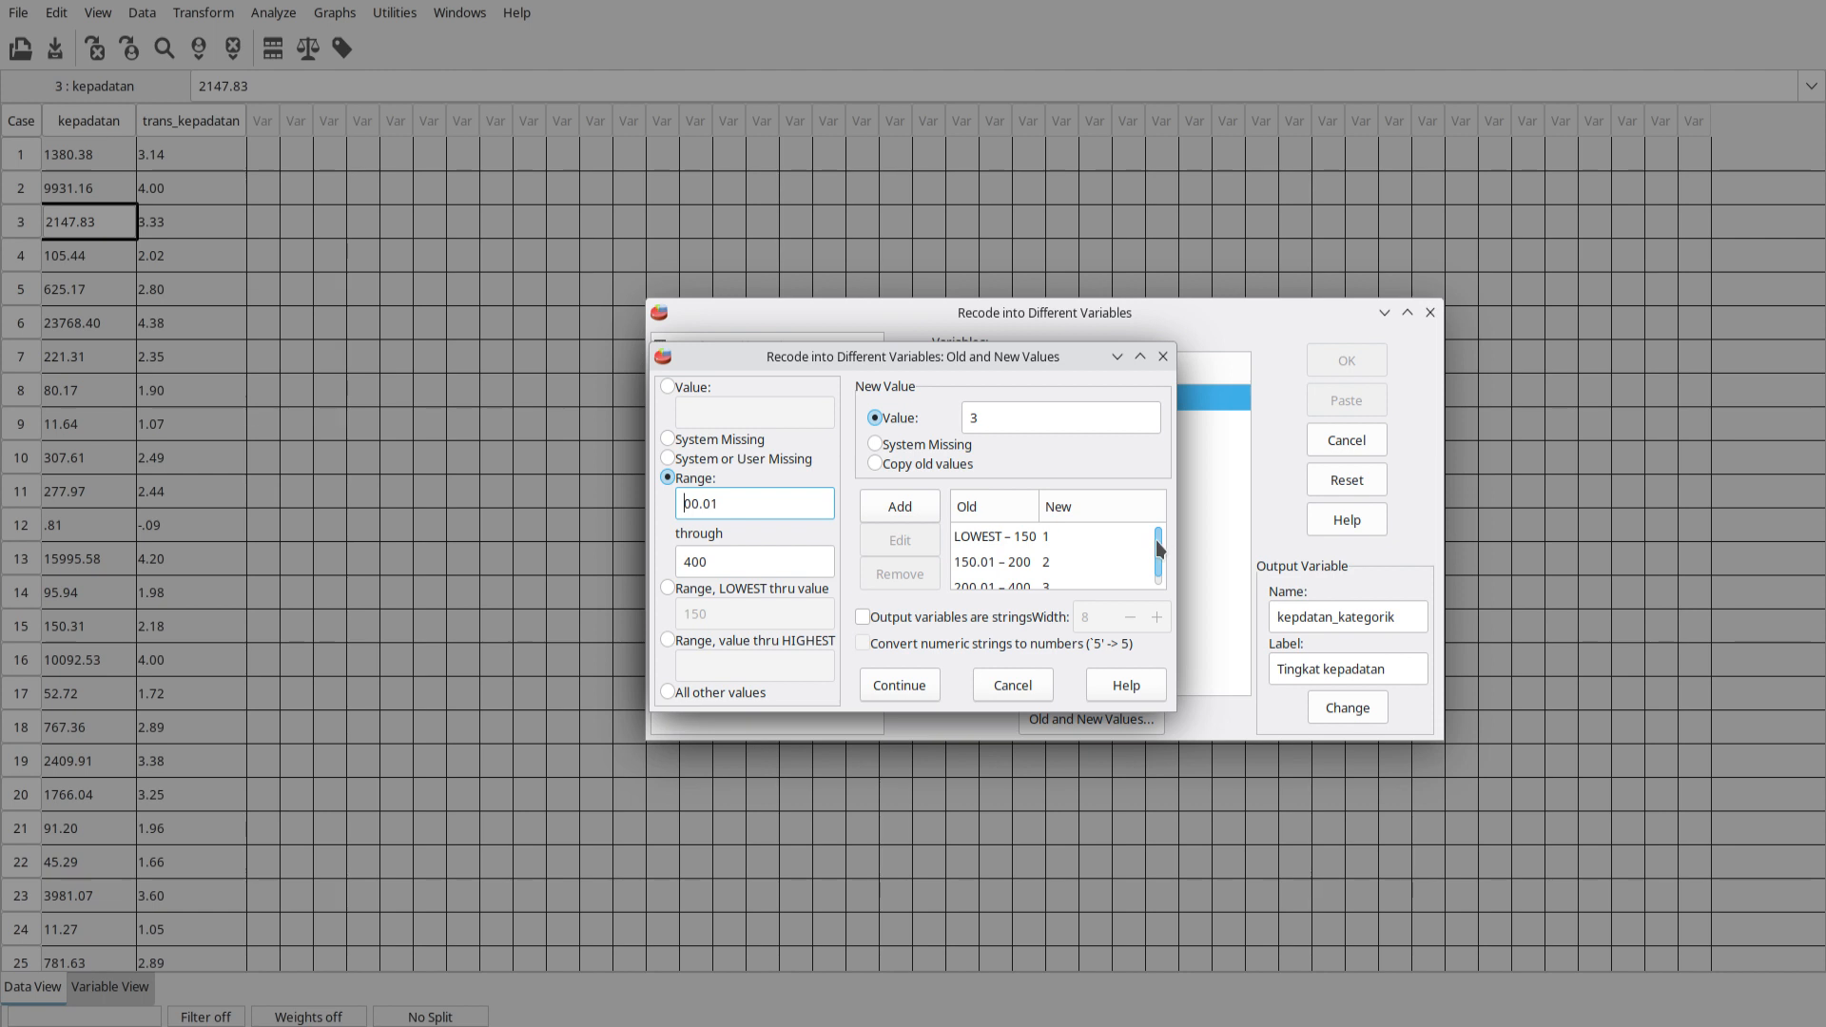
scroll(1155, 539, down, 1)
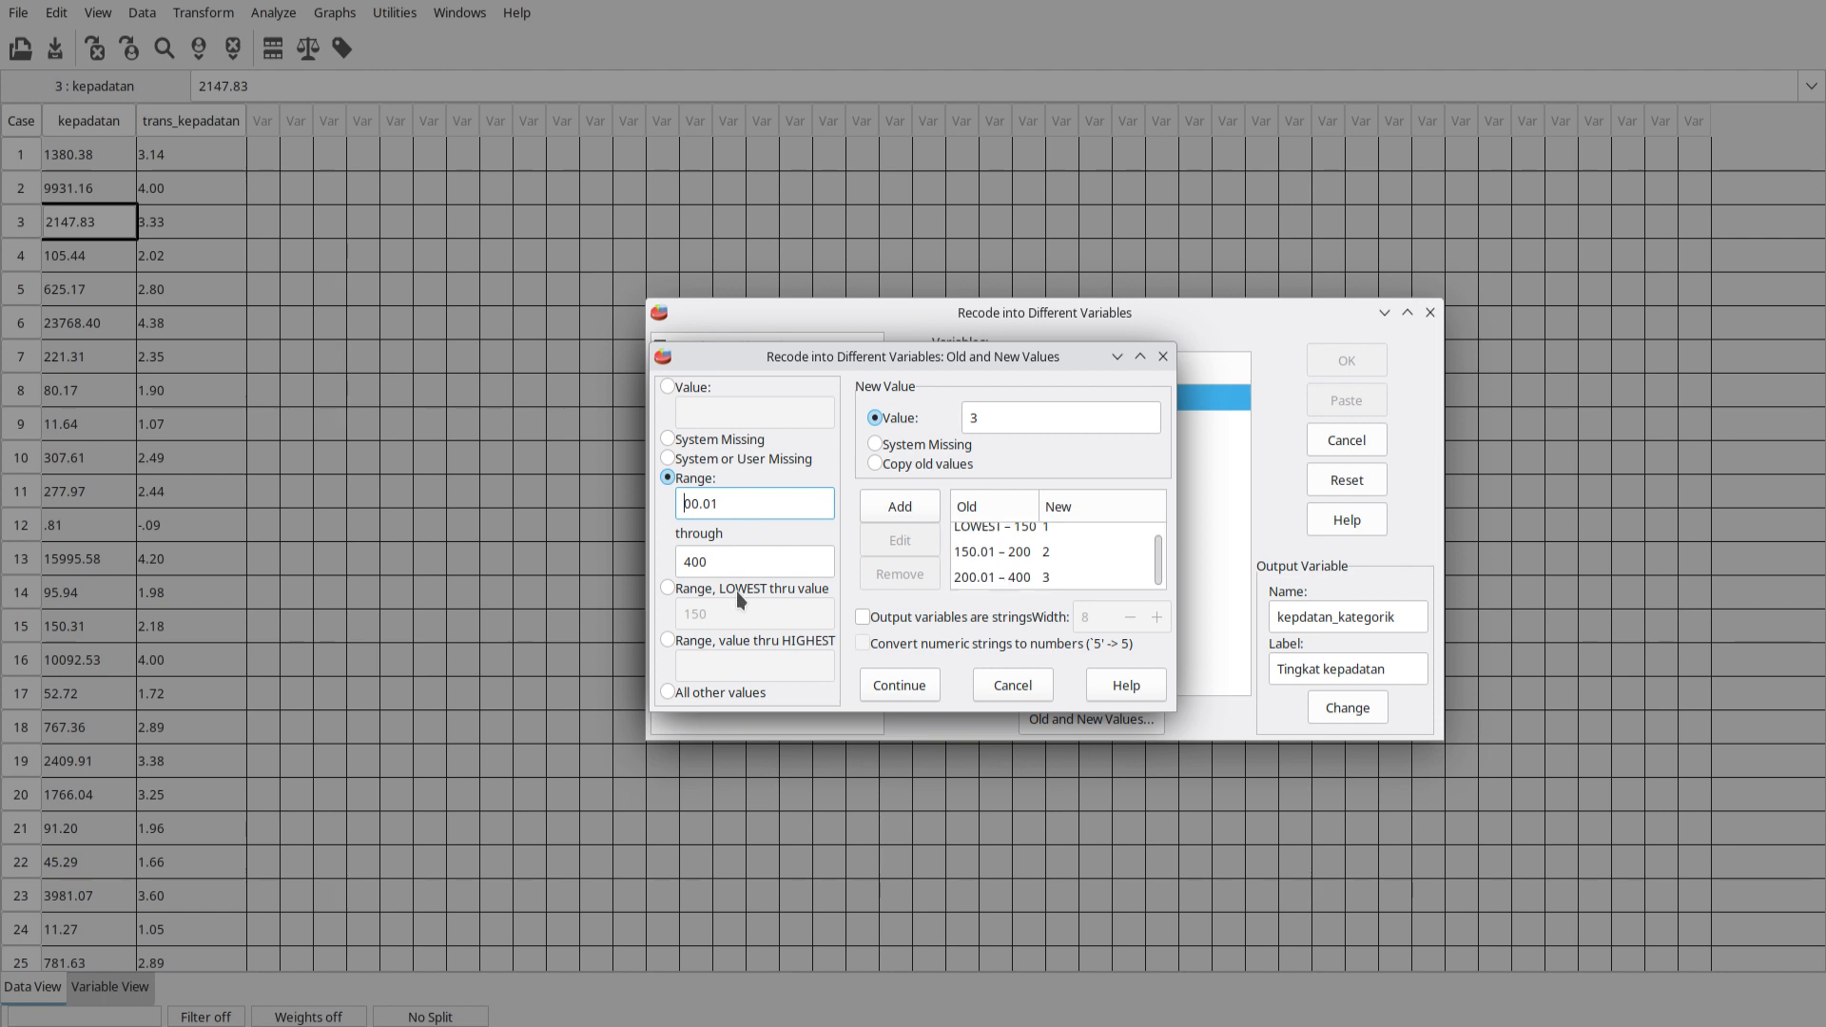
Add a rule that recodes 400.01 through HIGHEST to 4, and check it in the rule list
click(667, 641)
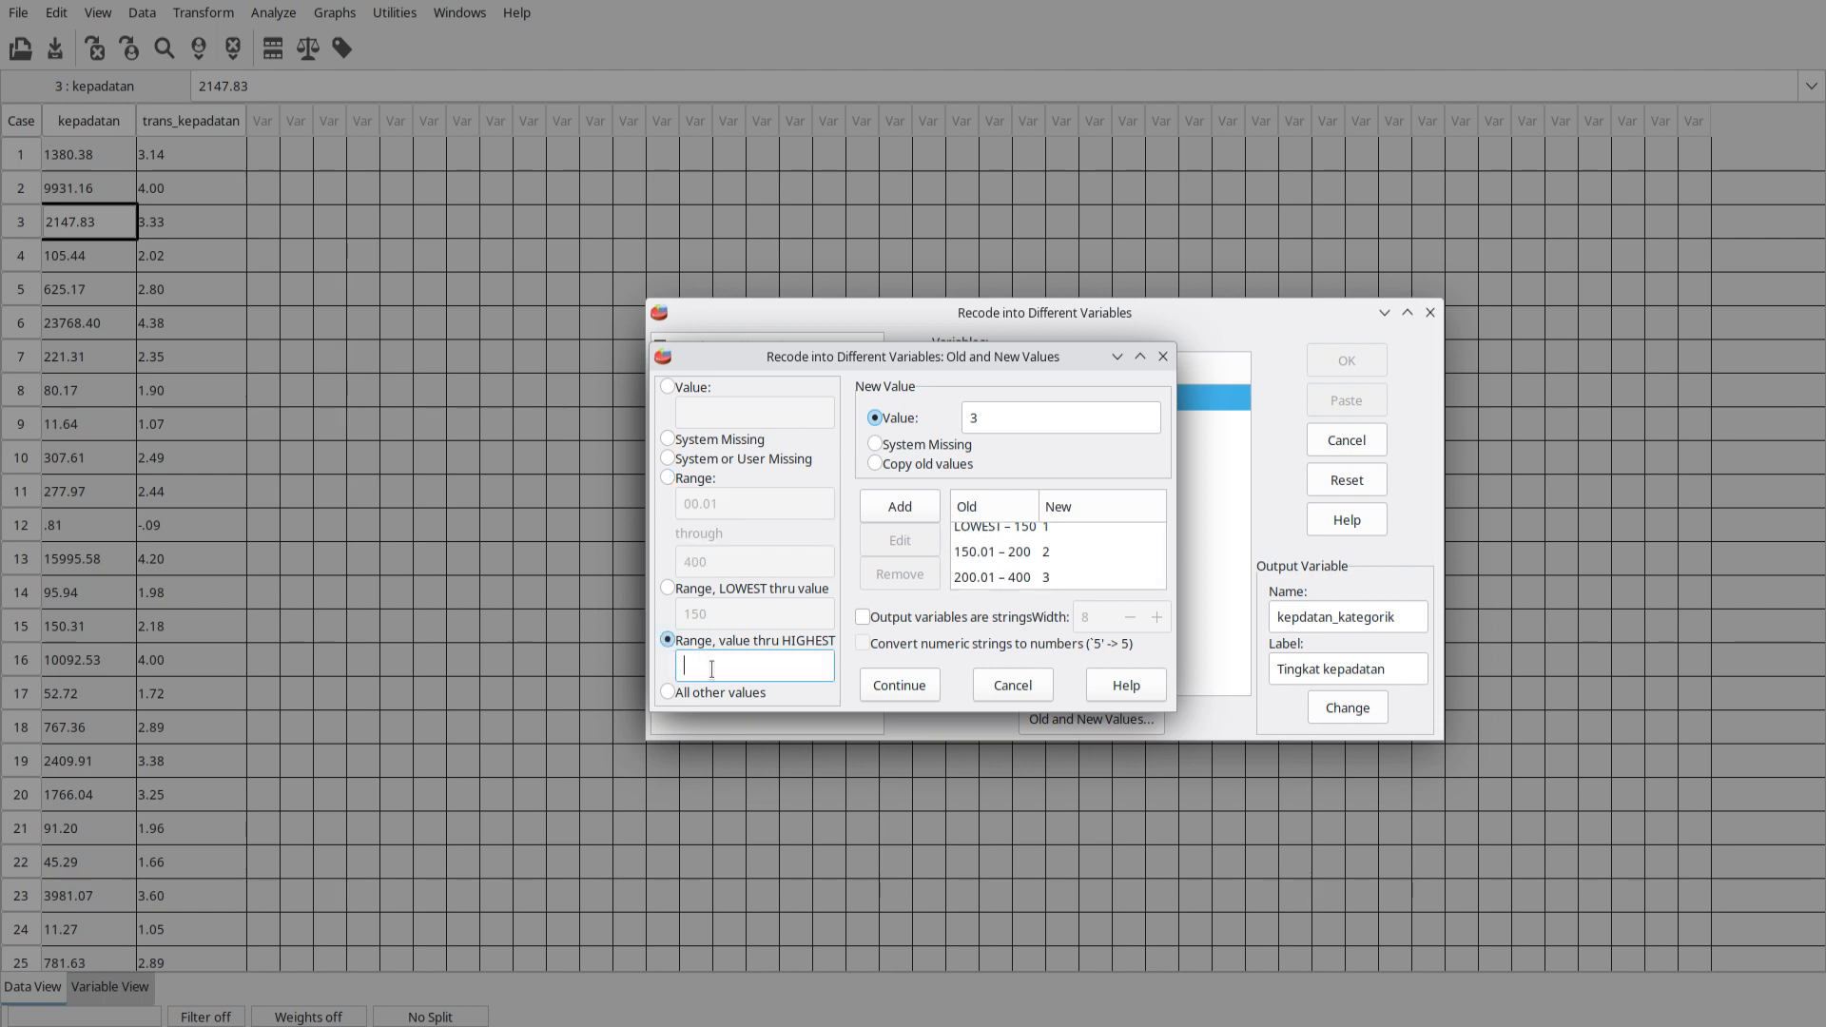
text(400.01)
double_click(978, 419)
key(BackSpace)
text(4)
click(916, 511)
click(913, 507)
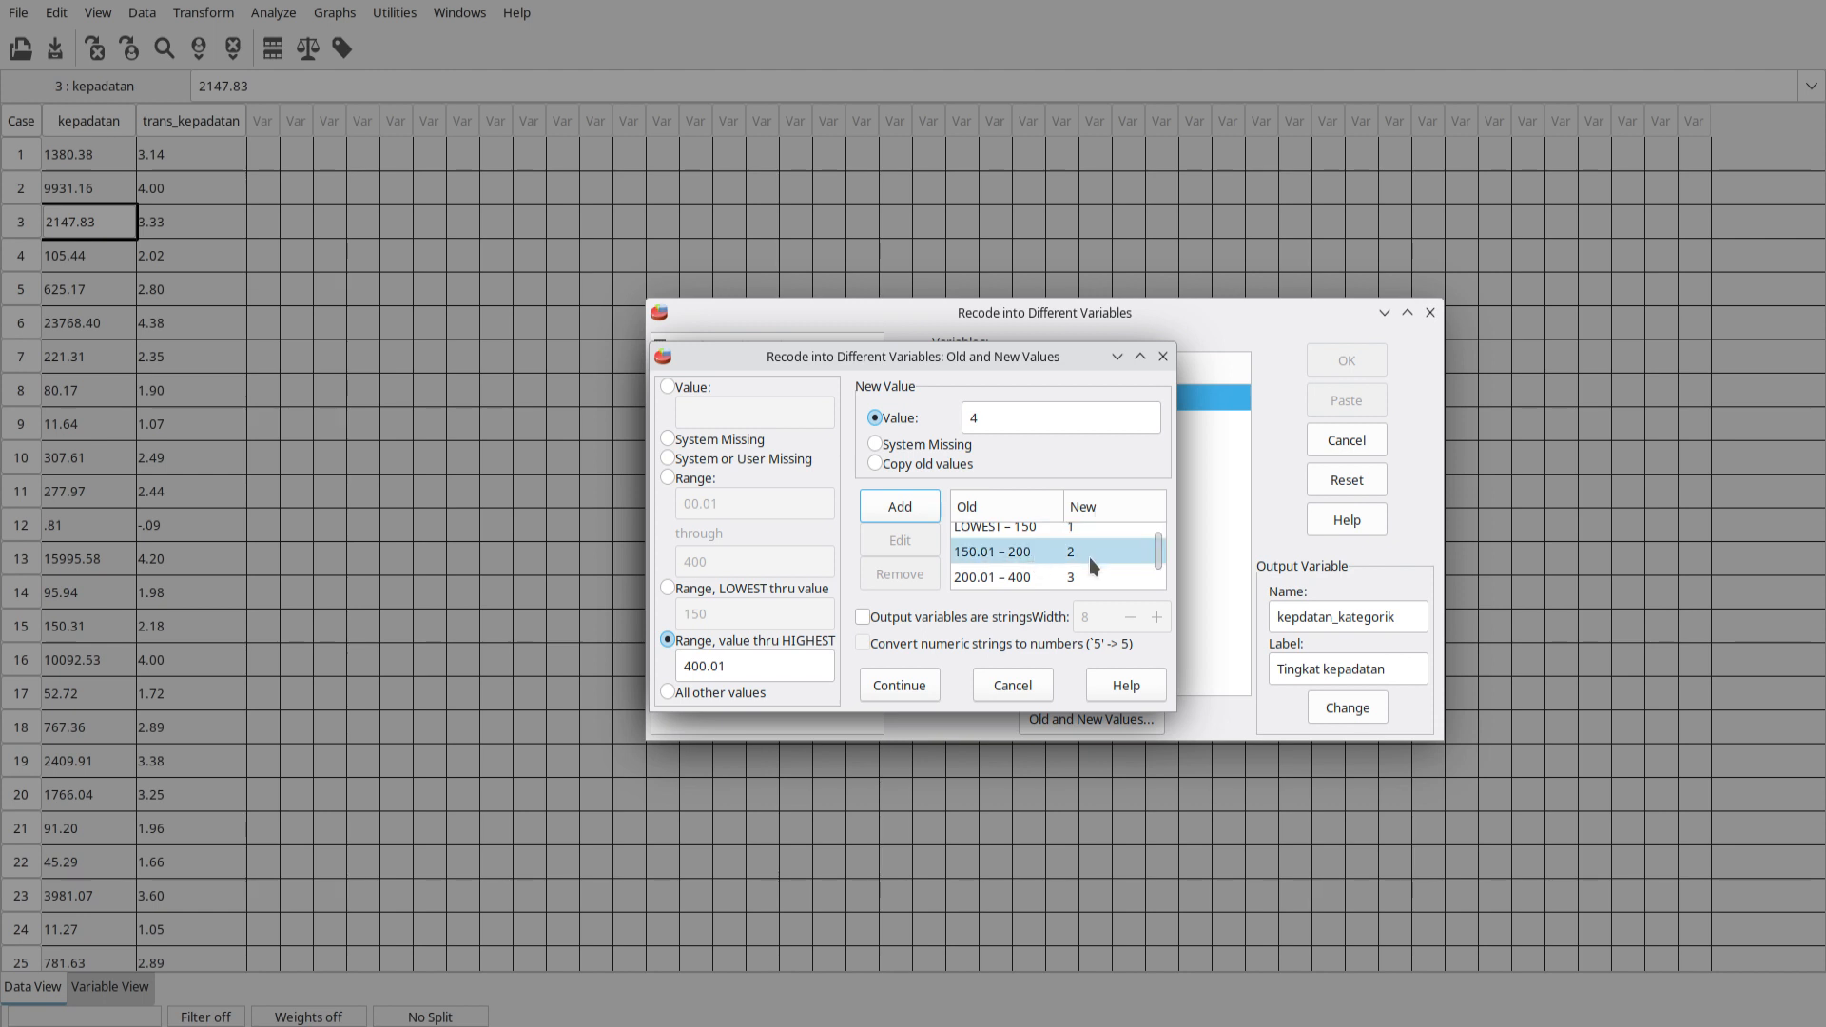
drag(1162, 560, 1162, 590)
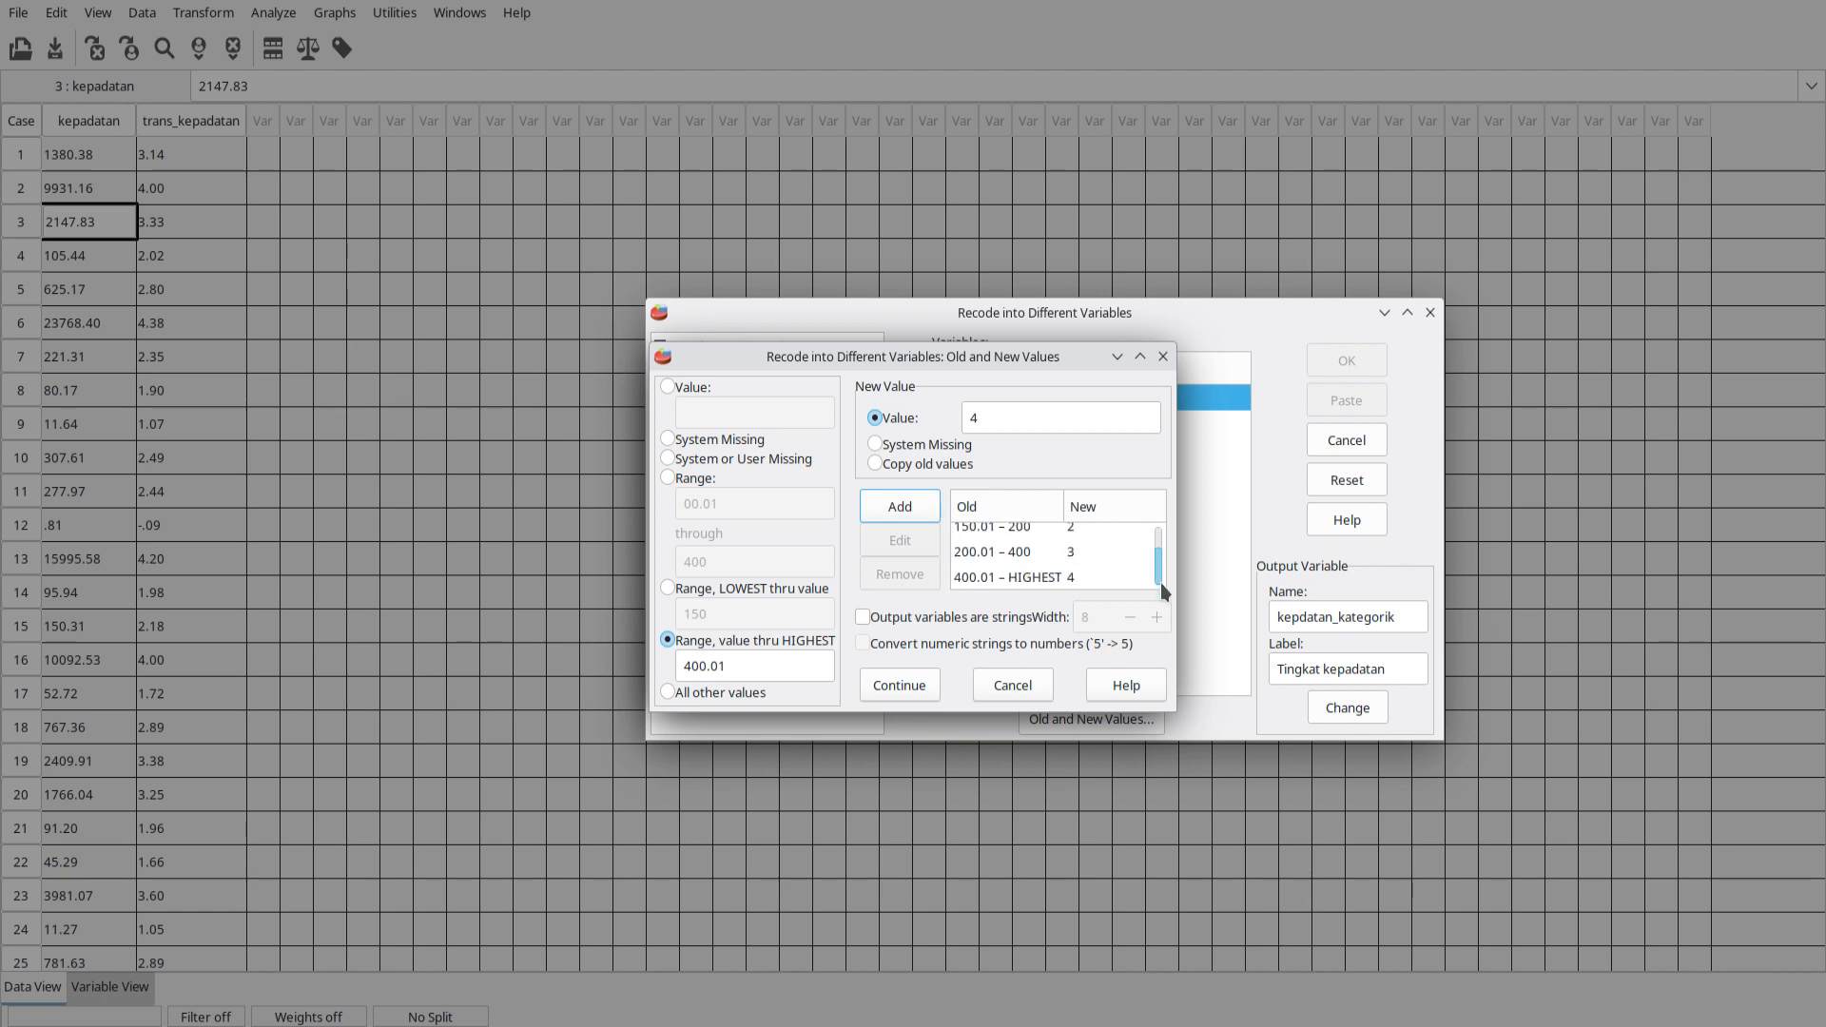
Accept the old-and-new-values rules, run the recode, and return from the output to the data window
click(898, 685)
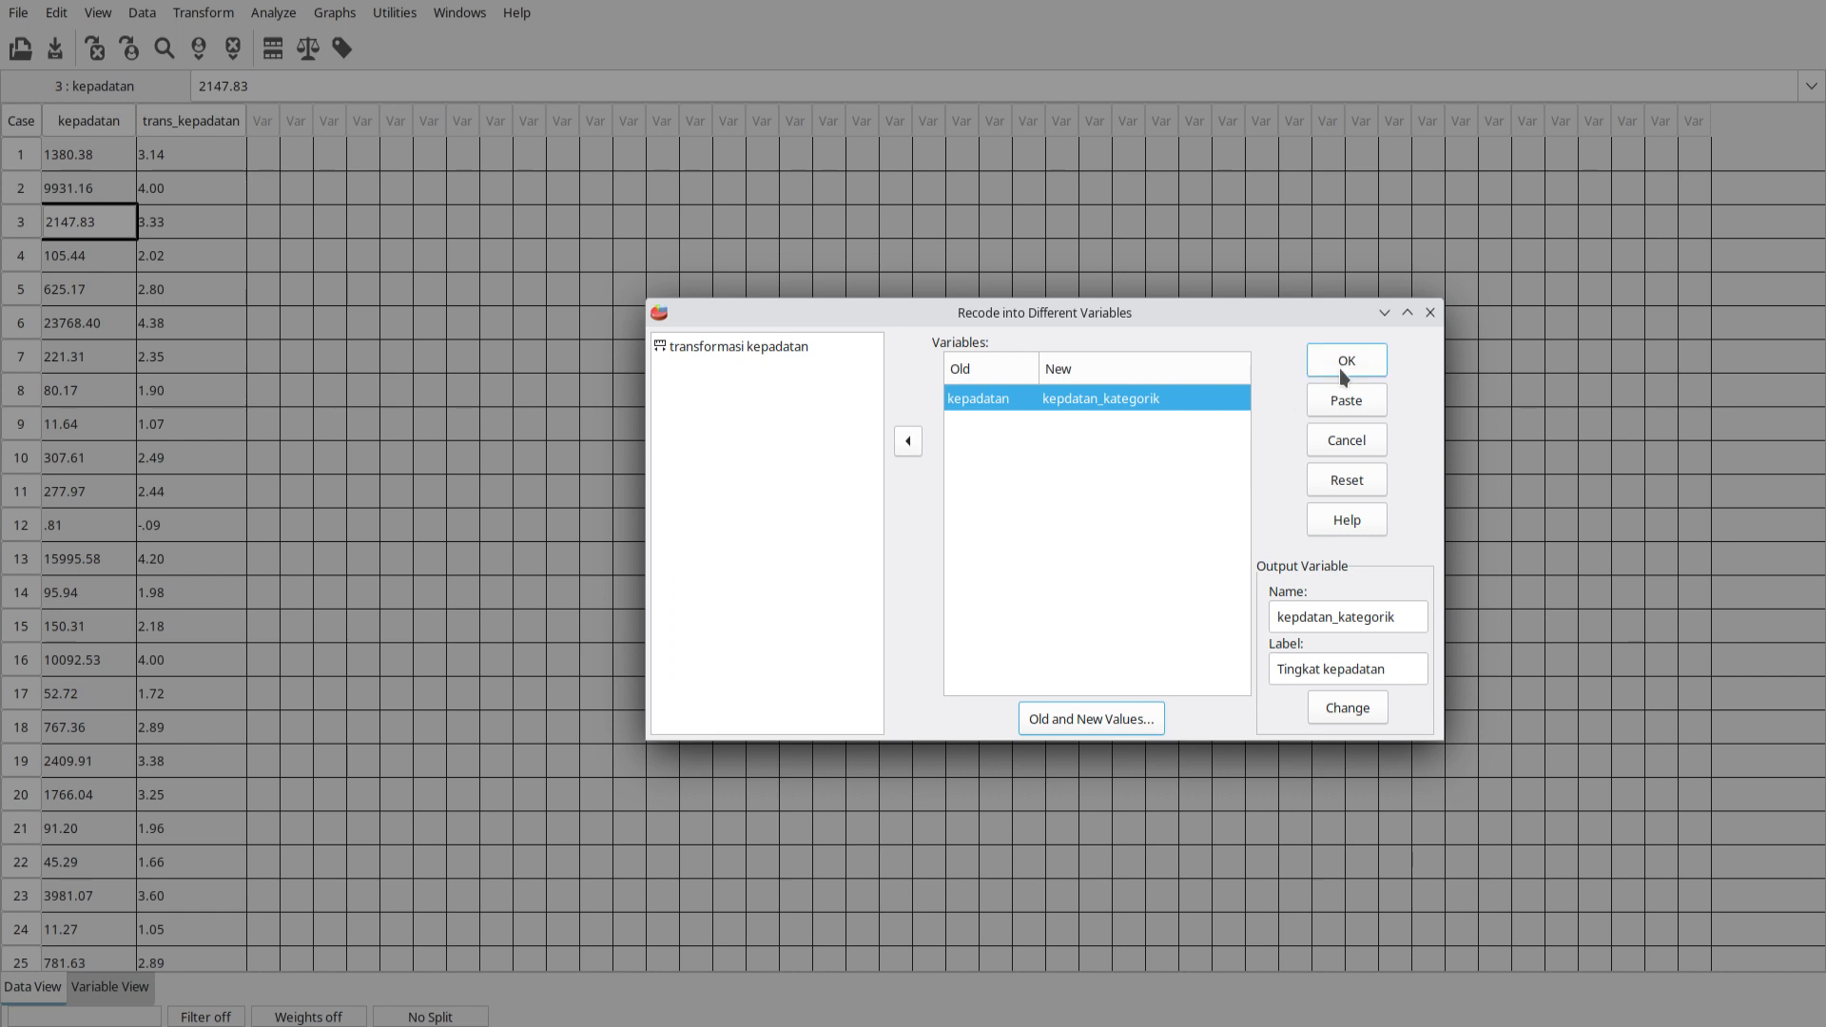
click(1372, 367)
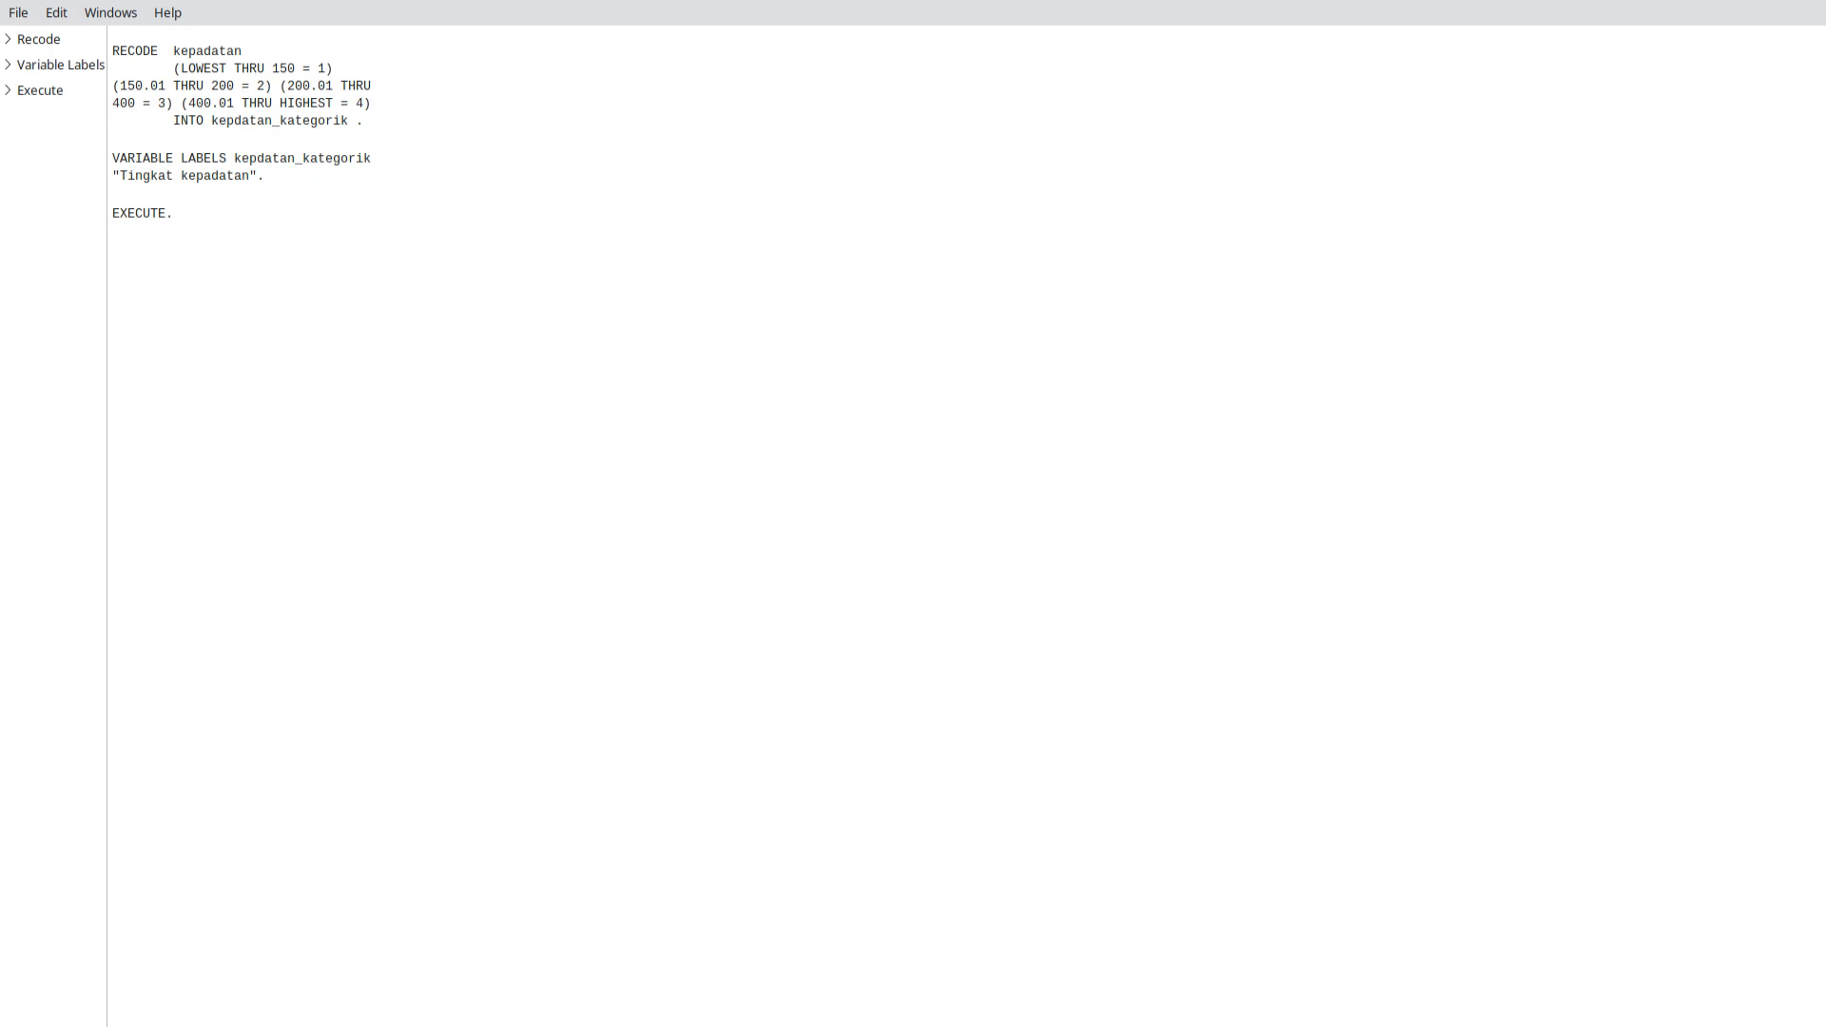
key(alt+Tab)
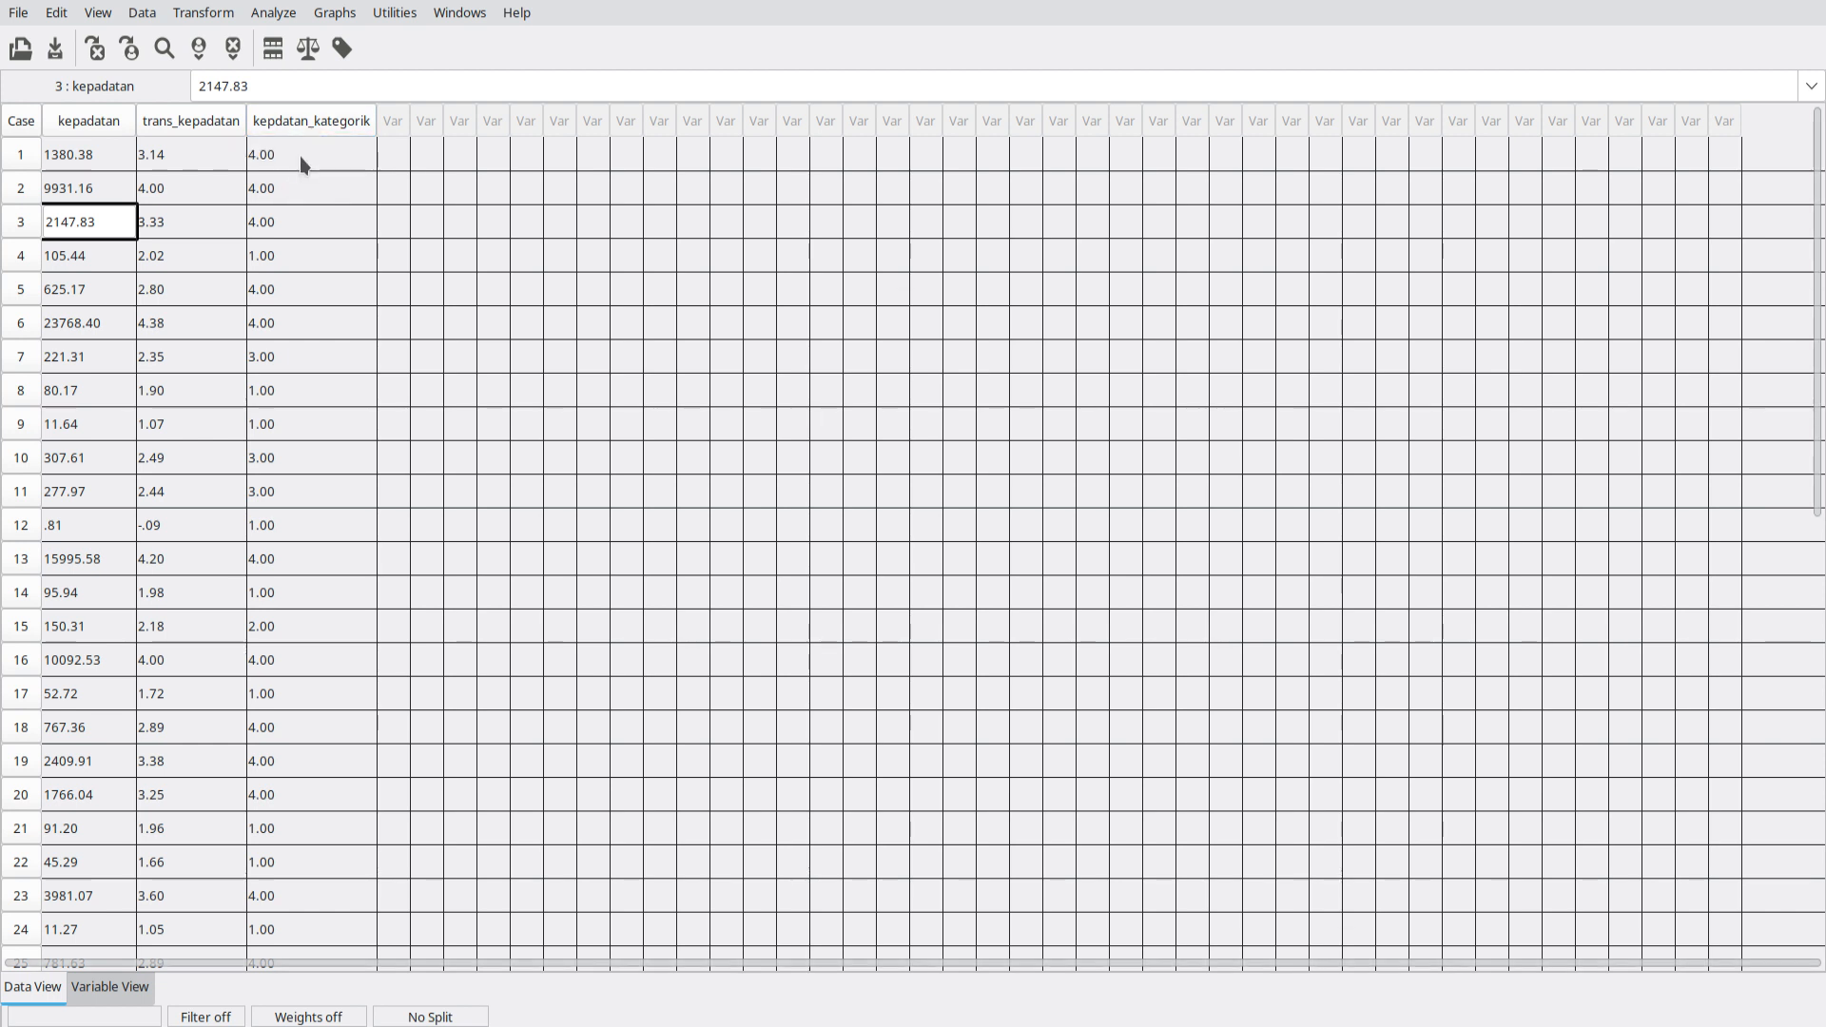
Rename the recoded variable to kepadatan_kategorik in the variable definitions
click(131, 986)
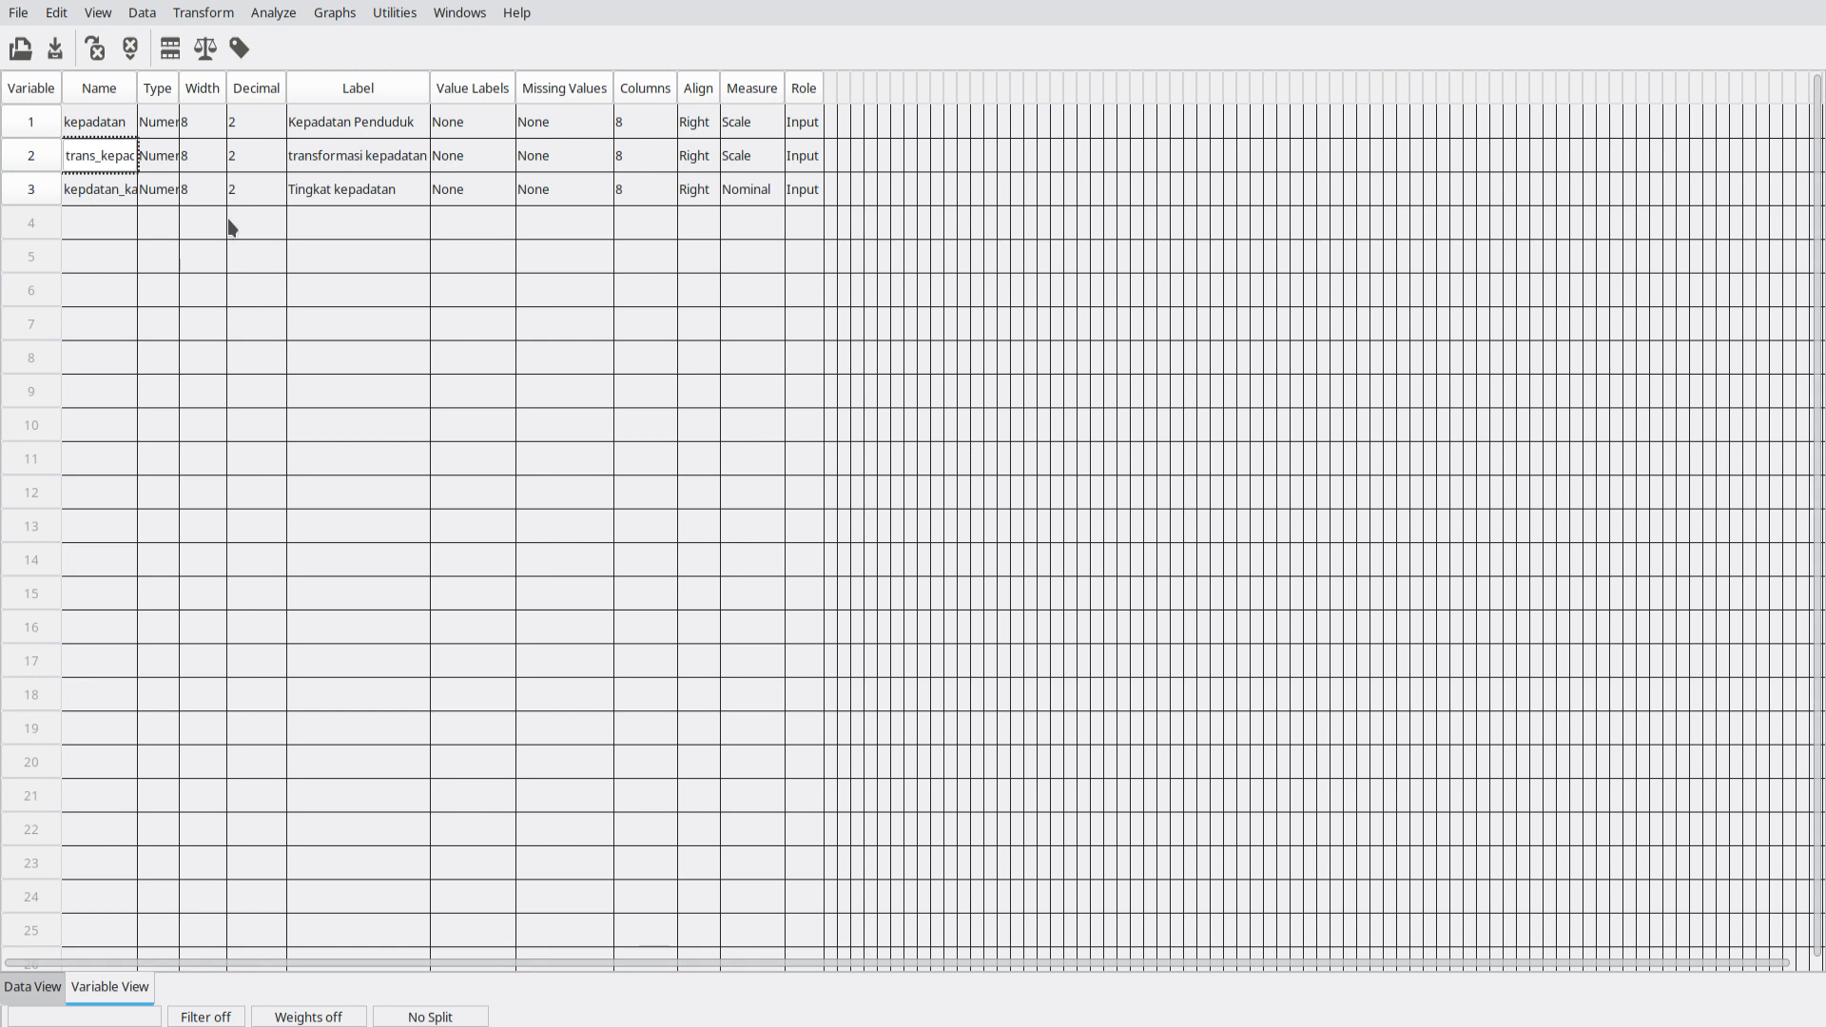
click(77, 196)
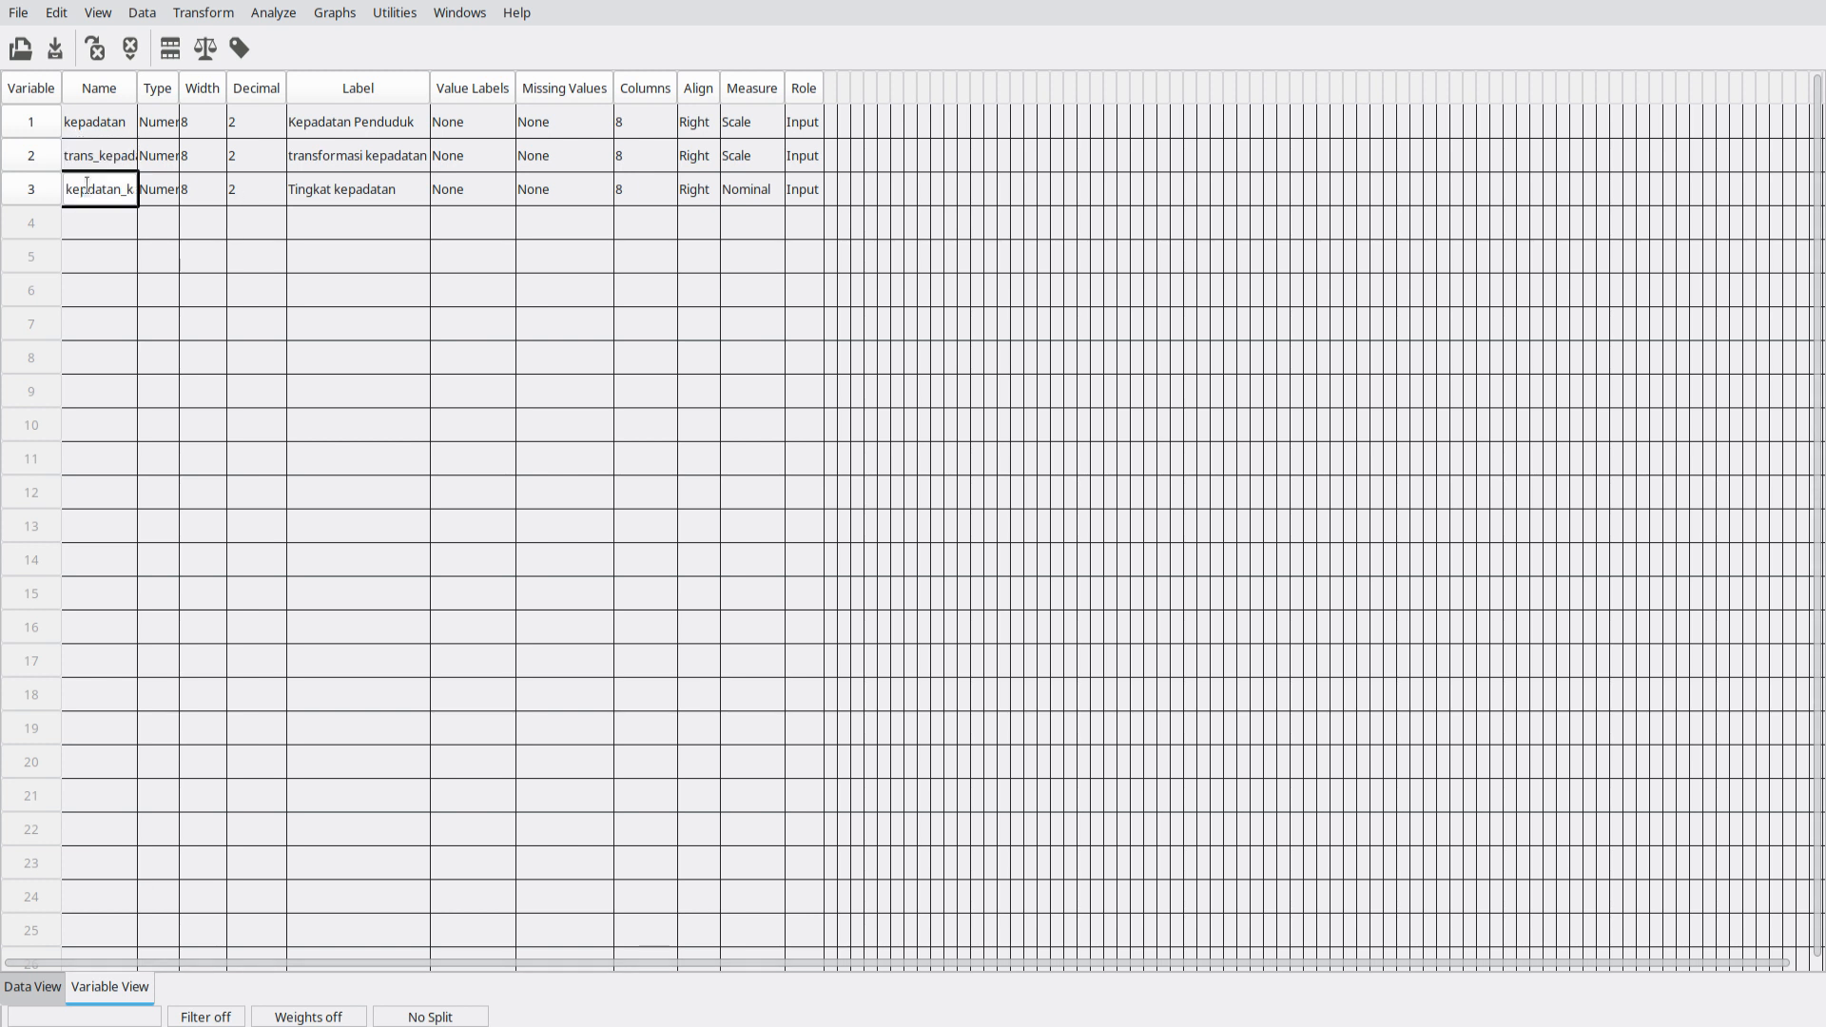
text(a)
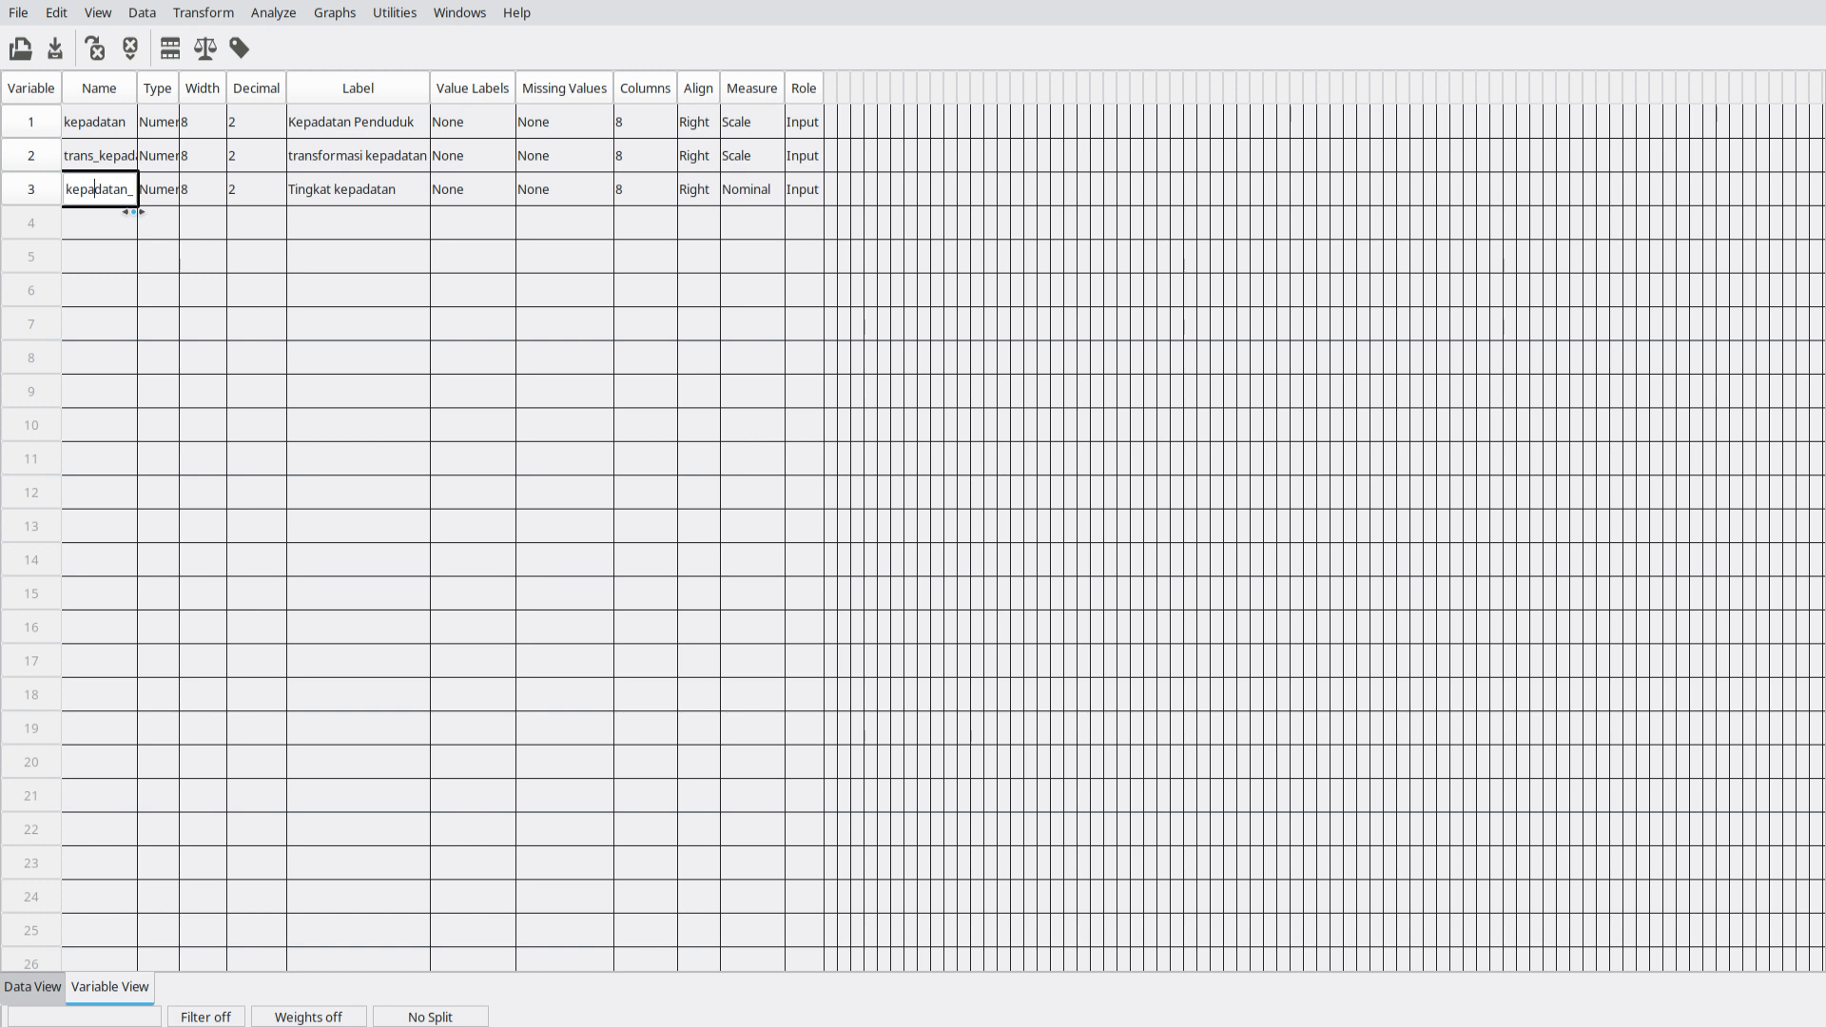
key(Tab)
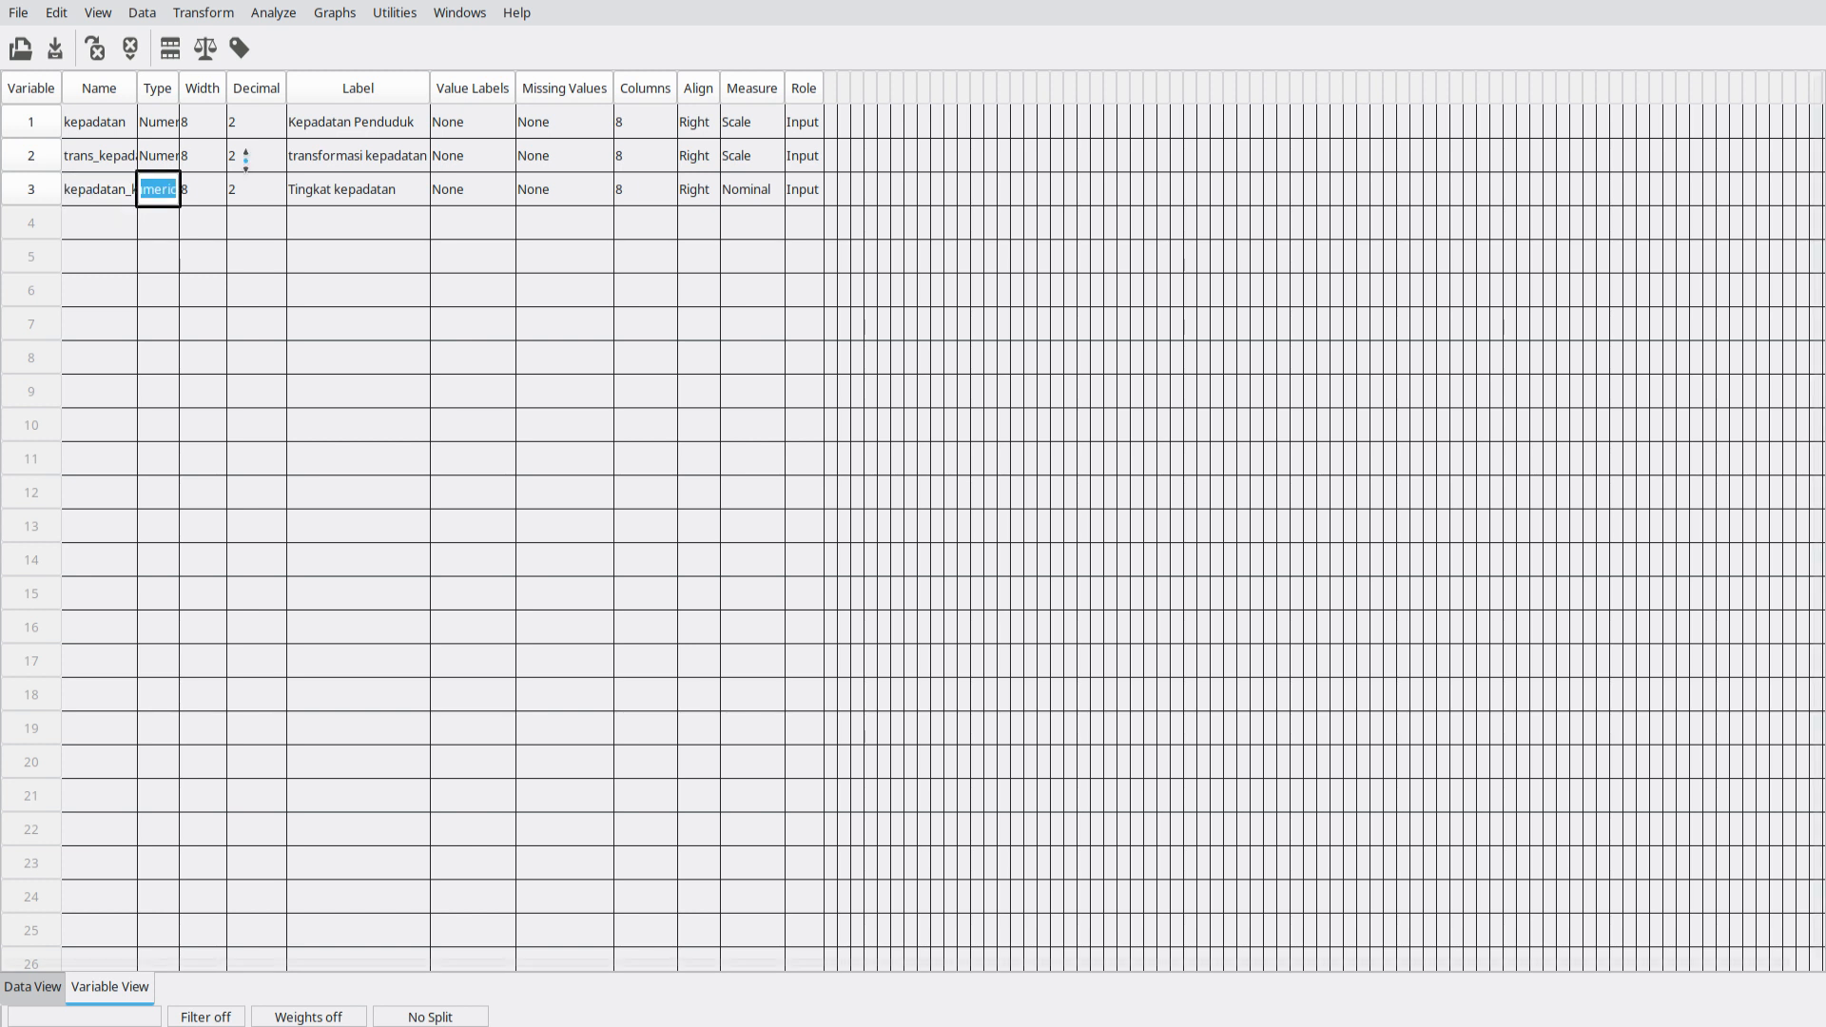
Try to set the decimals of kepadatan_kategorik to 0
click(269, 190)
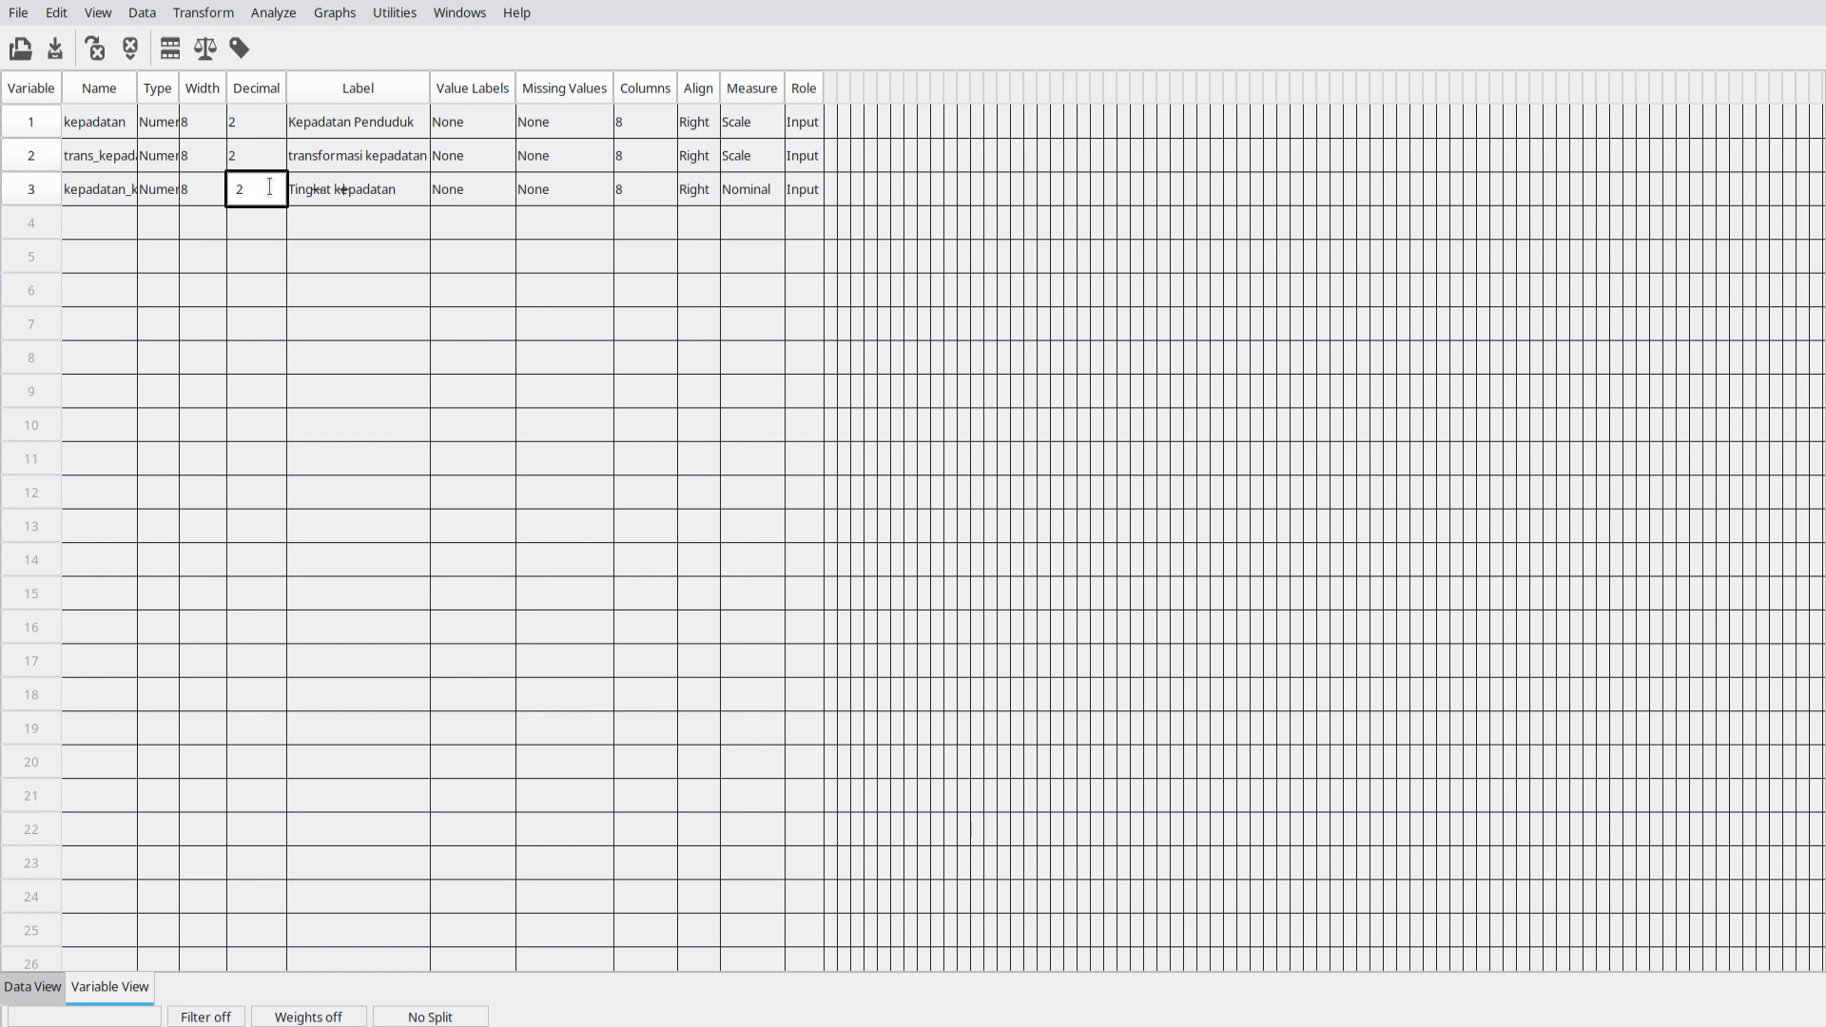
click(269, 188)
text(0)
click(390, 200)
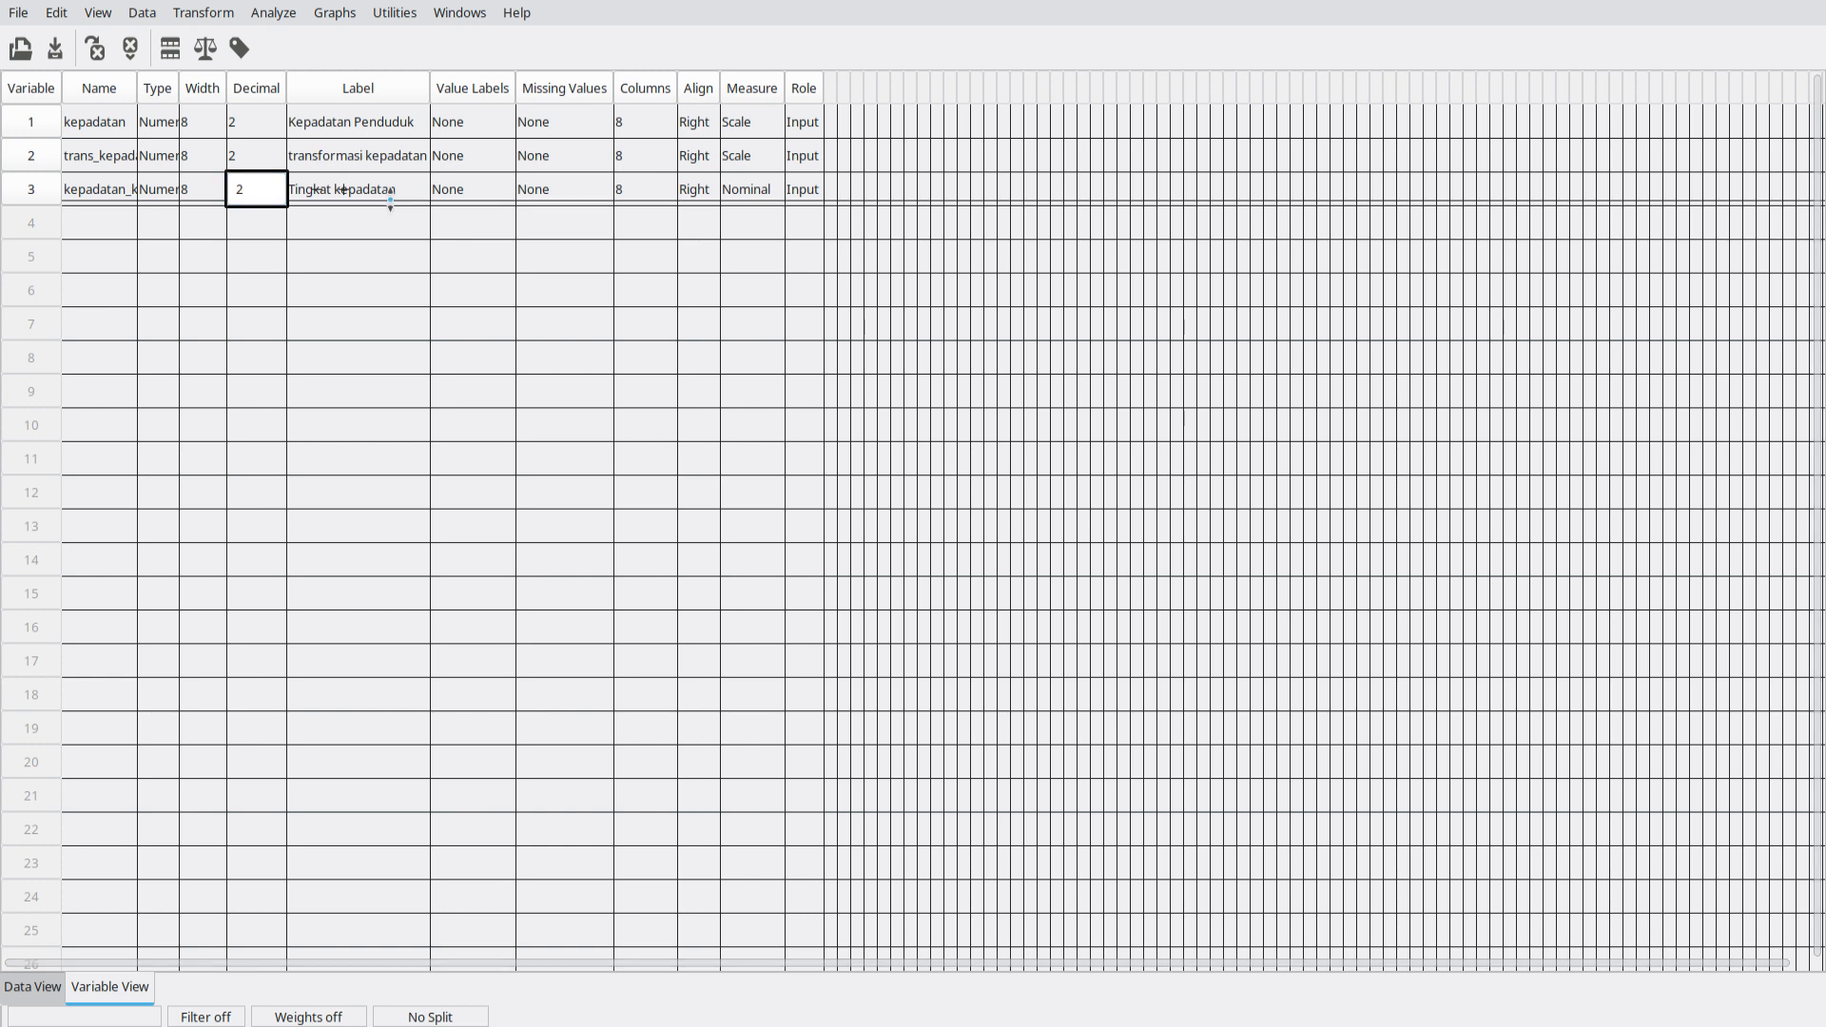
click(424, 197)
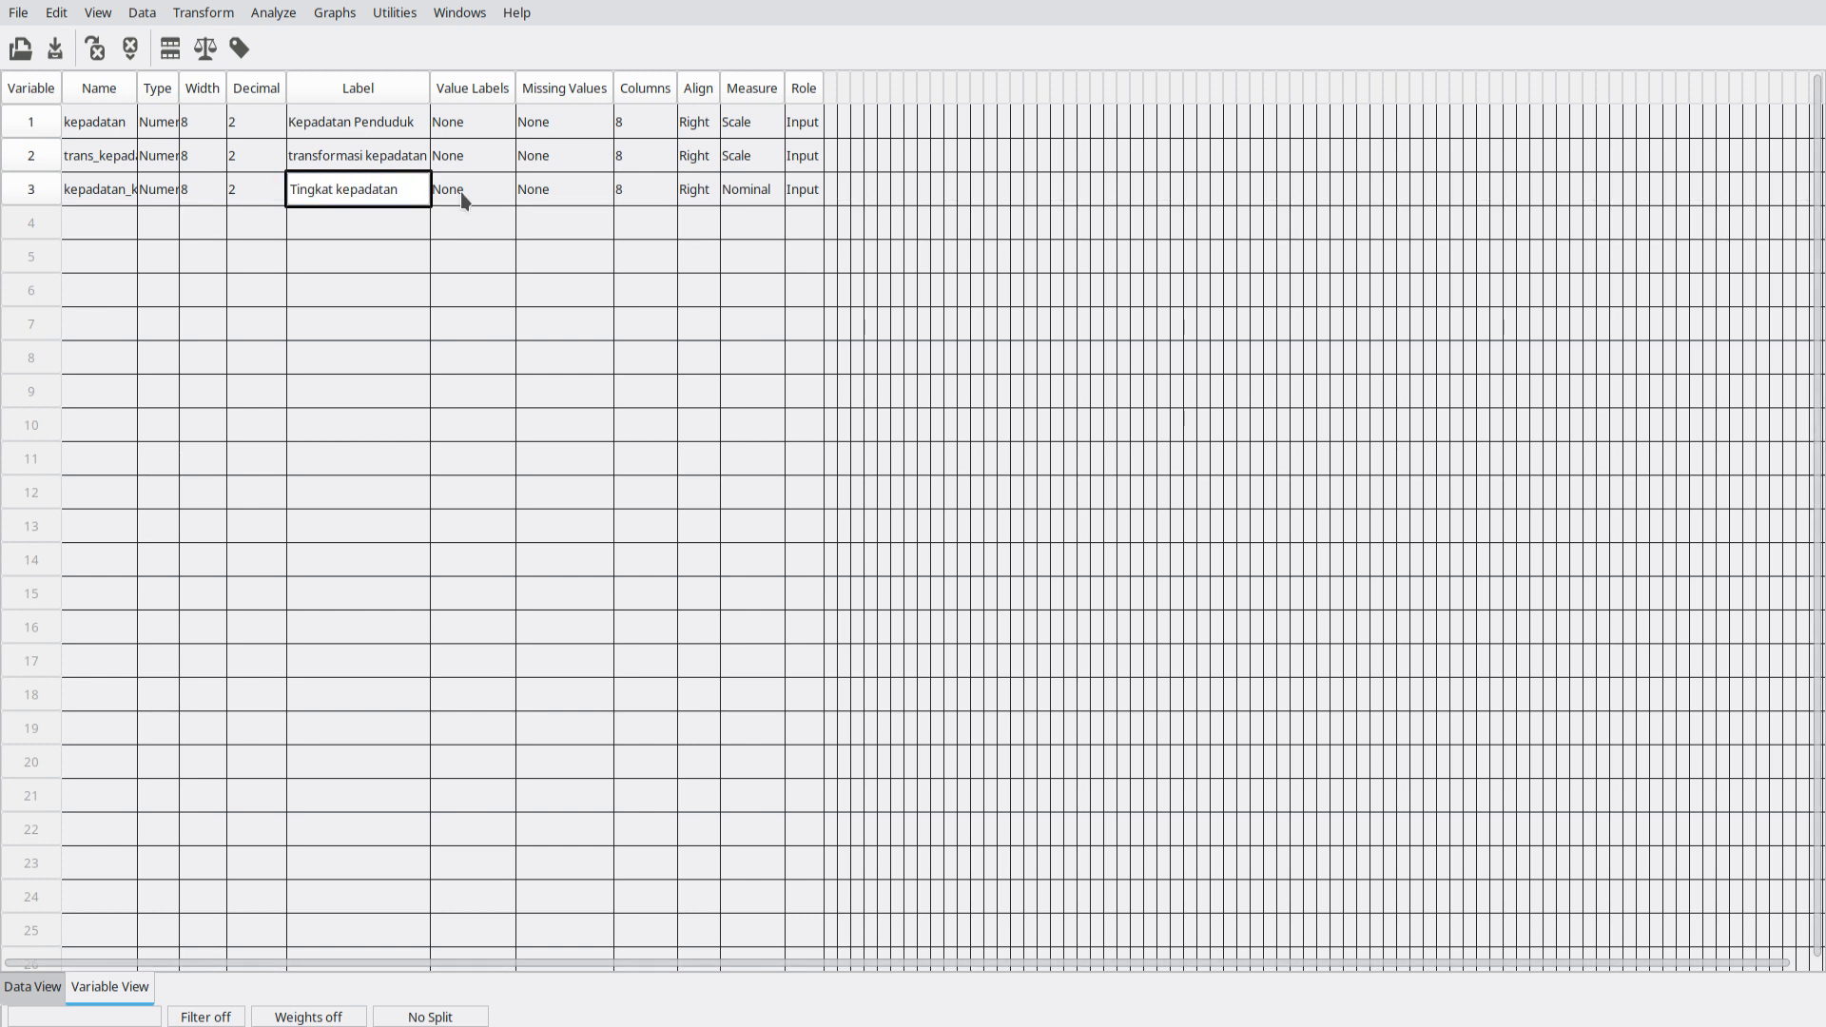
Open the value labels of kepadatan_kategorik and add the label Rendah for value 1
click(462, 190)
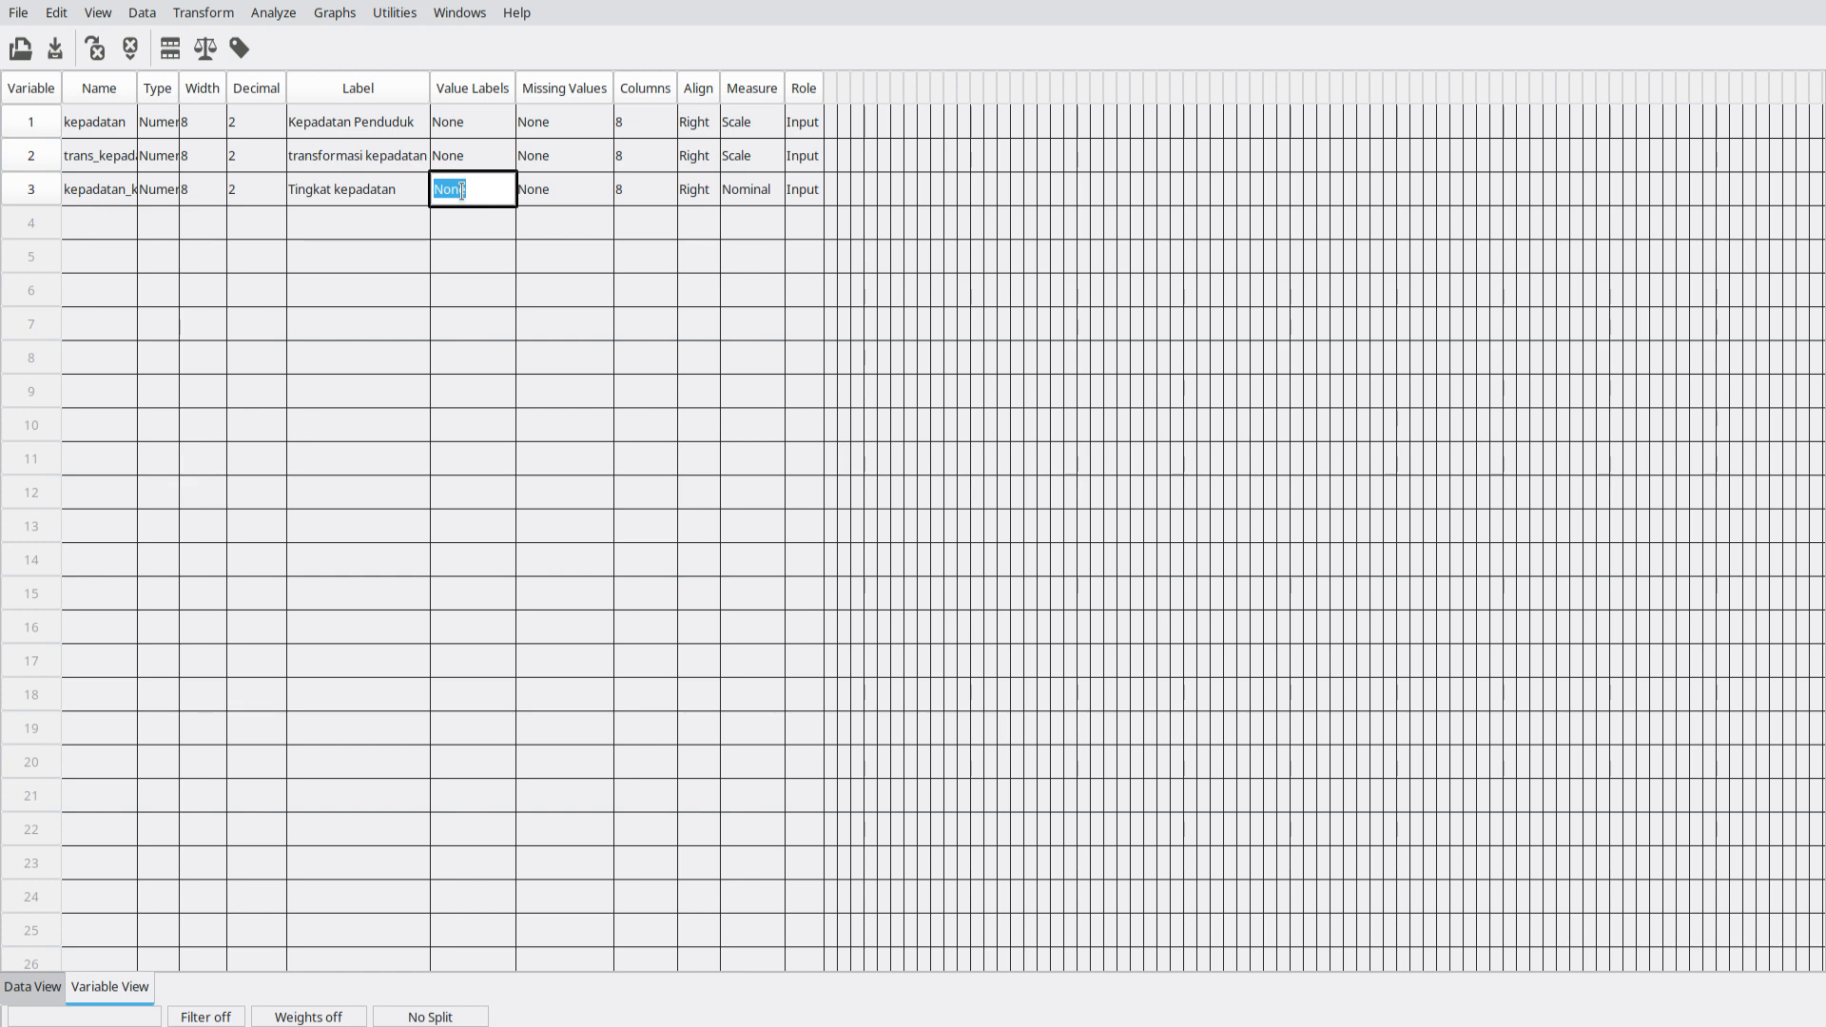
click(462, 190)
text(1)
click(858, 508)
text(Rendah)
click(826, 567)
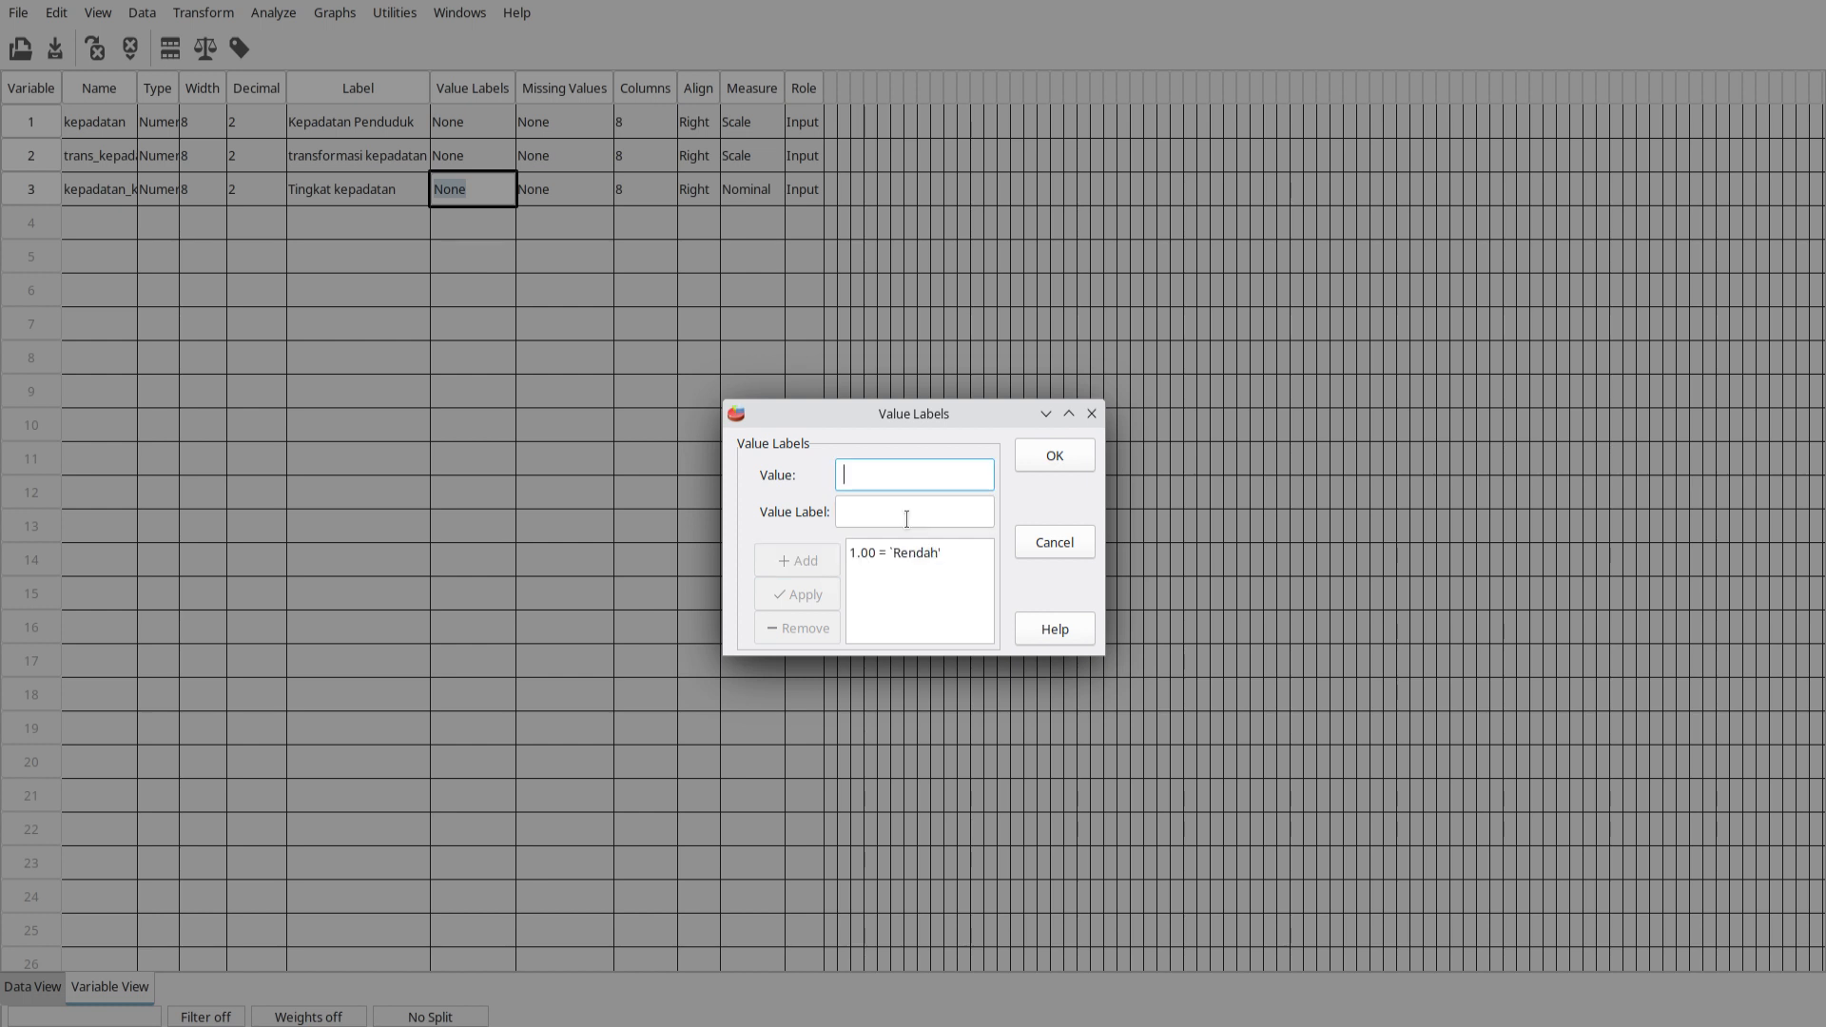
Add the value labels Sedang for value 2 and Tinggi for value 3
text(2)
click(875, 510)
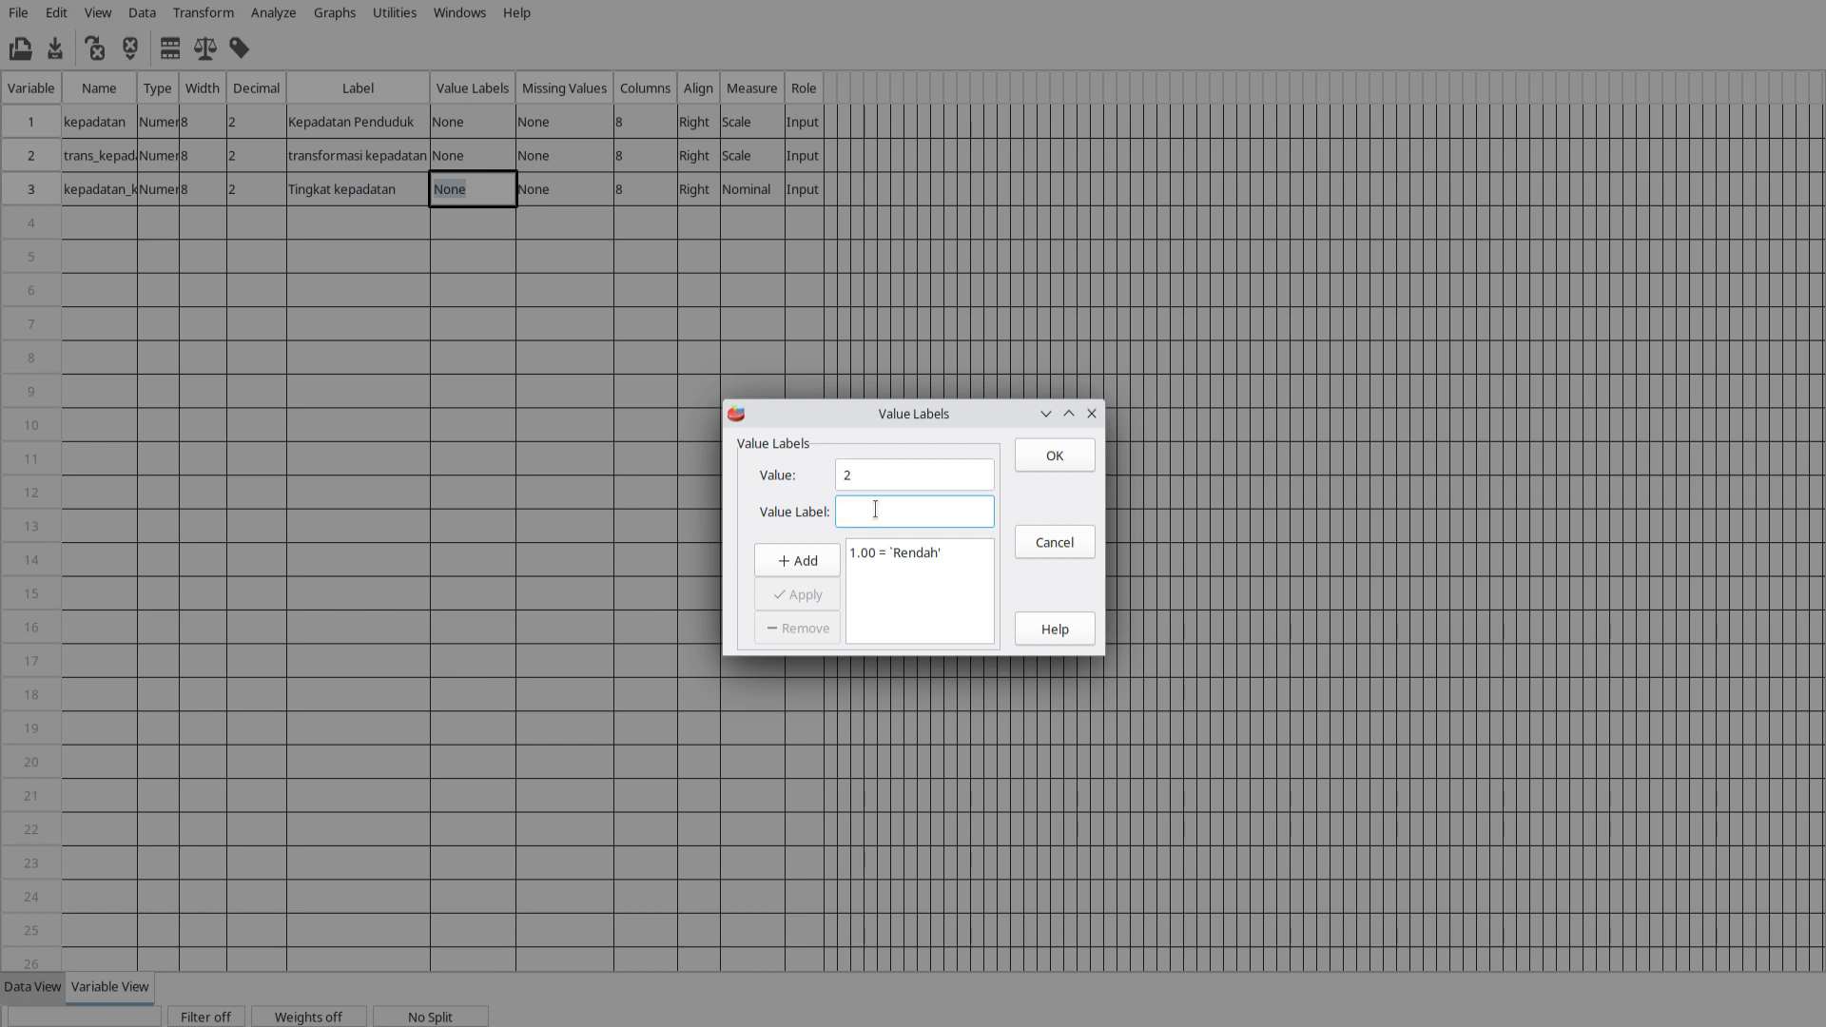
text(Sedang)
click(817, 572)
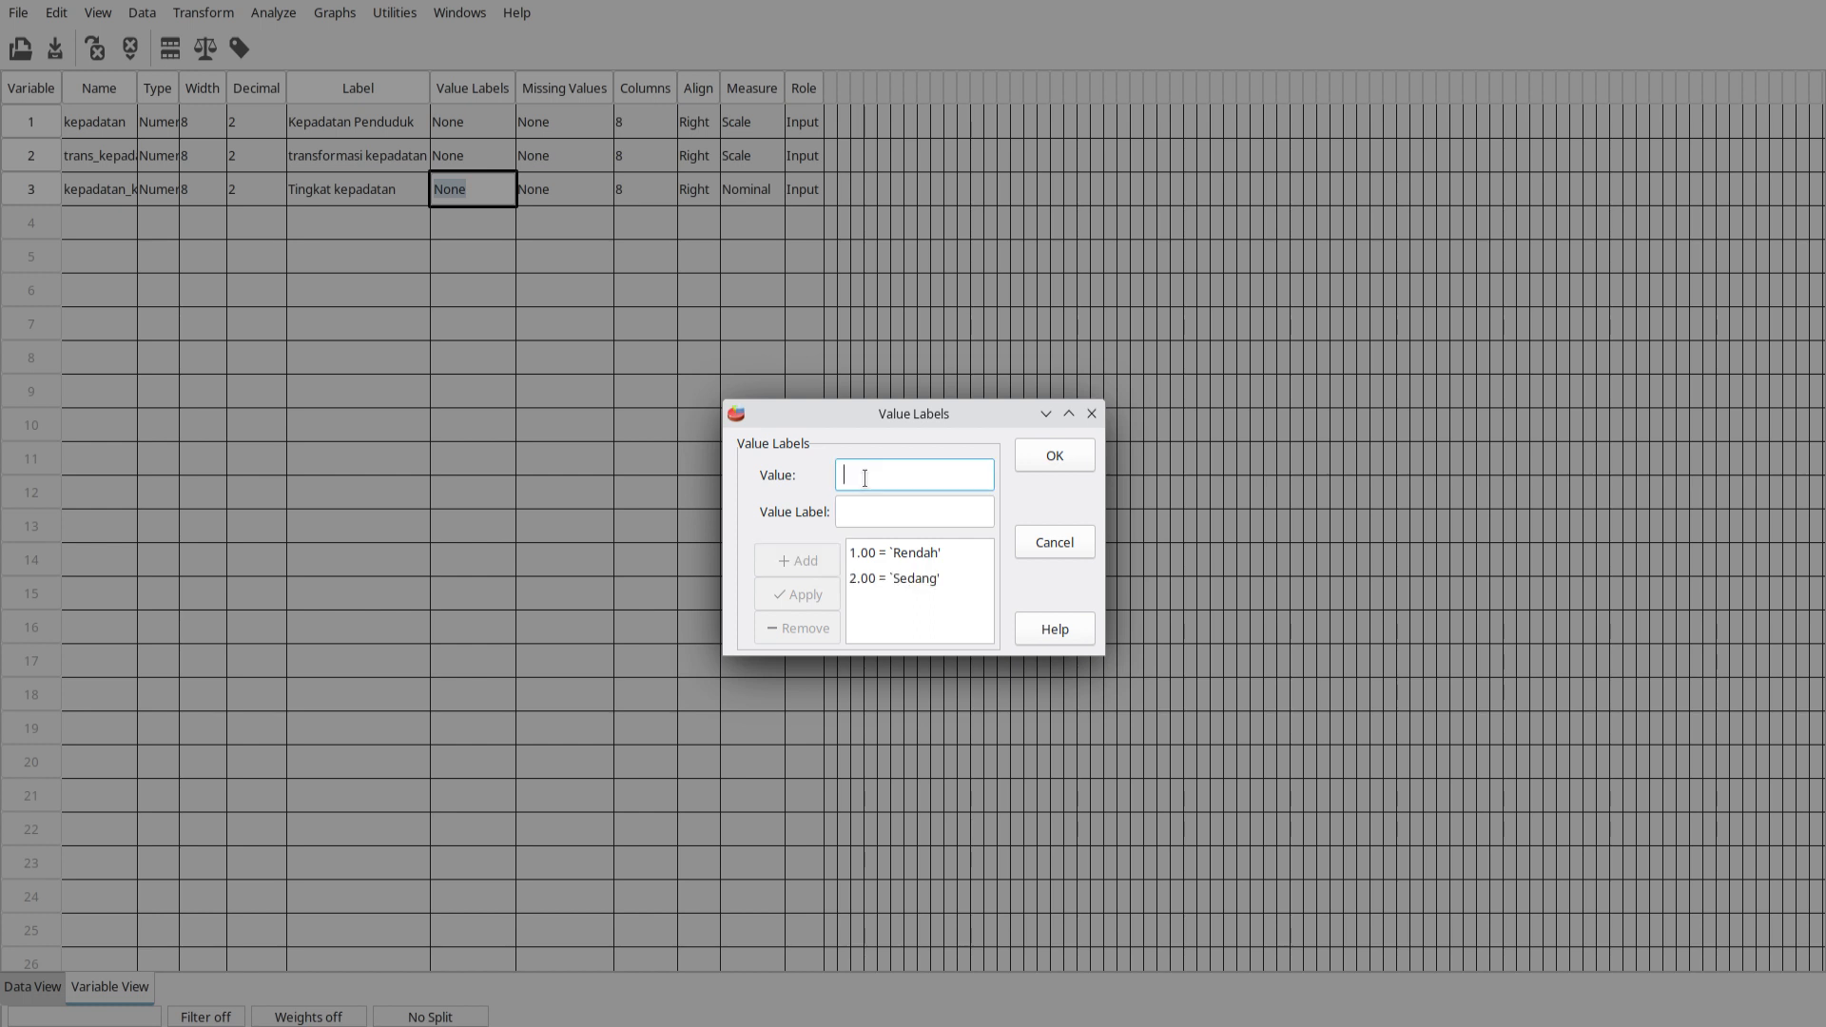
text(3)
key(Tab)
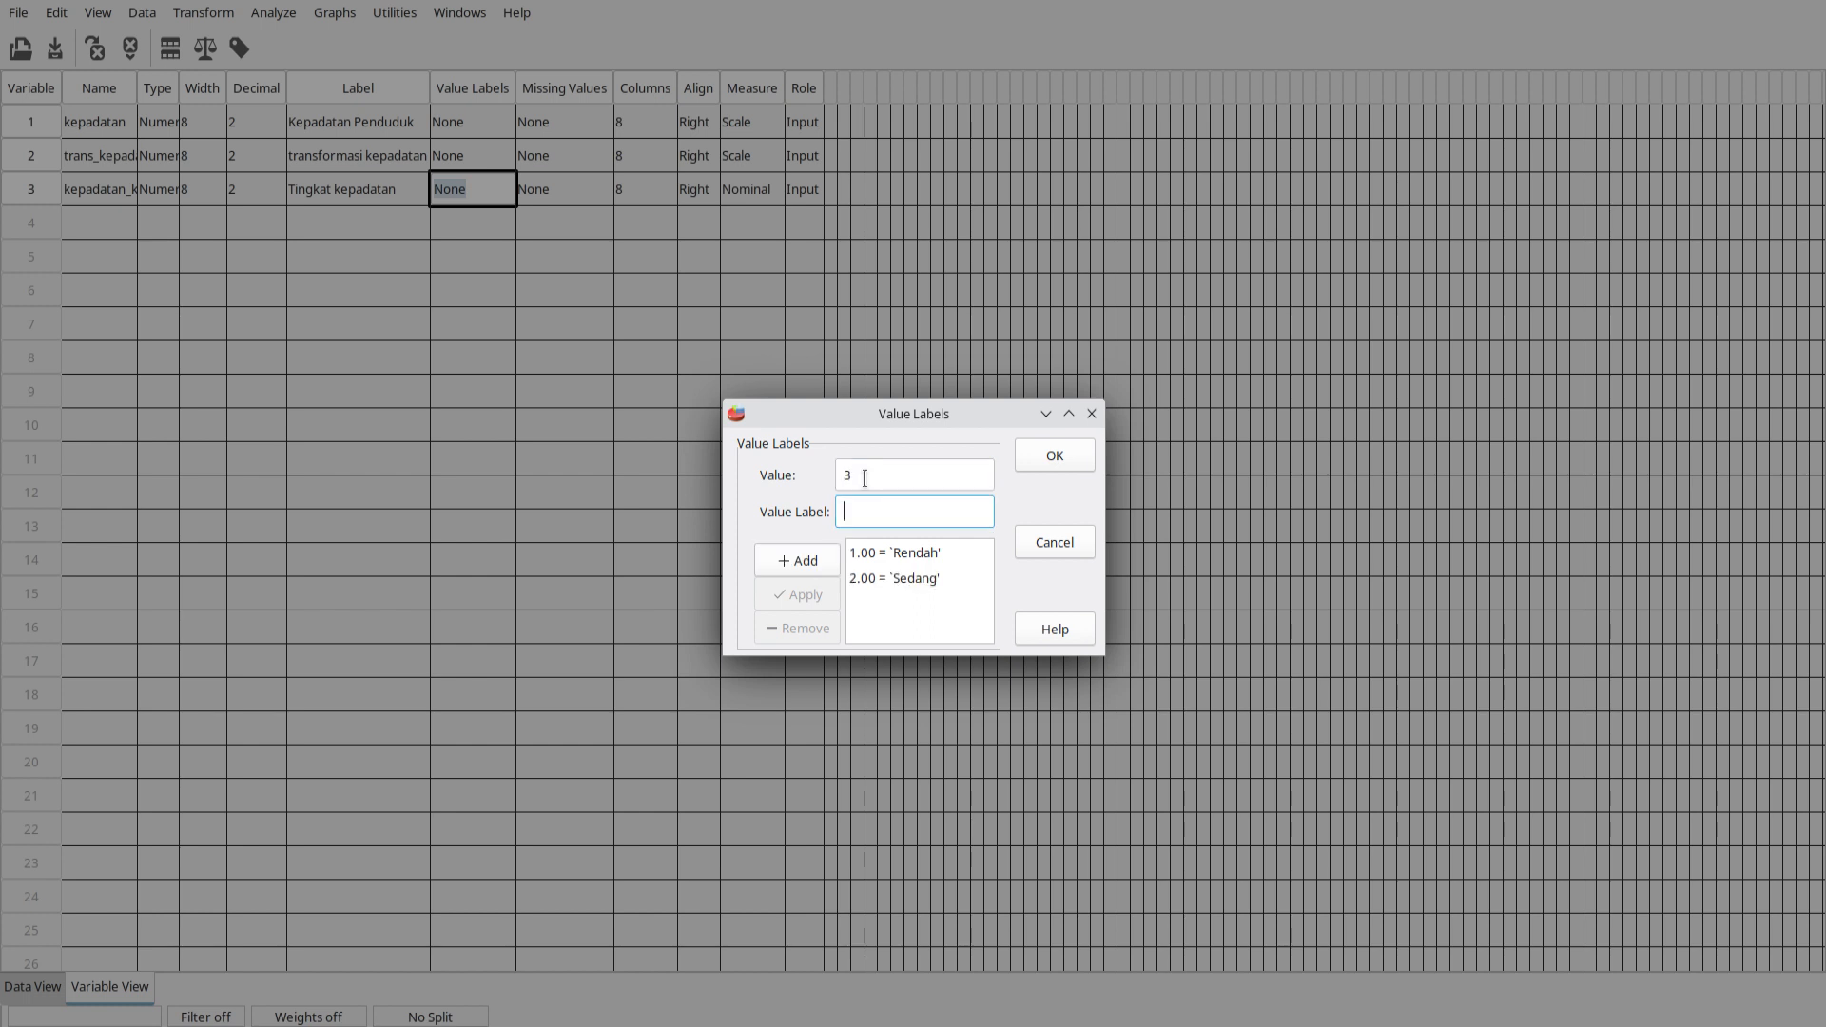
text(Tinggi)
key(Return)
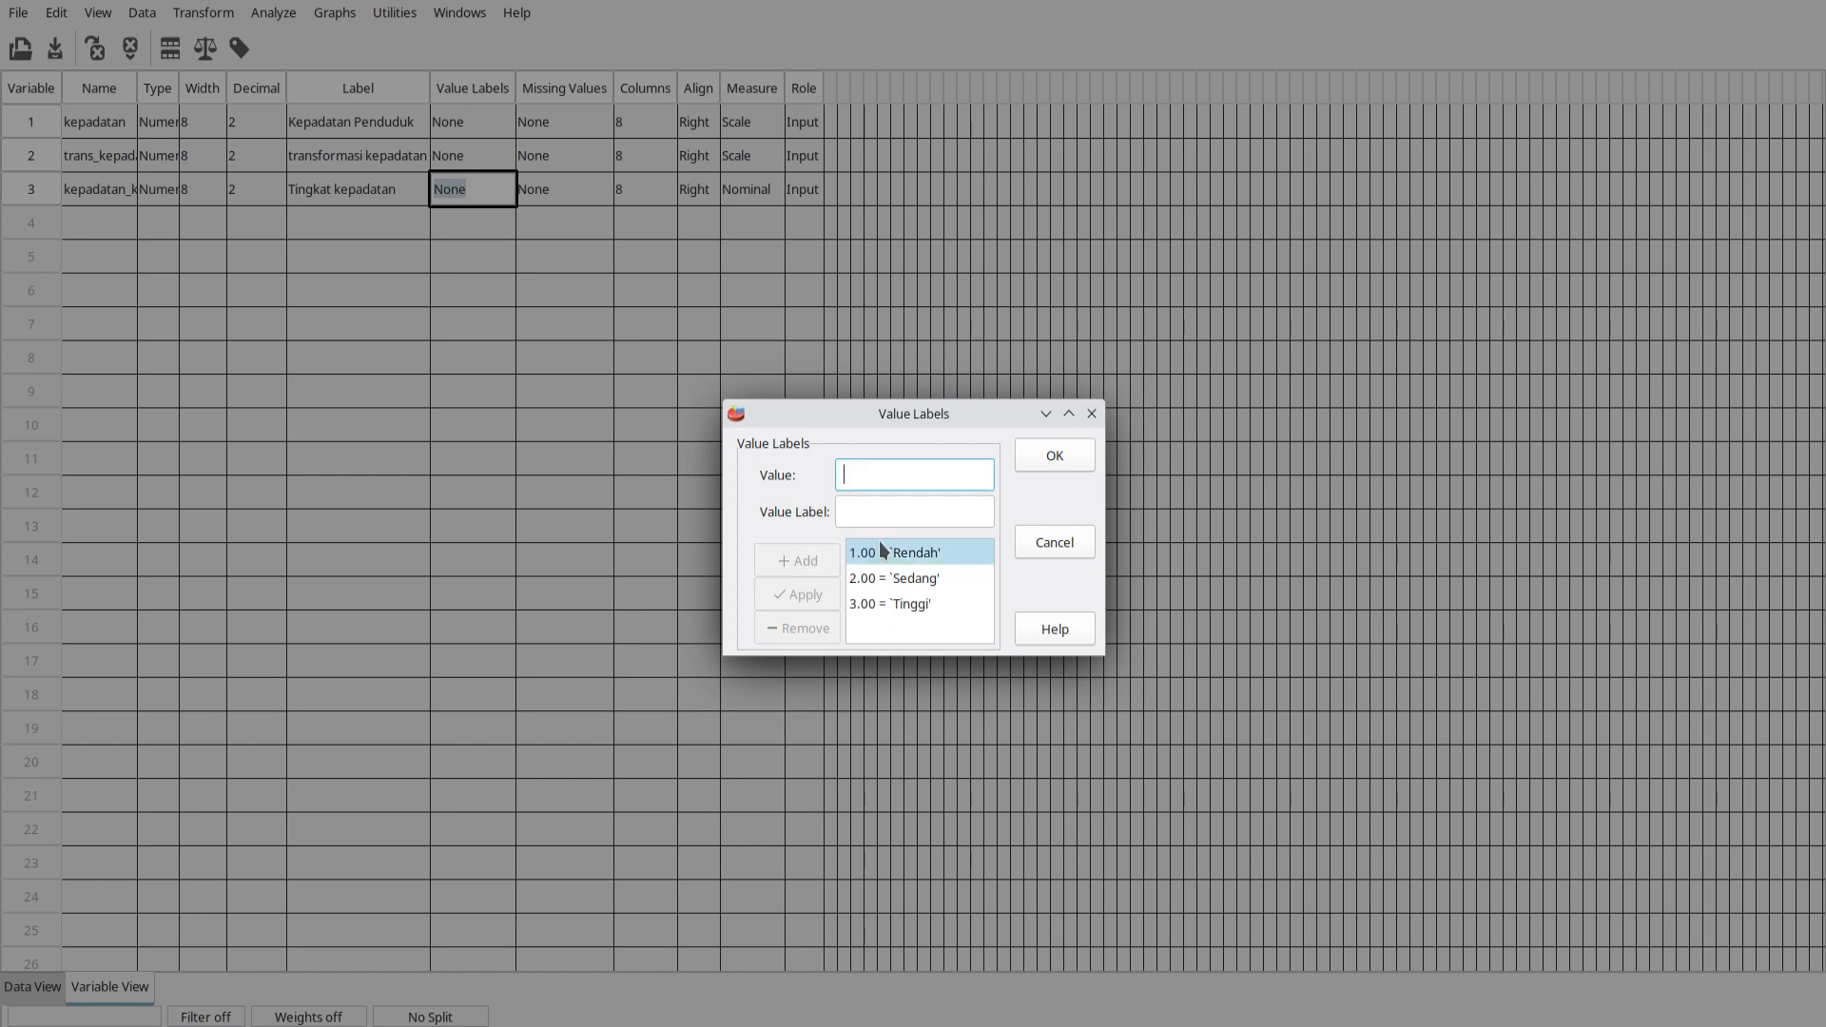
Add the label Sangat padat for value 4 and apply the value labels to the variable
text(4)
click(865, 506)
text(at padat)
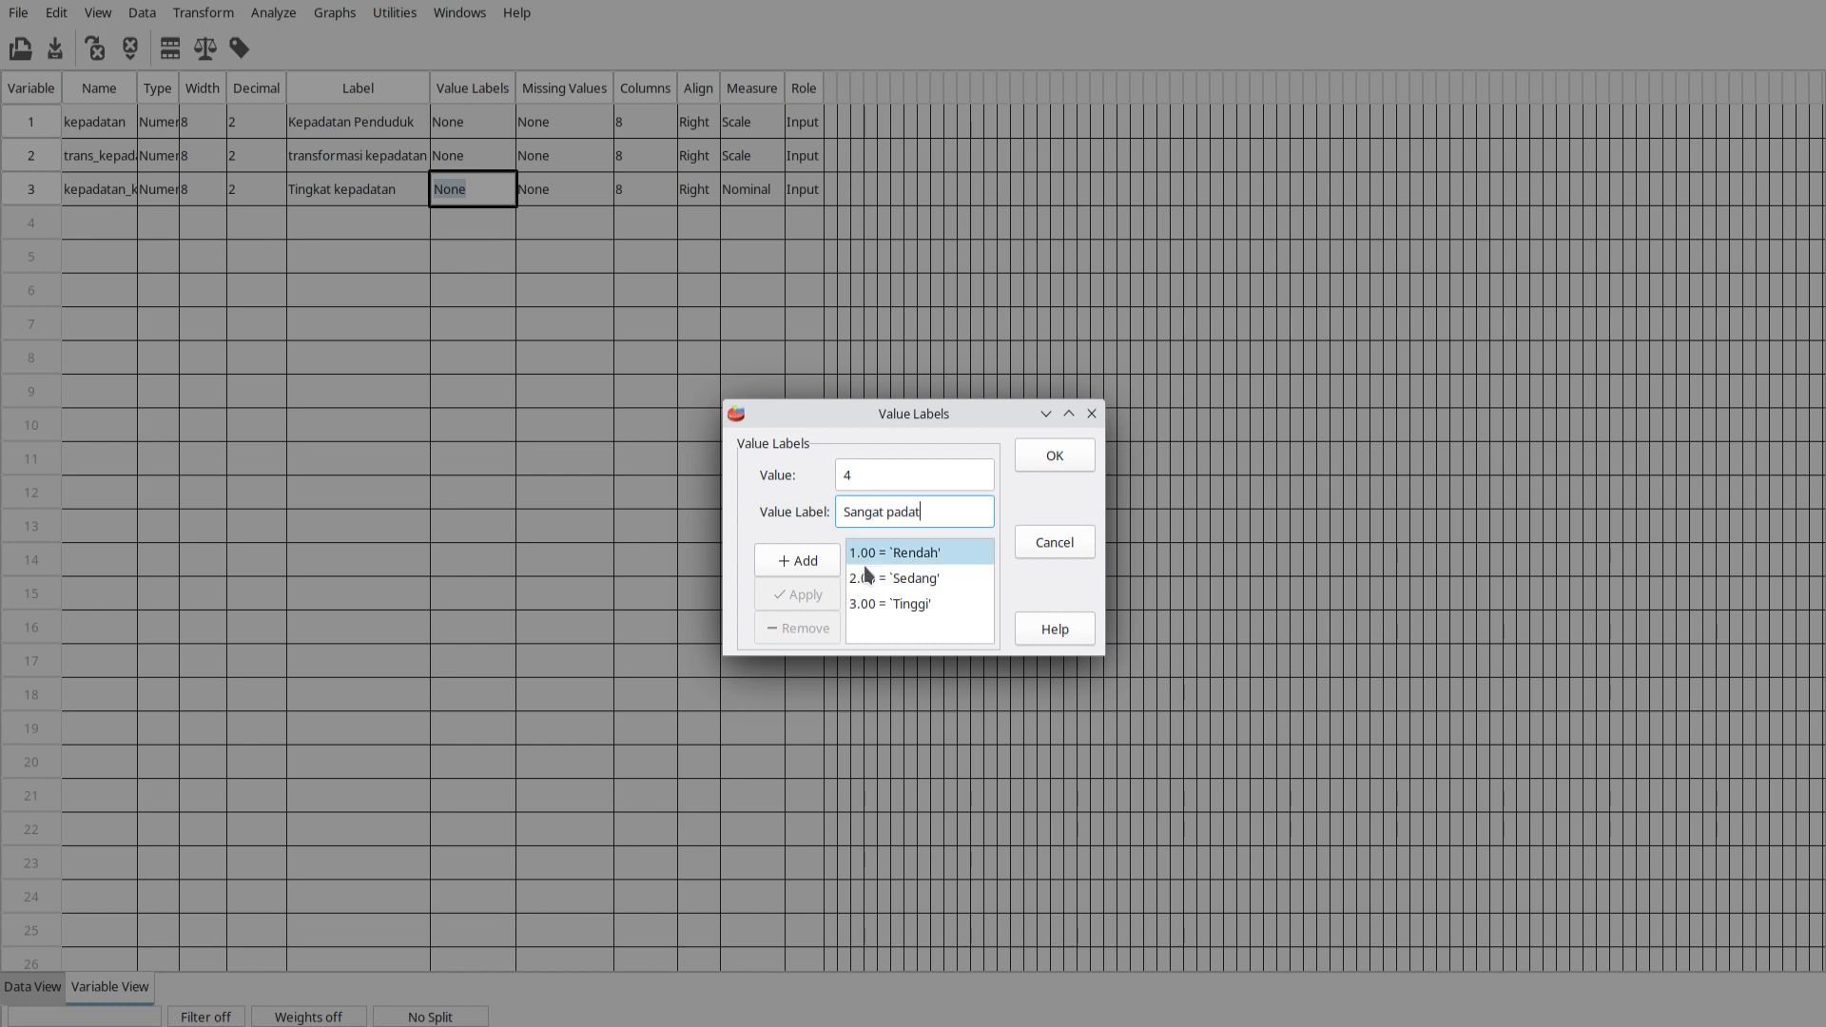
click(806, 565)
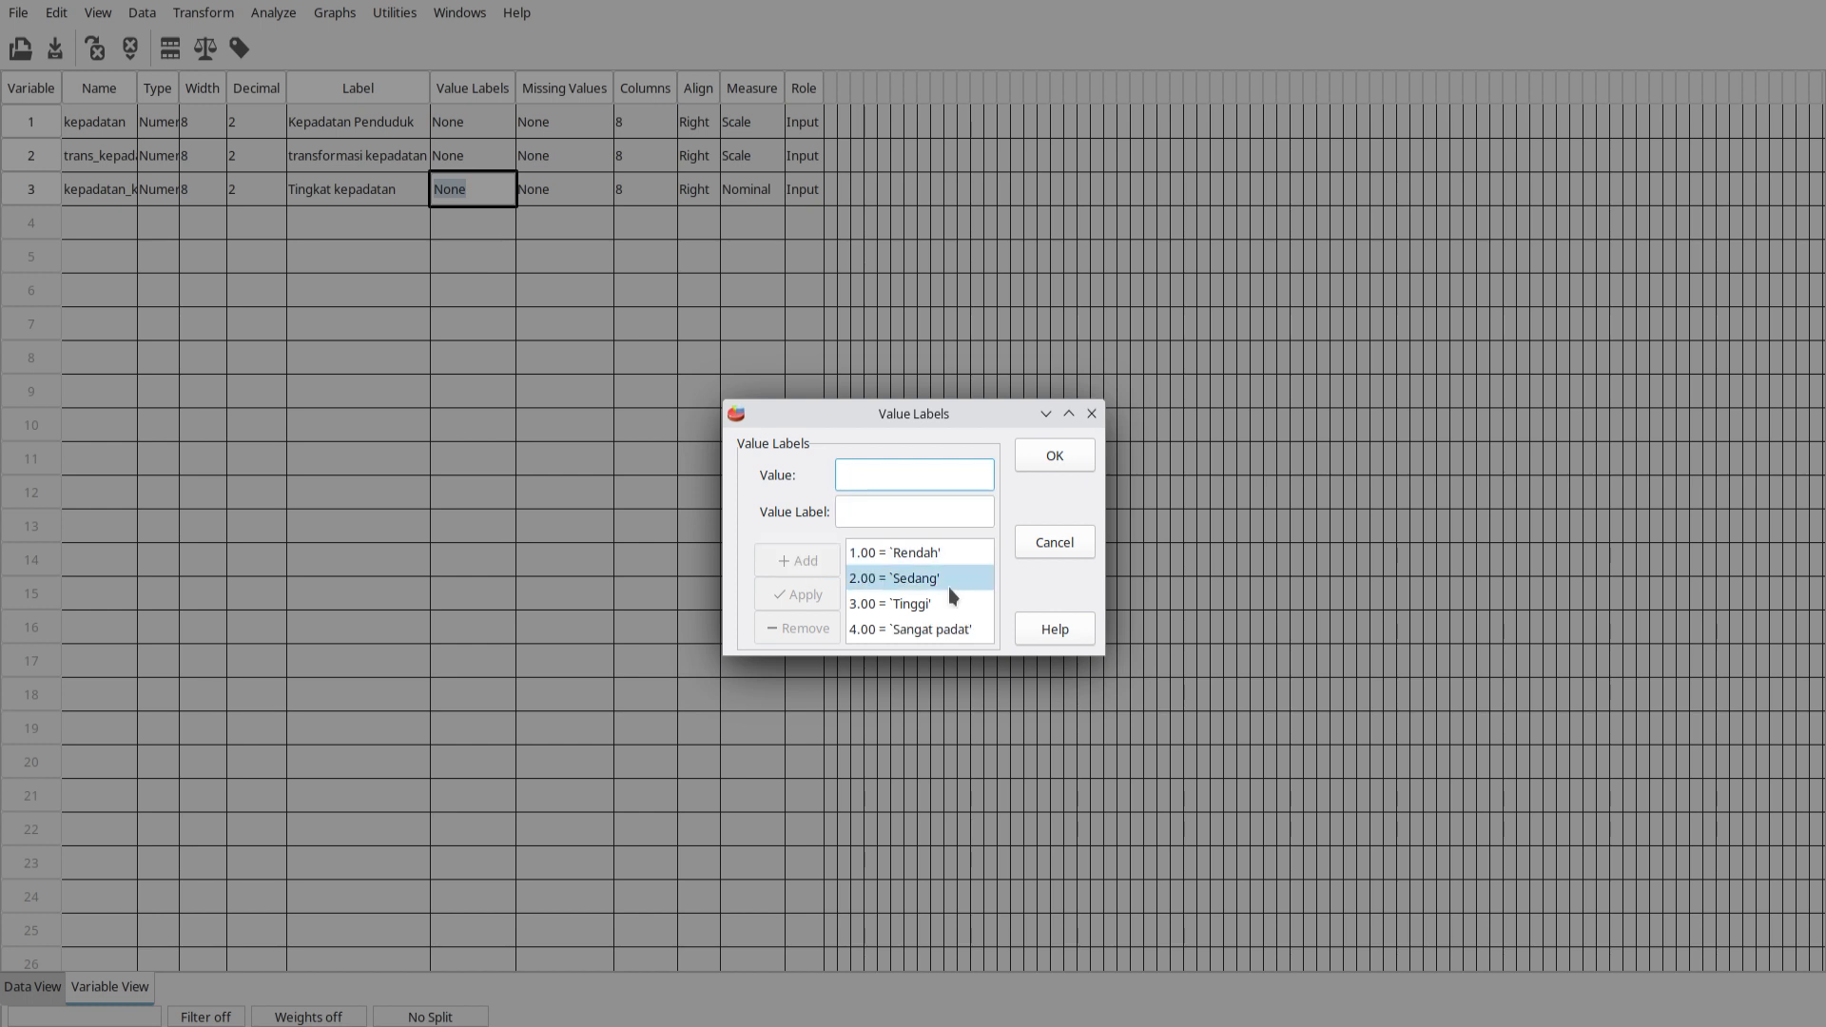
click(1052, 459)
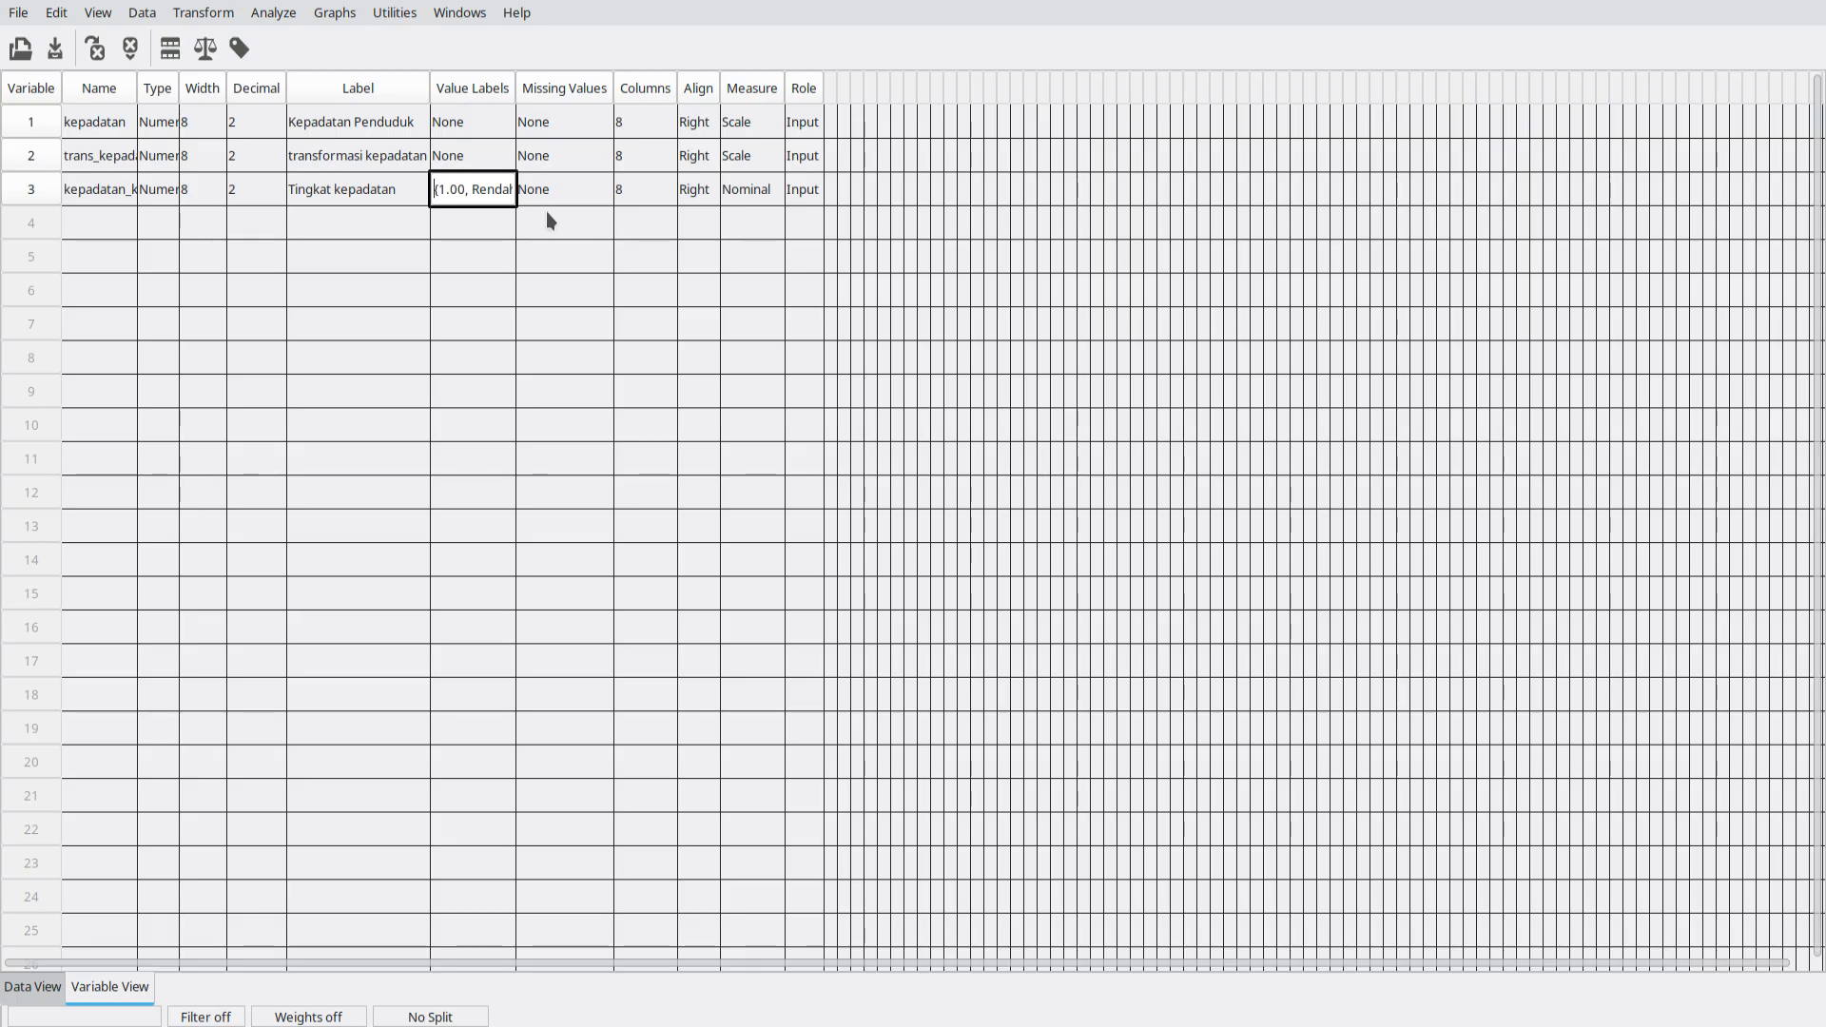
Set the number of decimals of kepadatan_kategorik to 0
click(256, 189)
double_click(255, 187)
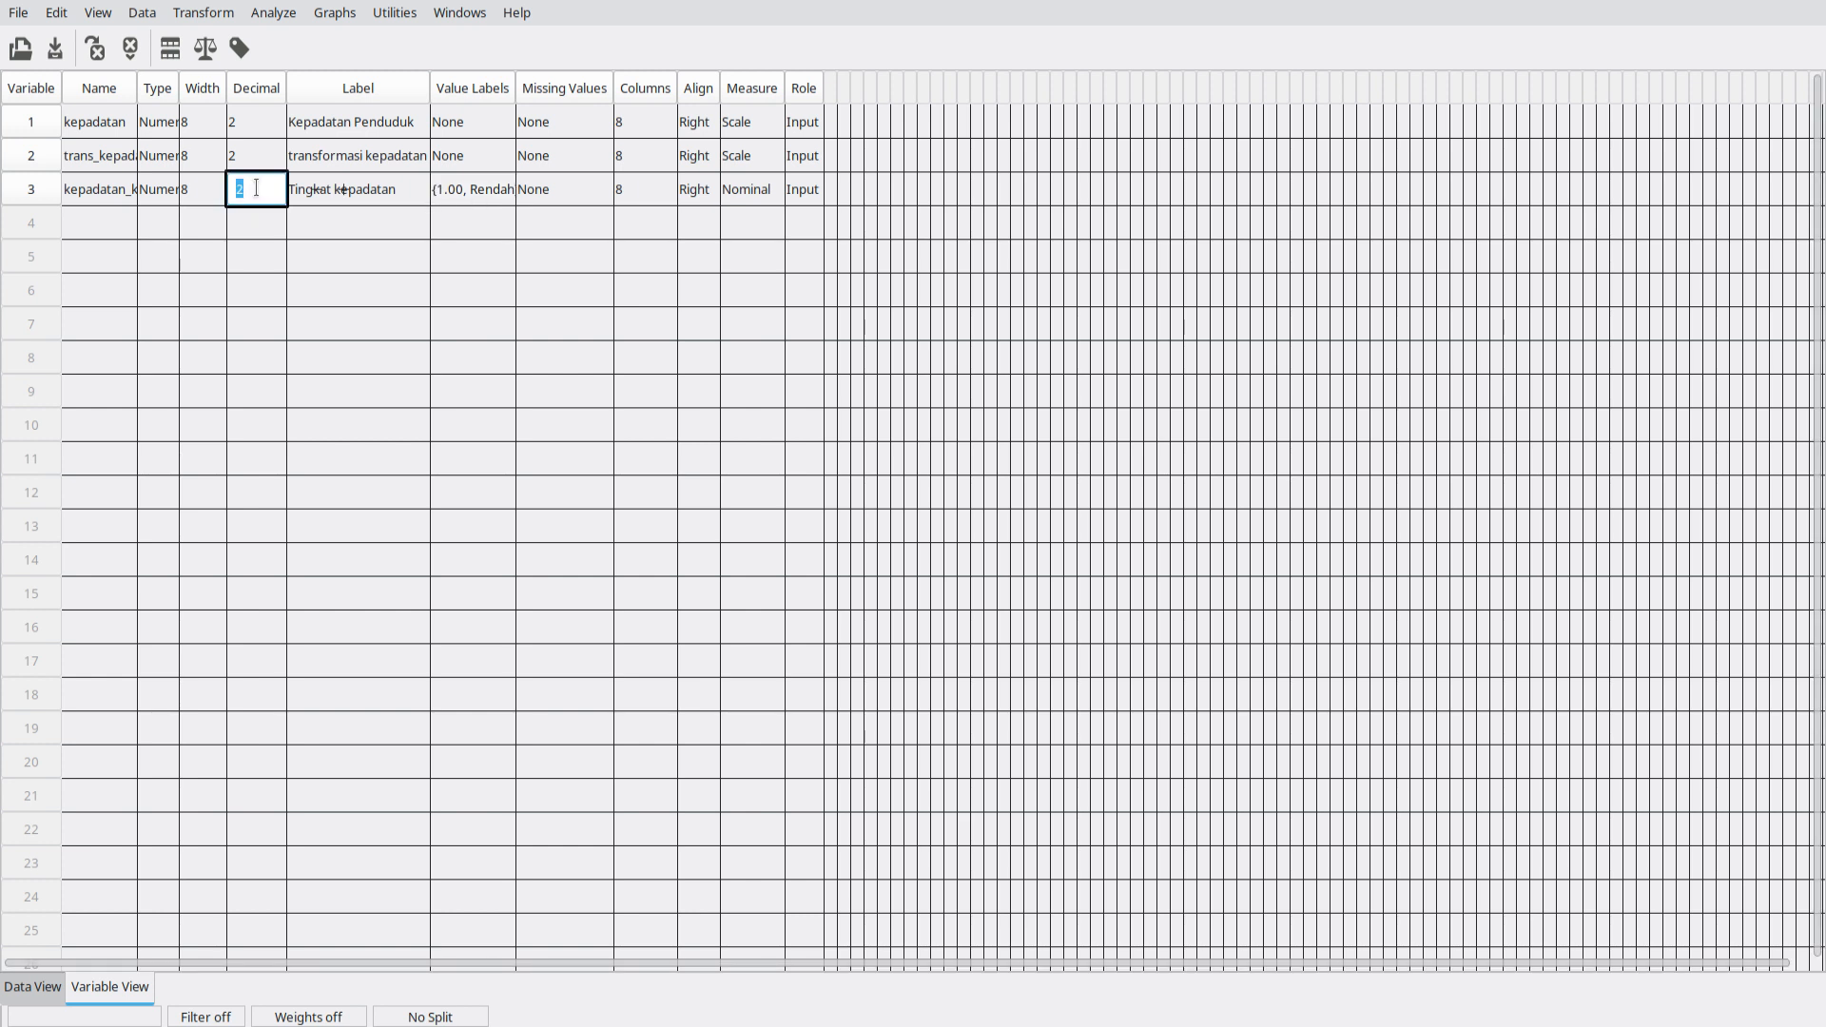
text(0)
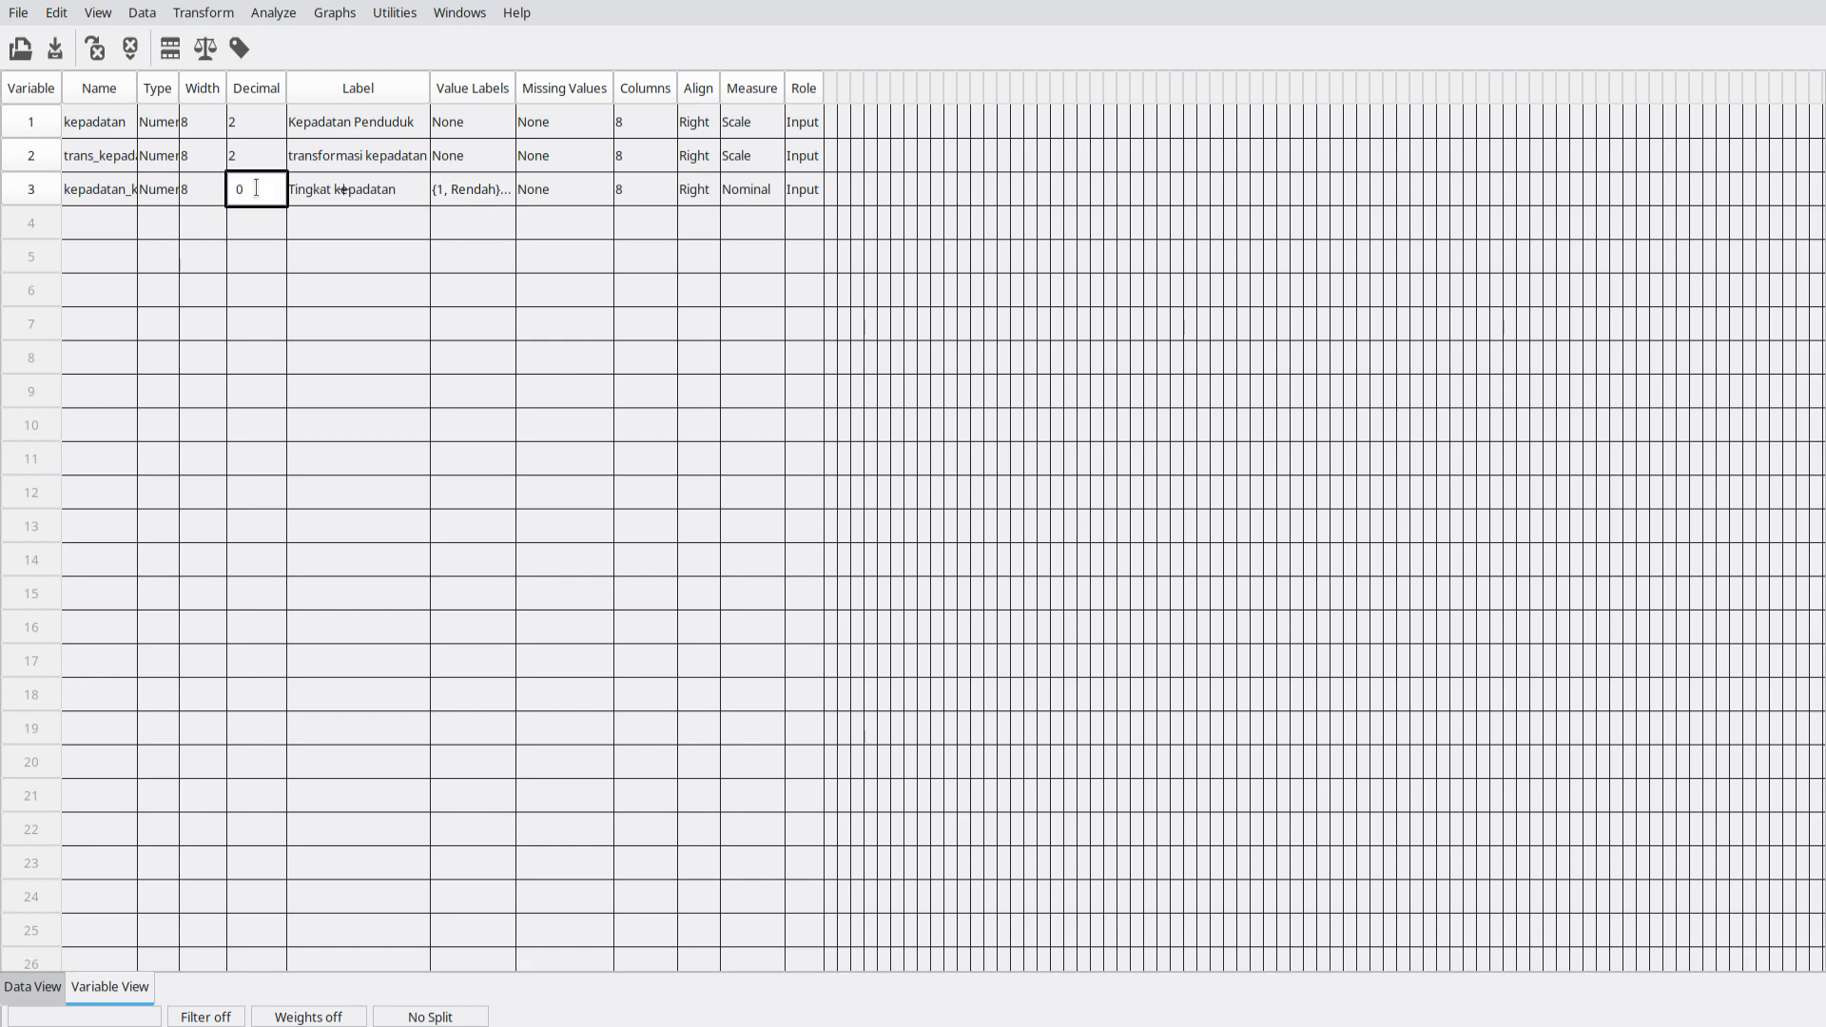
click(367, 195)
Review the value labels of kepadatan_kategorik and return to the case data to examine the recoded column
double_click(479, 185)
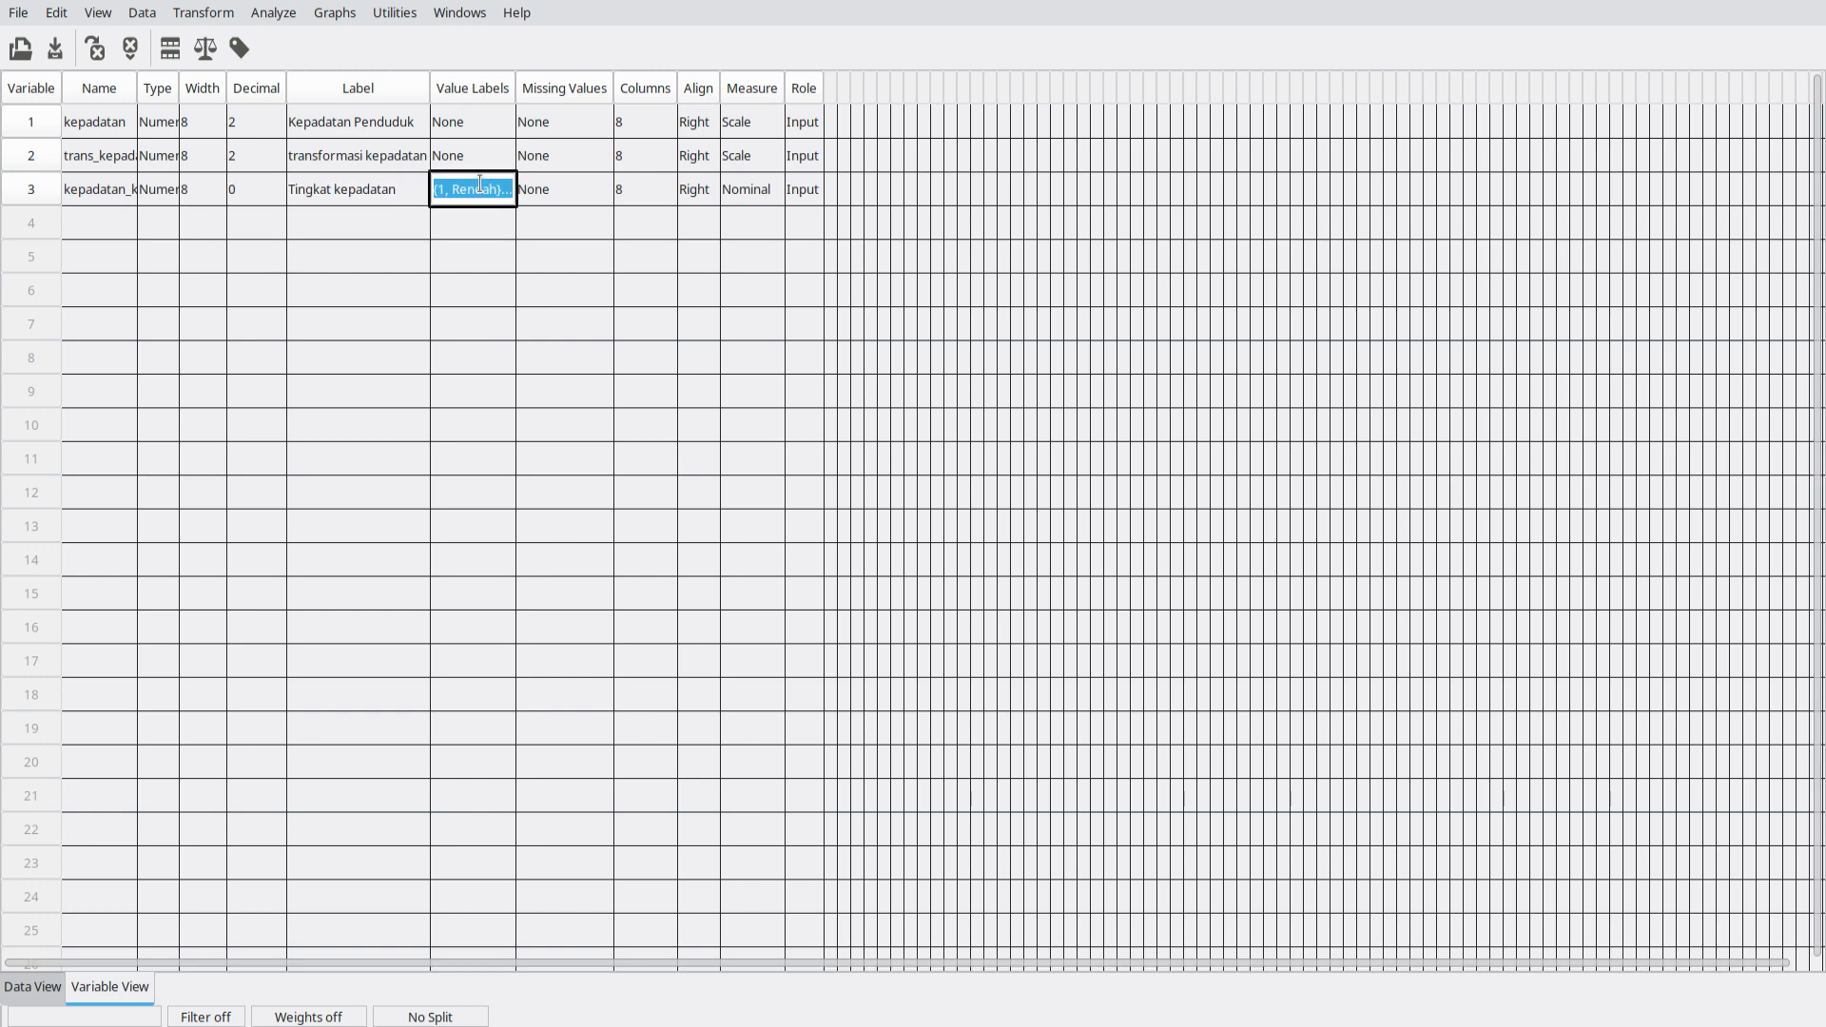
click(654, 186)
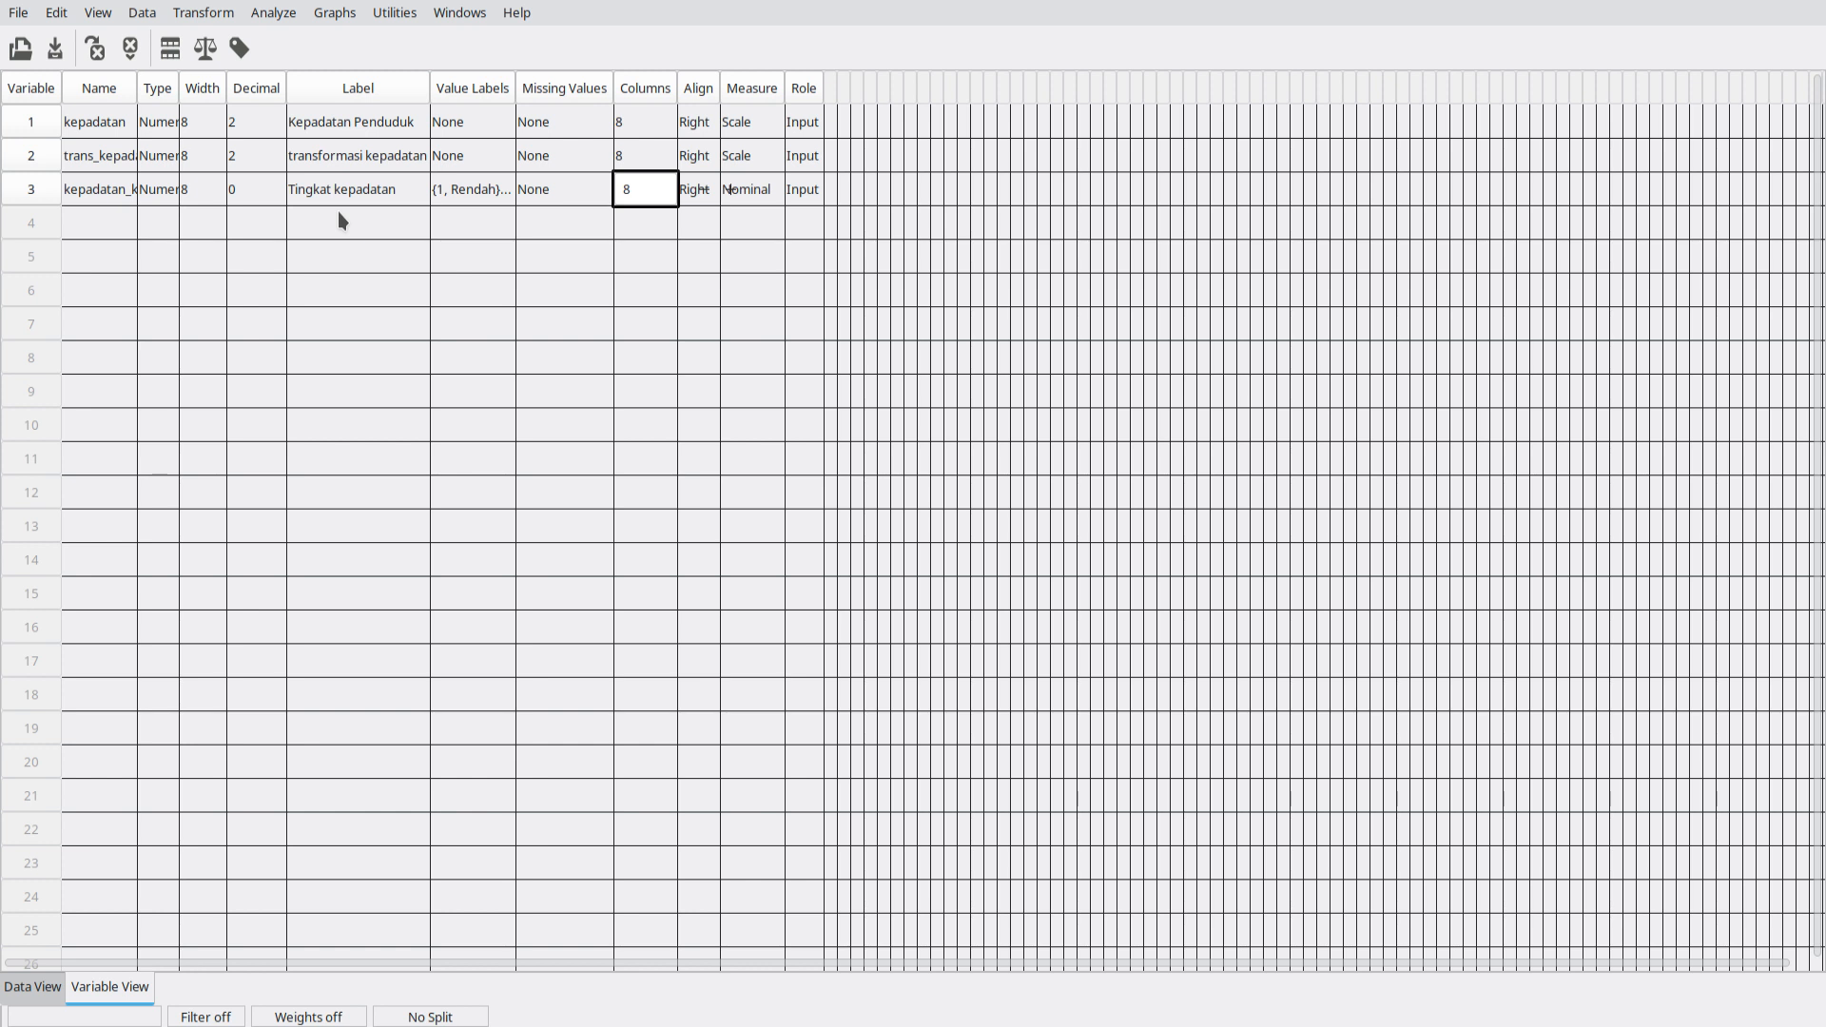
click(48, 987)
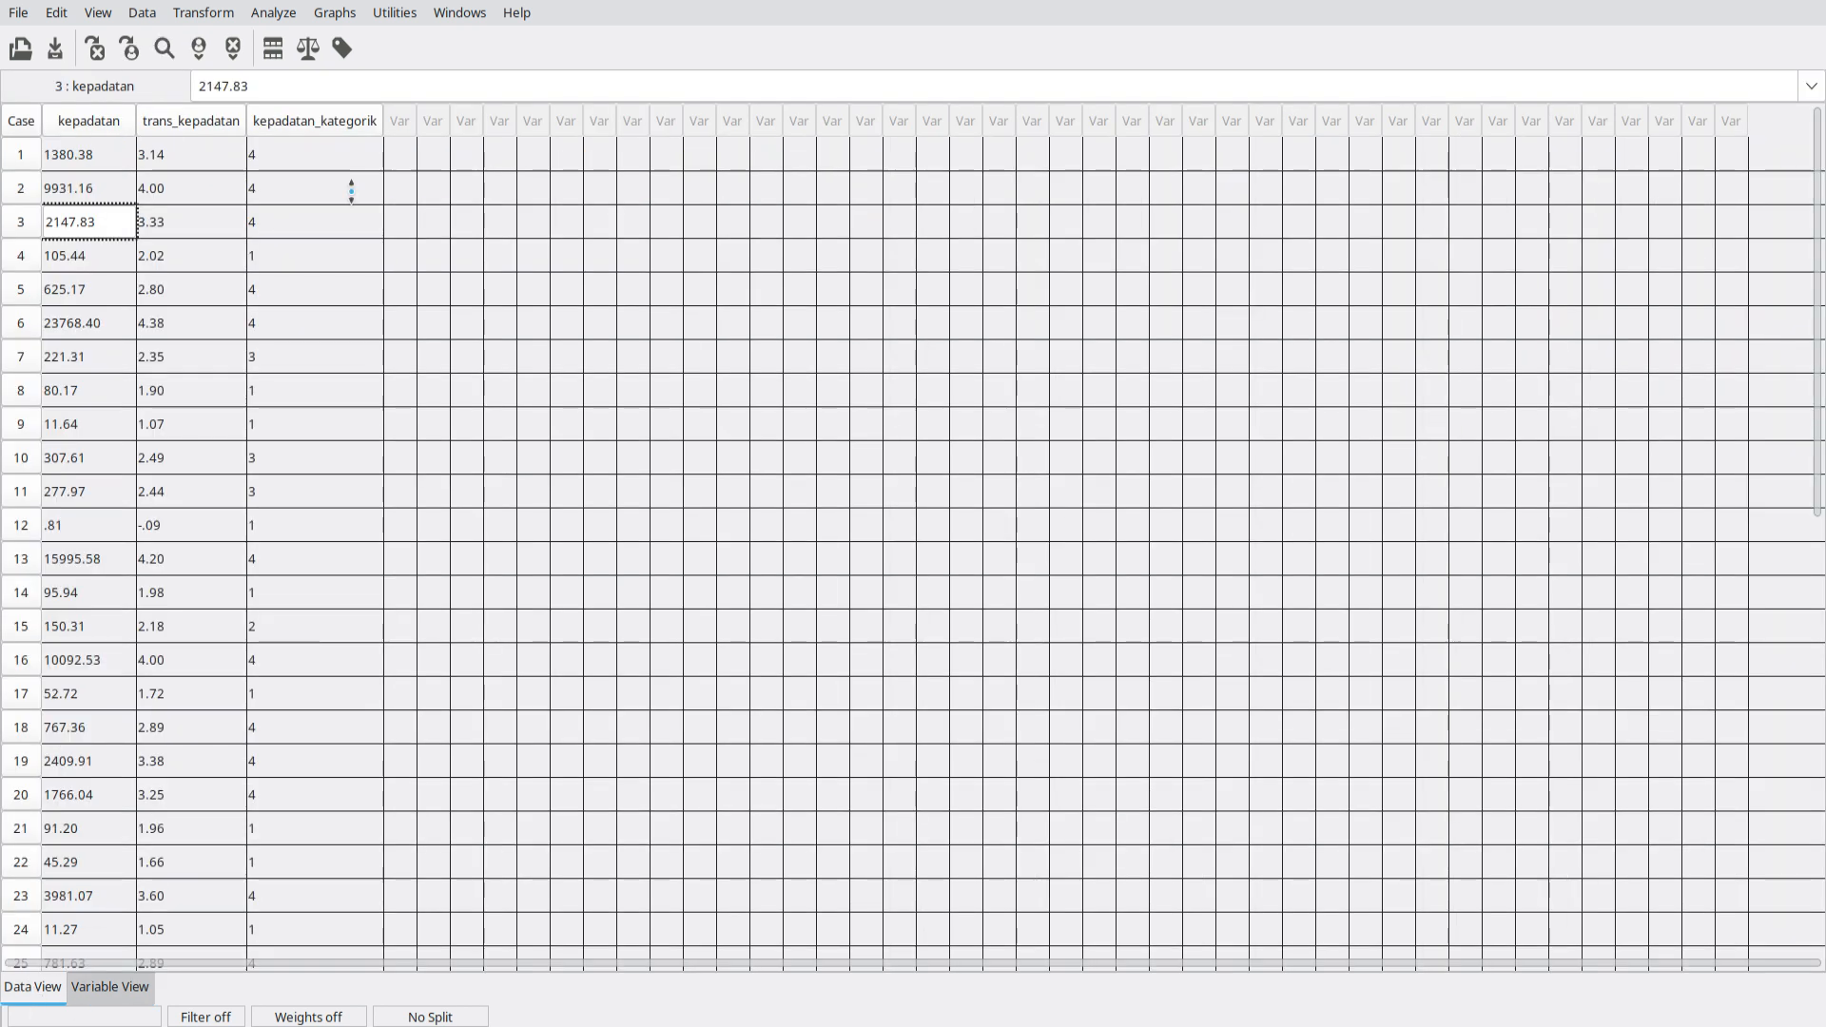